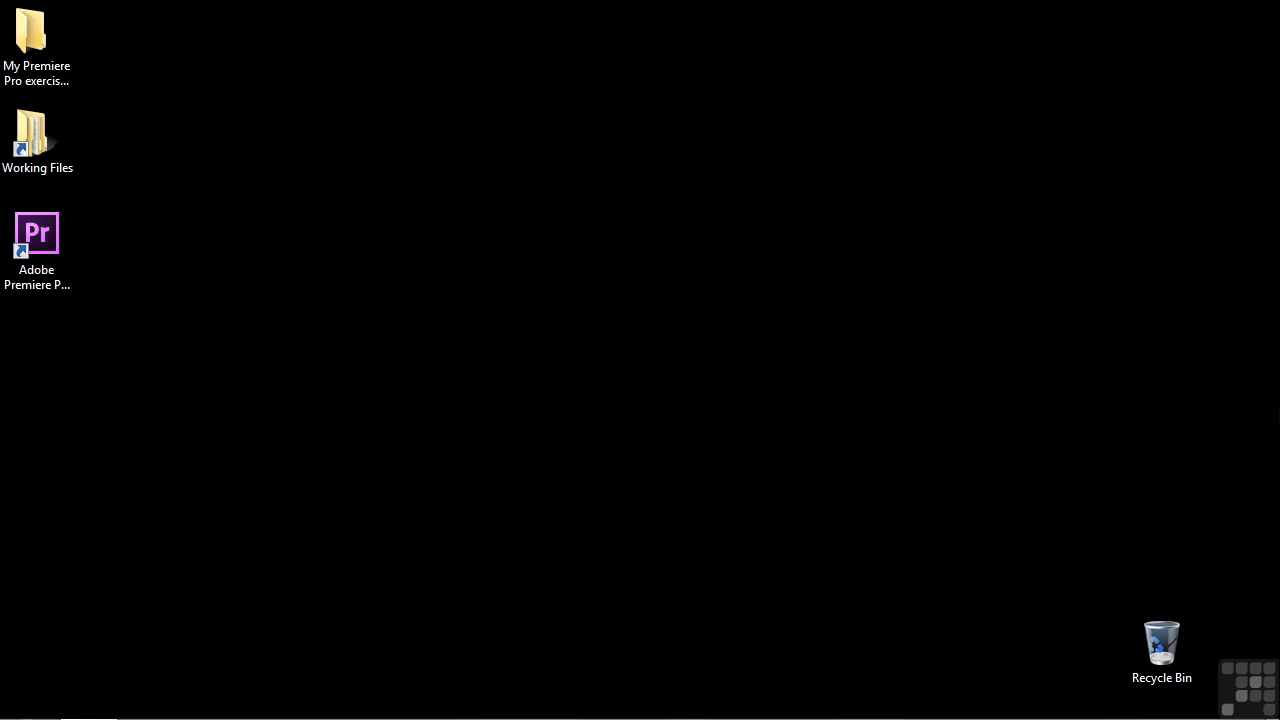
# Step: Open the project 1106-secondary color correction.prproj from the projects folder inside Working Files in Premiere Pro
pyautogui.doubleClick(31, 135)
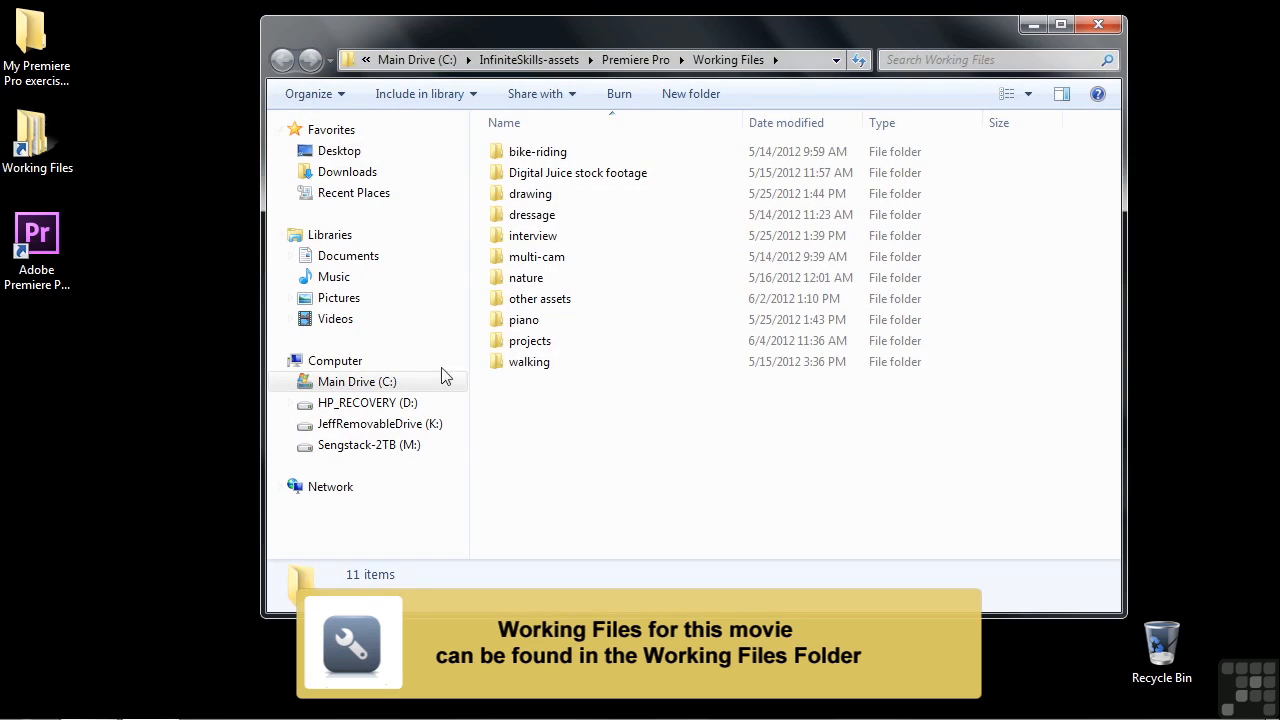
pyautogui.doubleClick(528, 342)
pyautogui.scroll(-7, 1095, 234)
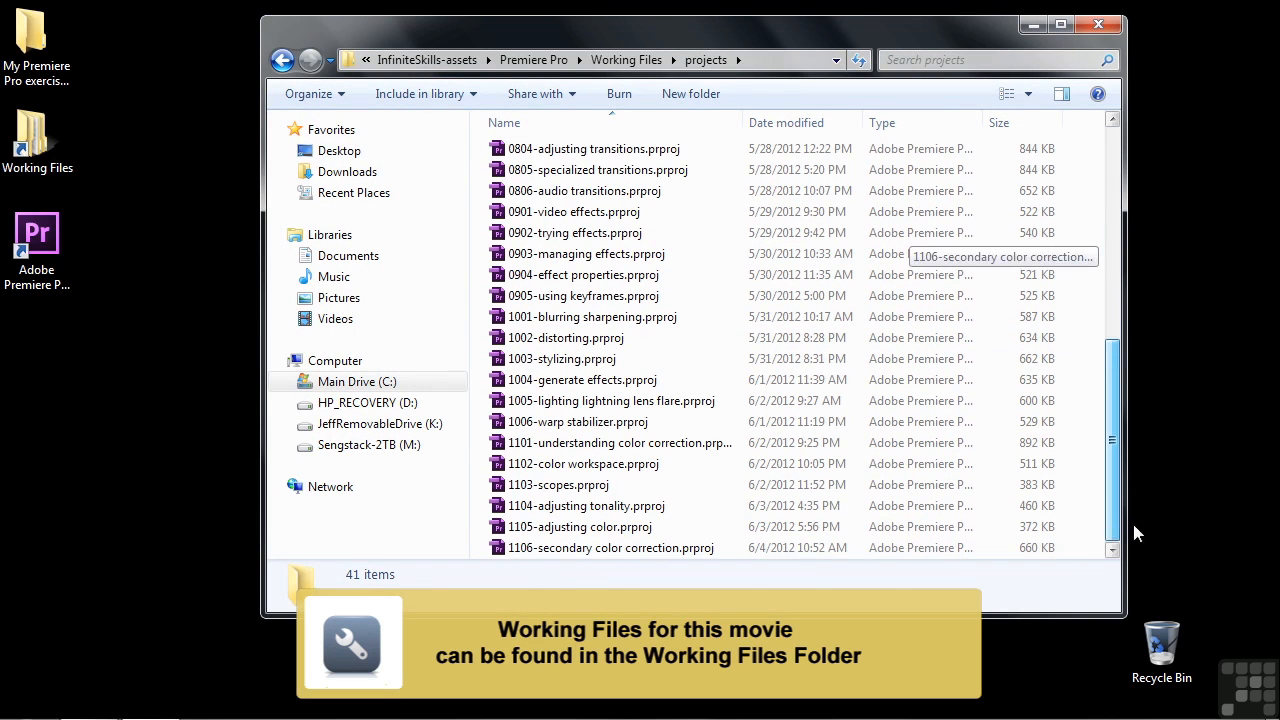
pyautogui.doubleClick(498, 553)
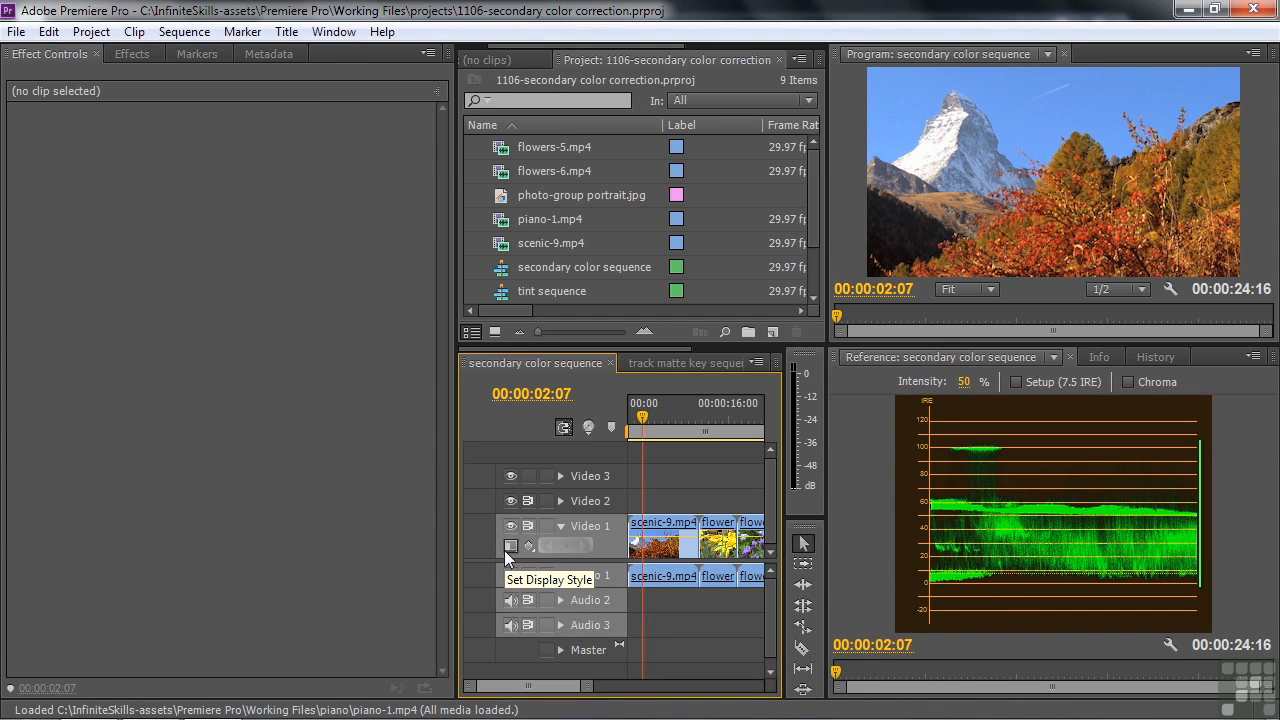
# Step: Apply the Fast Color Corrector and Luma Curve effects to the scenic-9.mp4 clip and display its effect settings
pyautogui.click(662, 530)
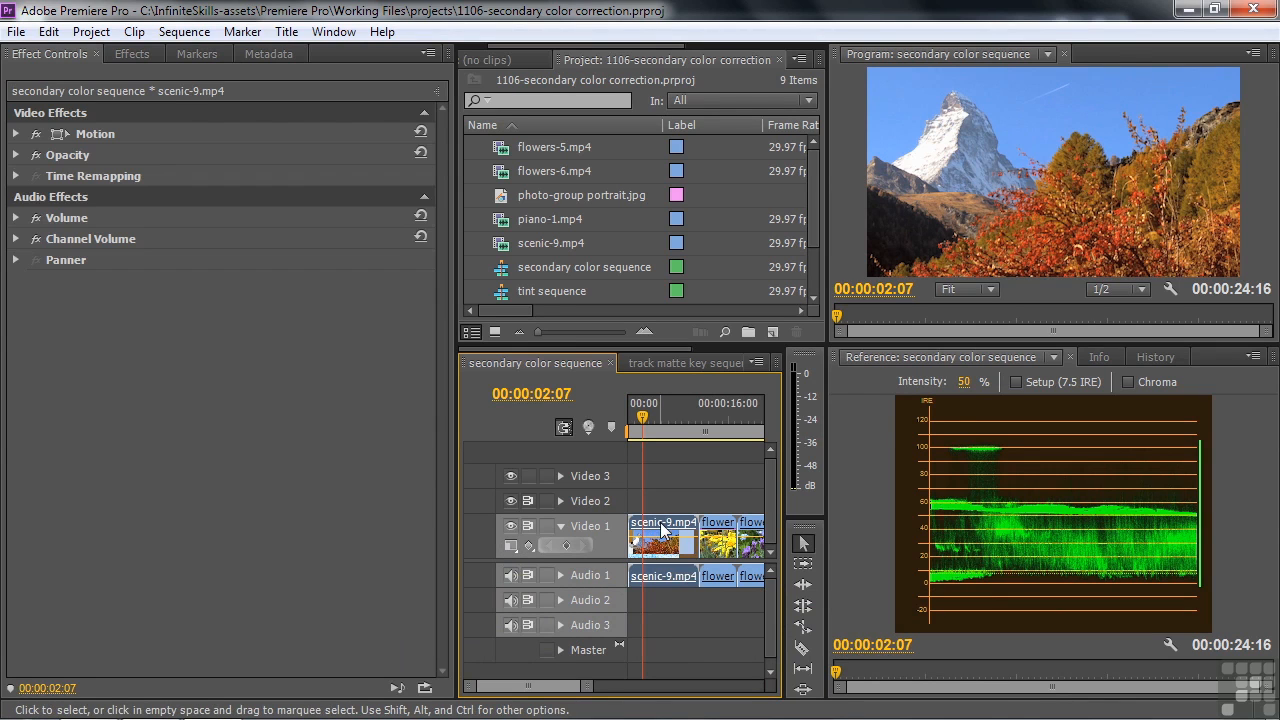
pyautogui.click(131, 54)
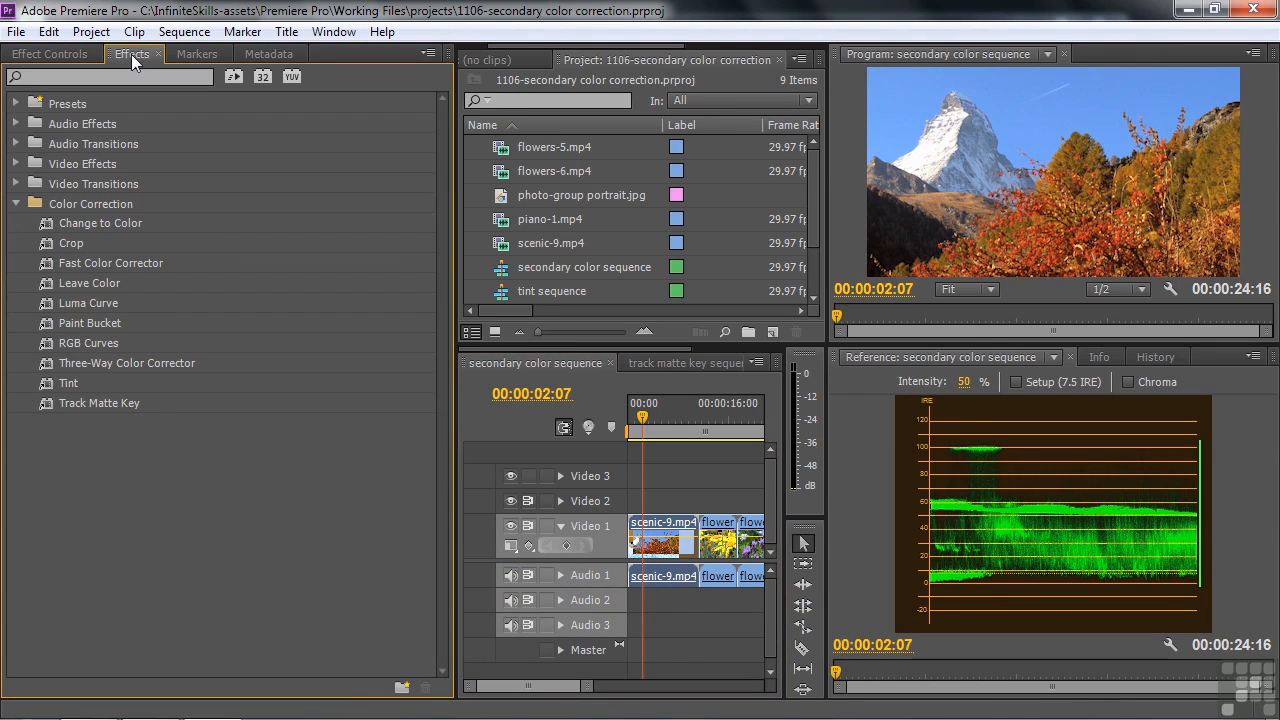
pyautogui.click(48, 262)
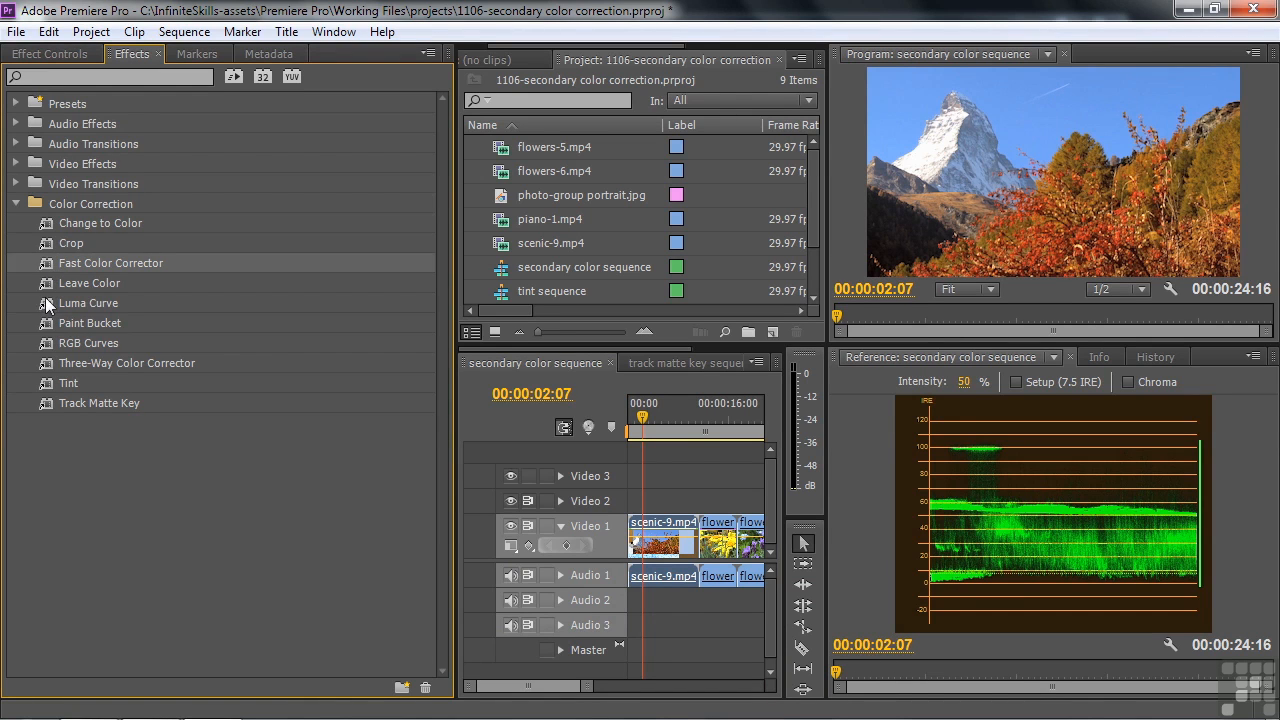
pyautogui.click(45, 300)
pyautogui.click(47, 54)
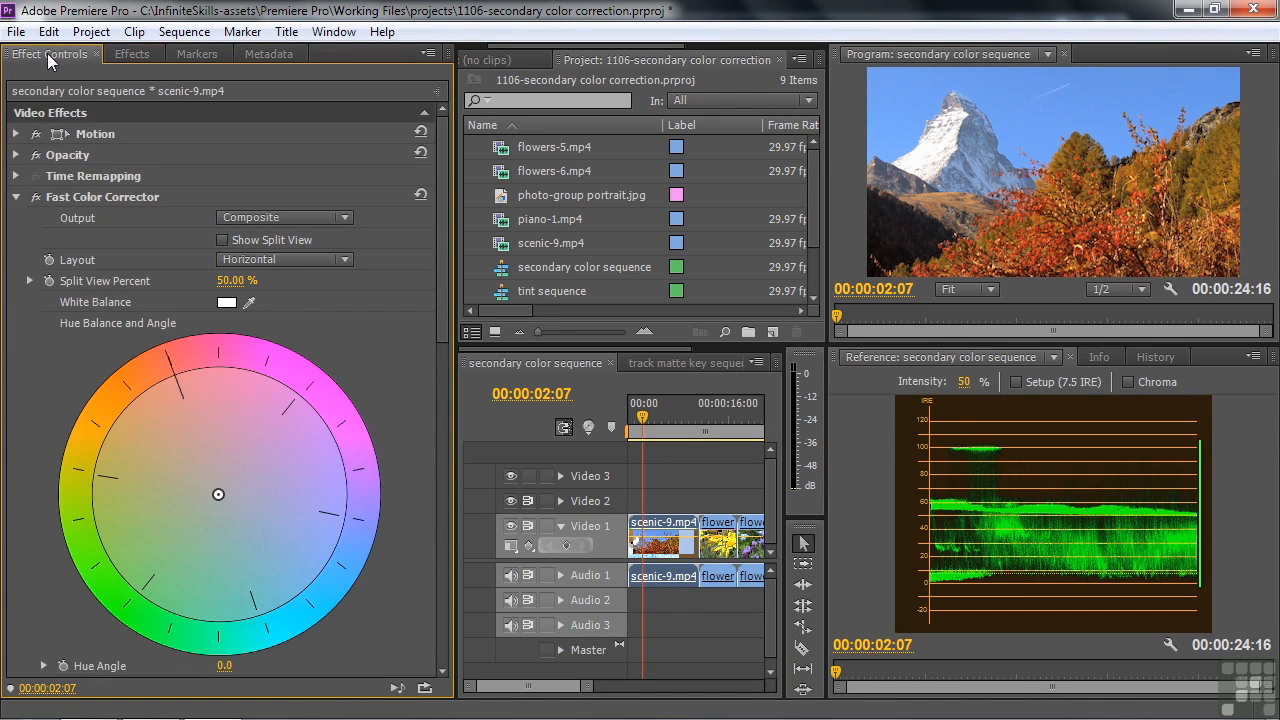
# Step: Remove the Fast Color Corrector effect from the scenic-9.mp4 clip
pyautogui.moveTo(447, 255)
pyautogui.mouseDown()
pyautogui.moveTo(435, 455)
pyautogui.moveTo(443, 250)
pyautogui.mouseUp()
pyautogui.click(62, 199)
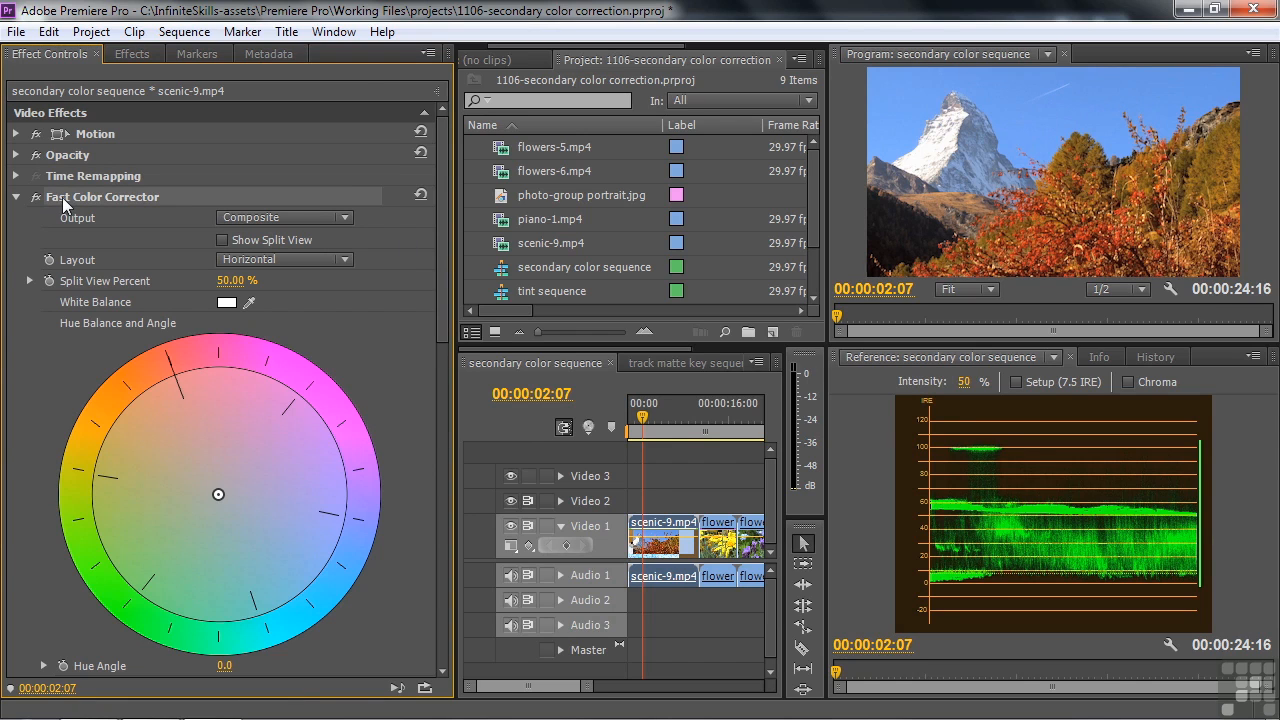
pyautogui.press('Delete')
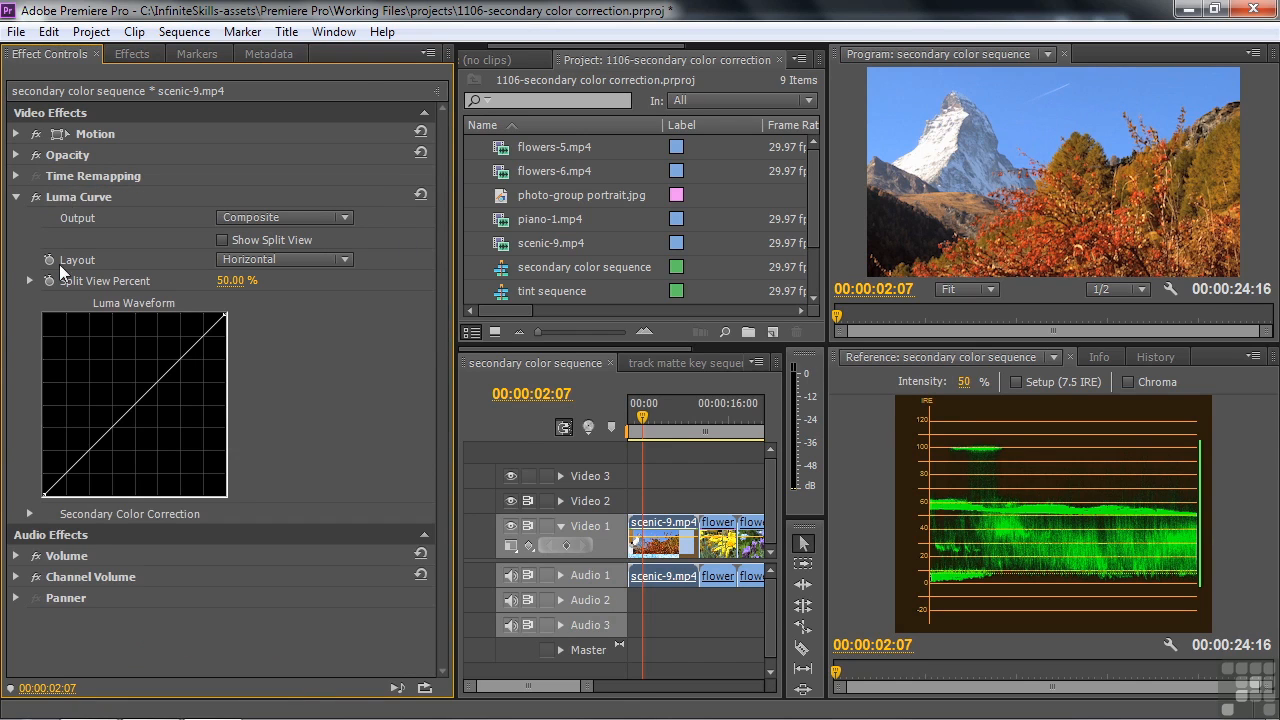
# Step: Expand the Luma Curve's Secondary Color Correction settings and turn on Show Mask
pyautogui.click(29, 513)
pyautogui.scroll(-3, 440, 499)
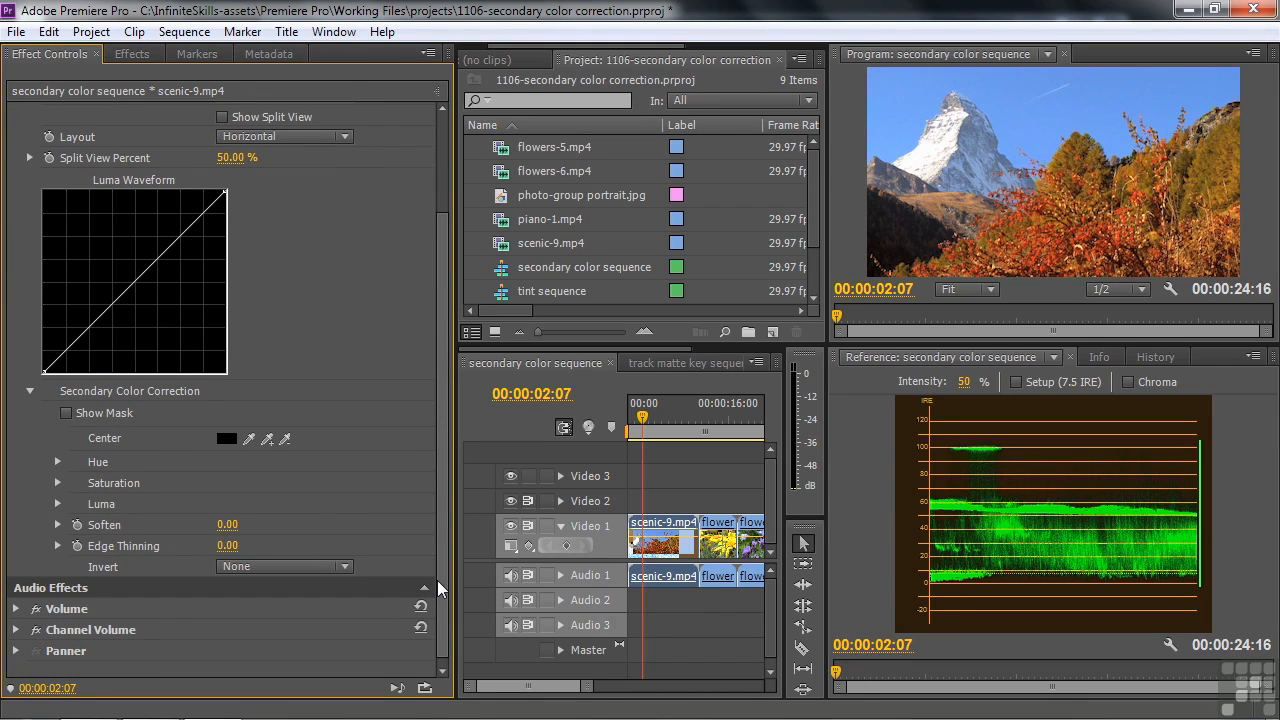
pyautogui.click(67, 413)
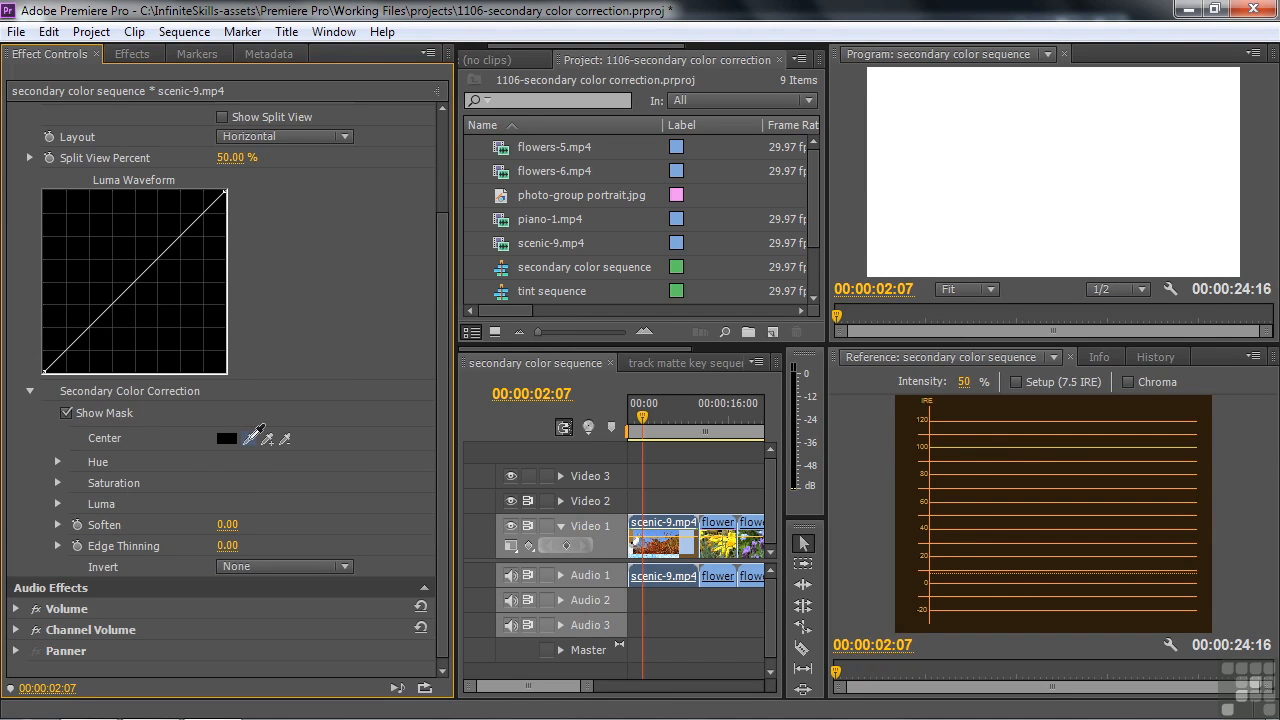
# Step: Sample the mountain's white snow as the secondary correction's center color and add another snow tone to the selection
pyautogui.click(255, 433)
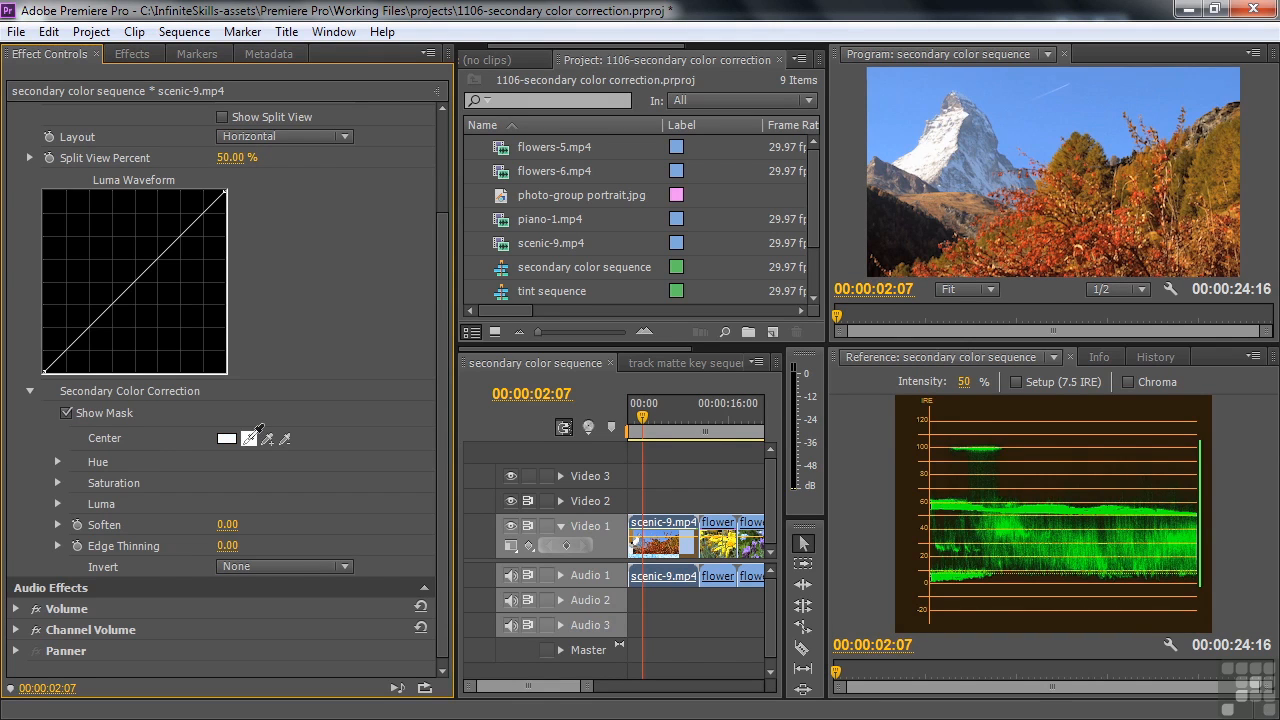
pyautogui.click(1122, 80)
pyautogui.click(933, 135)
pyautogui.click(937, 143)
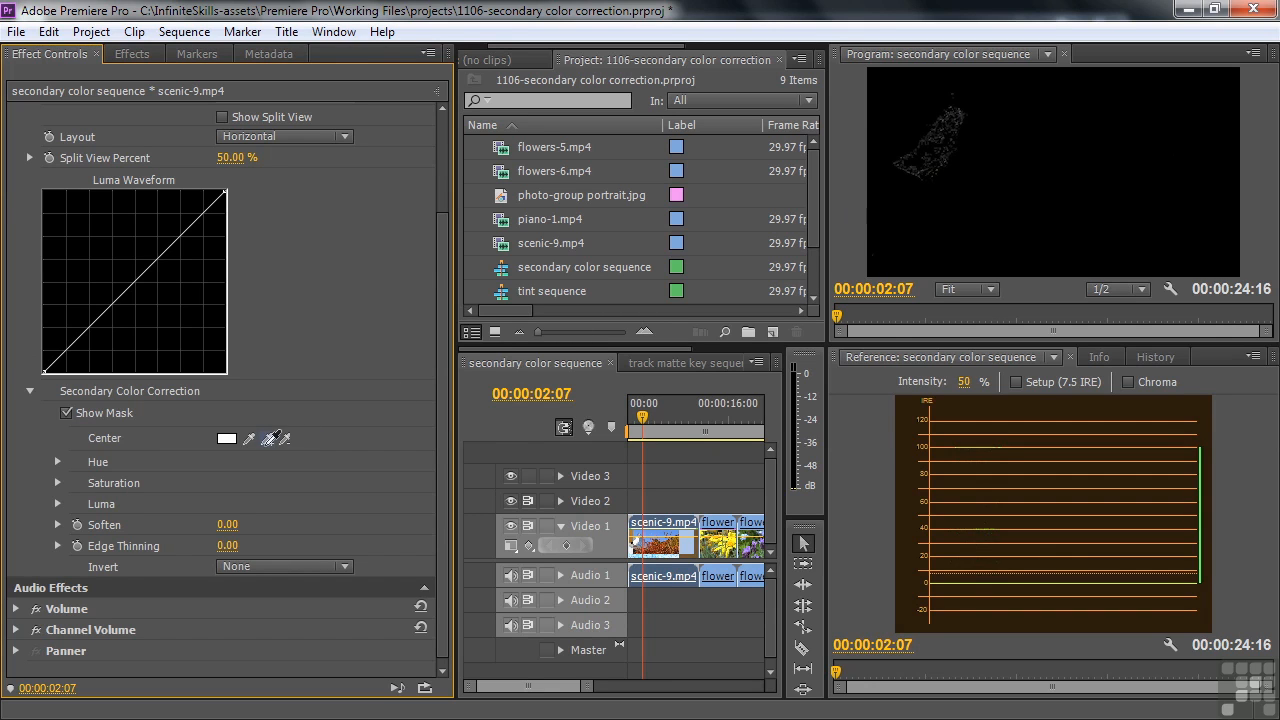
pyautogui.click(267, 438)
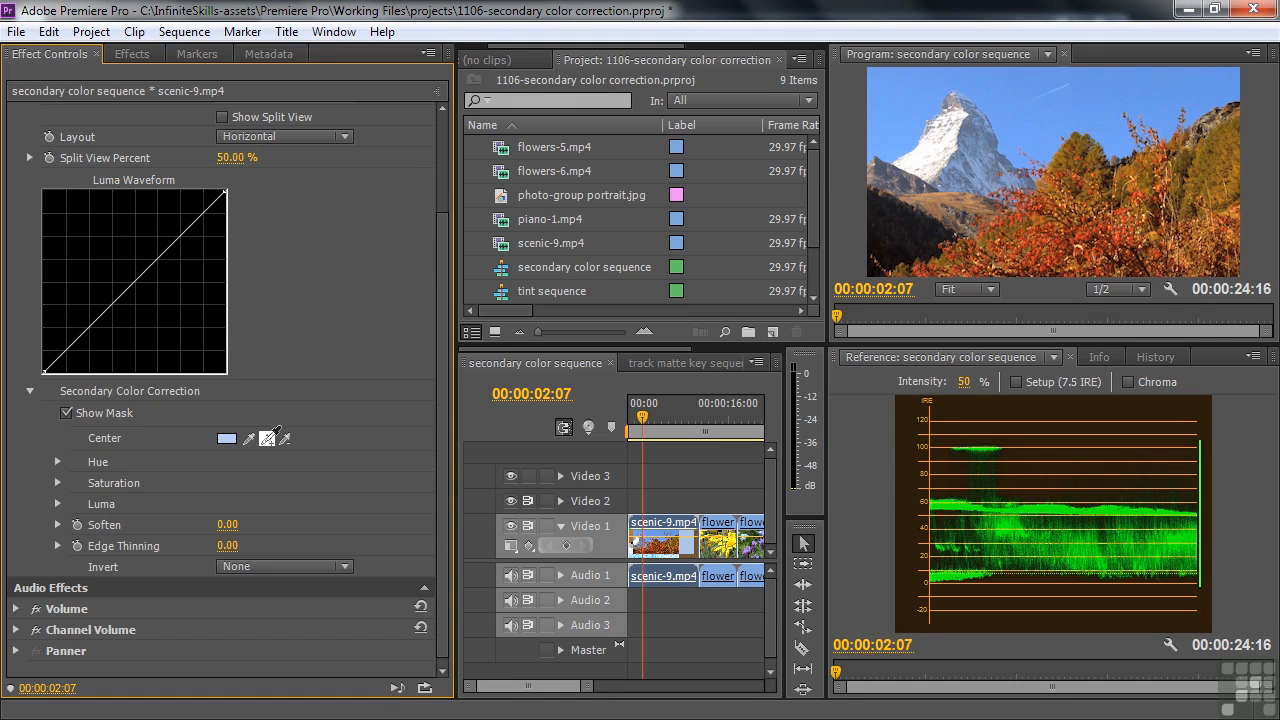
pyautogui.click(957, 127)
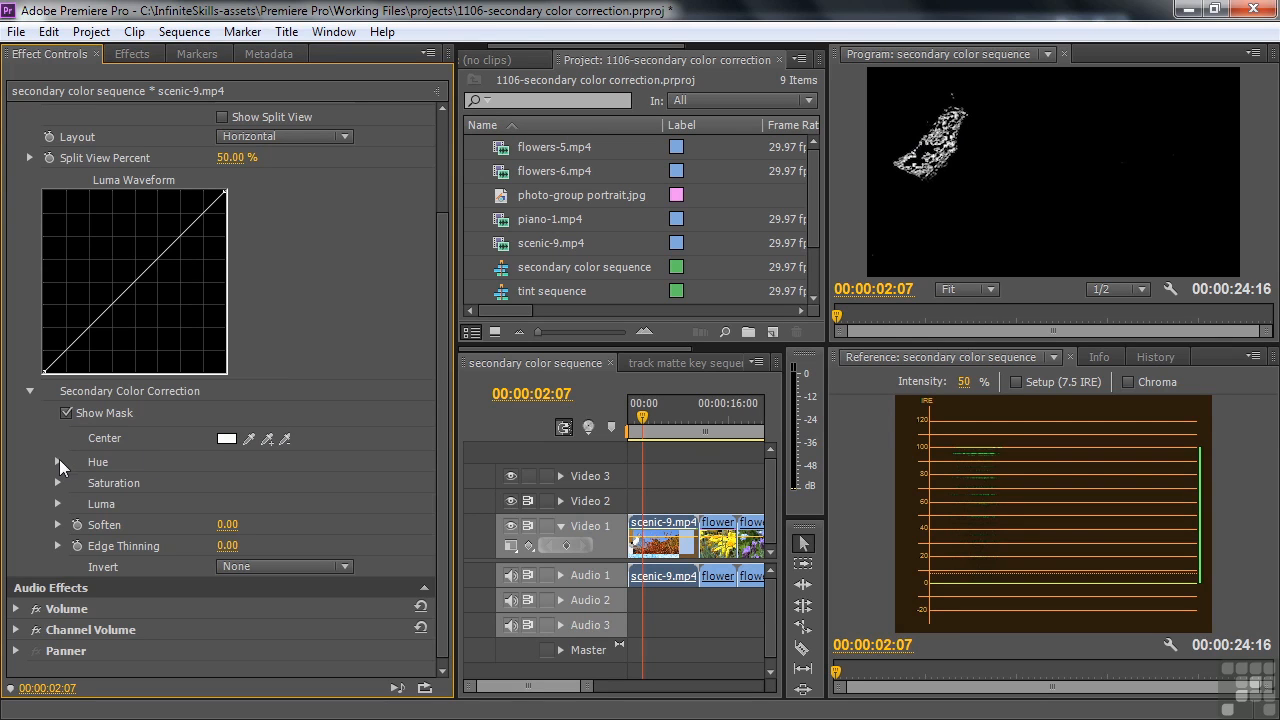
# Step: Widen the snow mask with Hue Start Threshold 33.73, Saturation End Threshold 9.64 and Luma Start Threshold 81.02
pyautogui.click(58, 462)
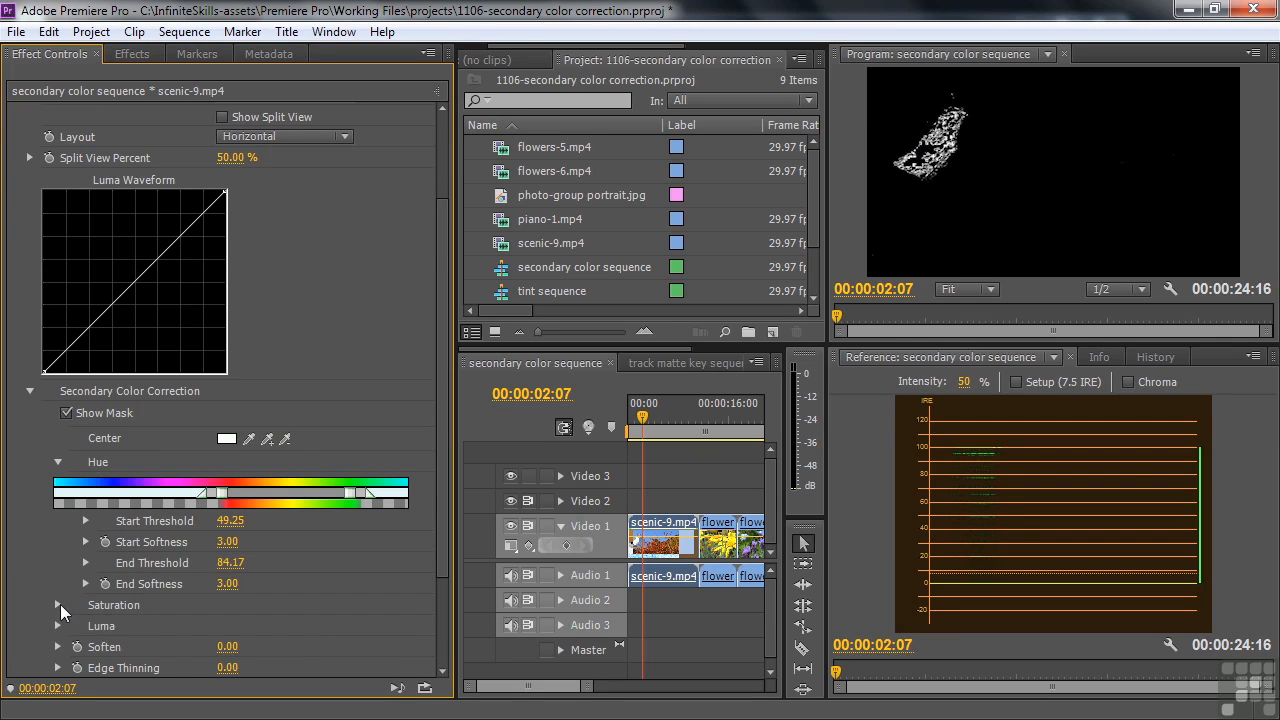
pyautogui.click(58, 605)
pyautogui.moveTo(444, 426); pyautogui.dragTo(429, 568)
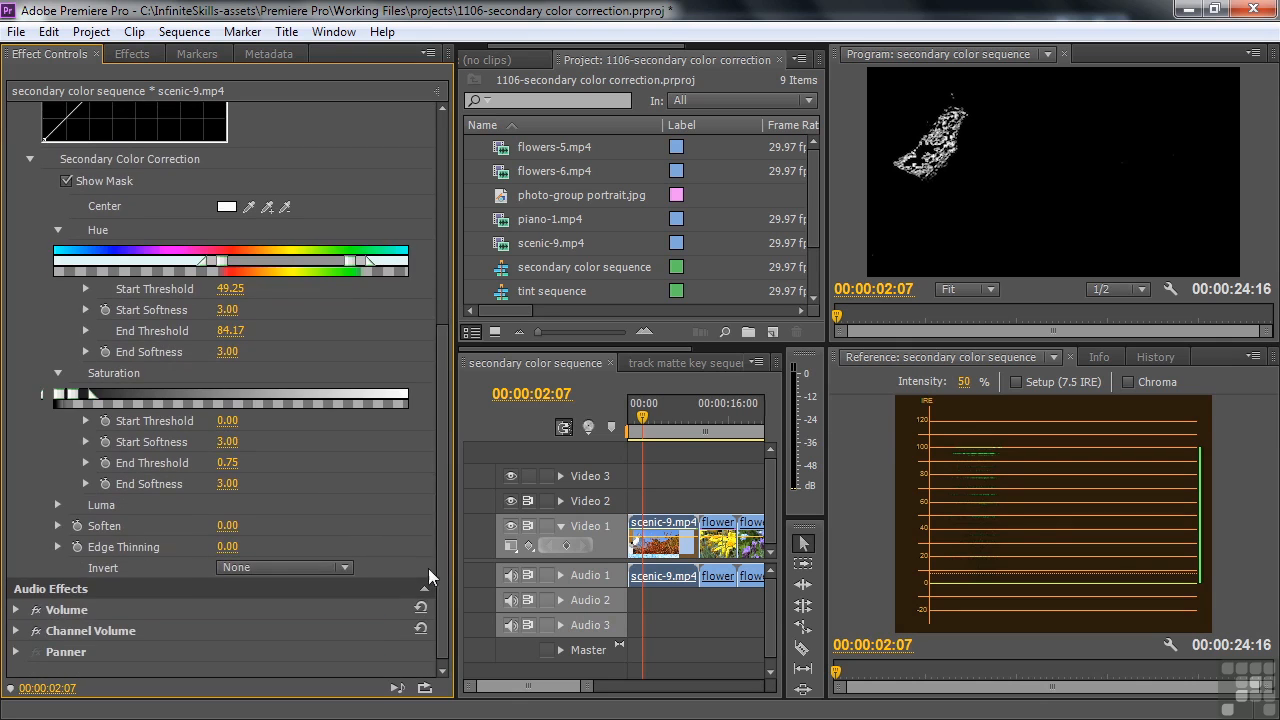
pyautogui.click(58, 505)
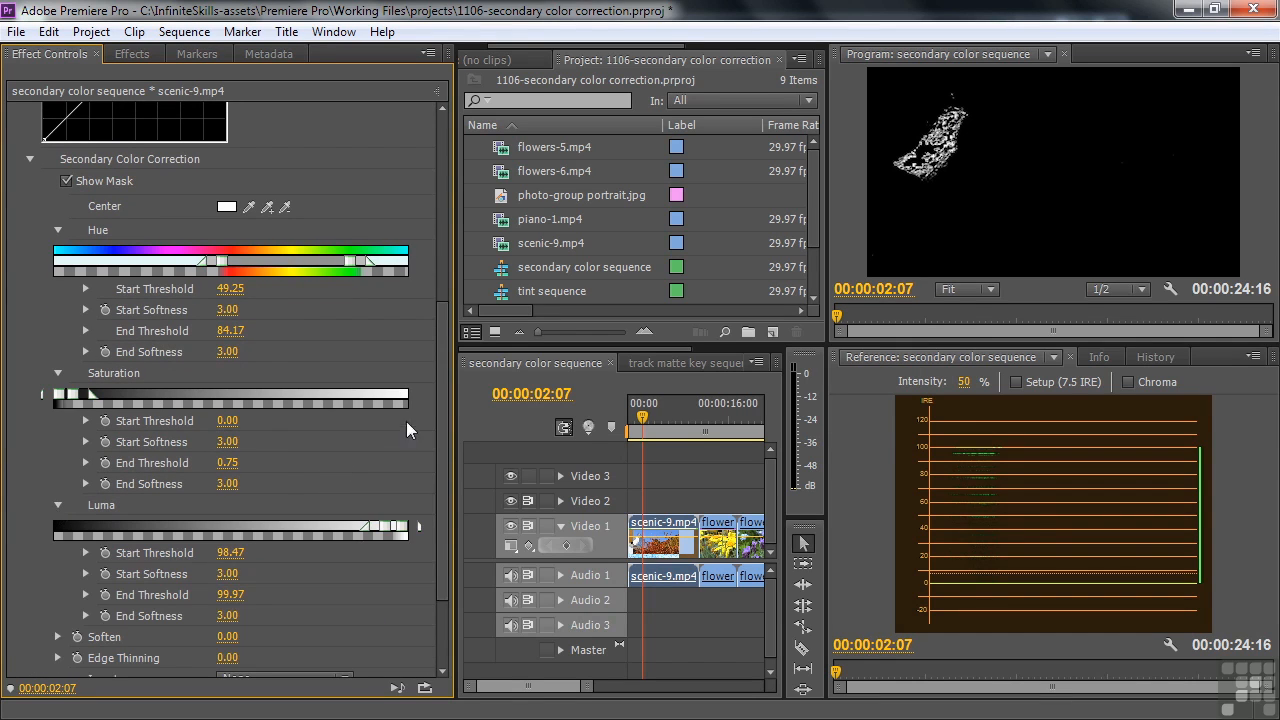
pyautogui.moveTo(443, 412); pyautogui.dragTo(440, 440)
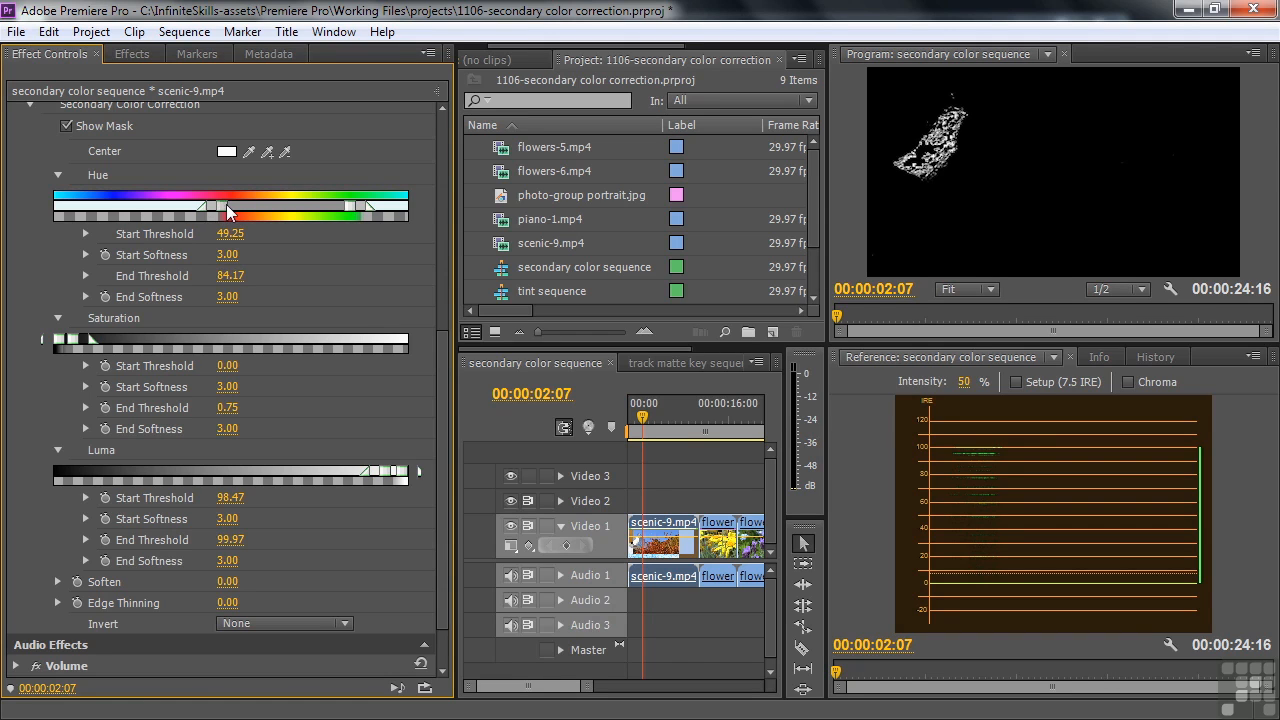
pyautogui.moveTo(238, 208); pyautogui.dragTo(182, 208)
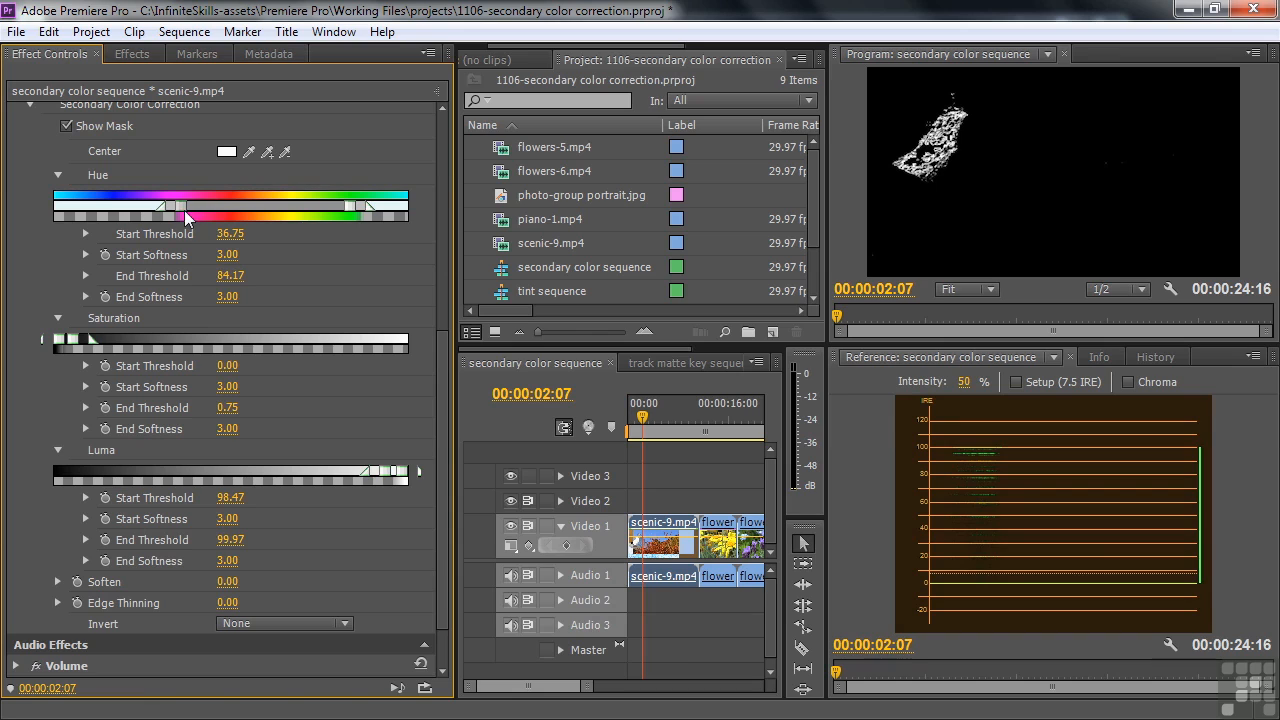
pyautogui.moveTo(180, 211)
pyautogui.mouseDown()
pyautogui.moveTo(155, 212)
pyautogui.moveTo(170, 213)
pyautogui.mouseUp()
pyautogui.moveTo(72, 340); pyautogui.dragTo(99, 343)
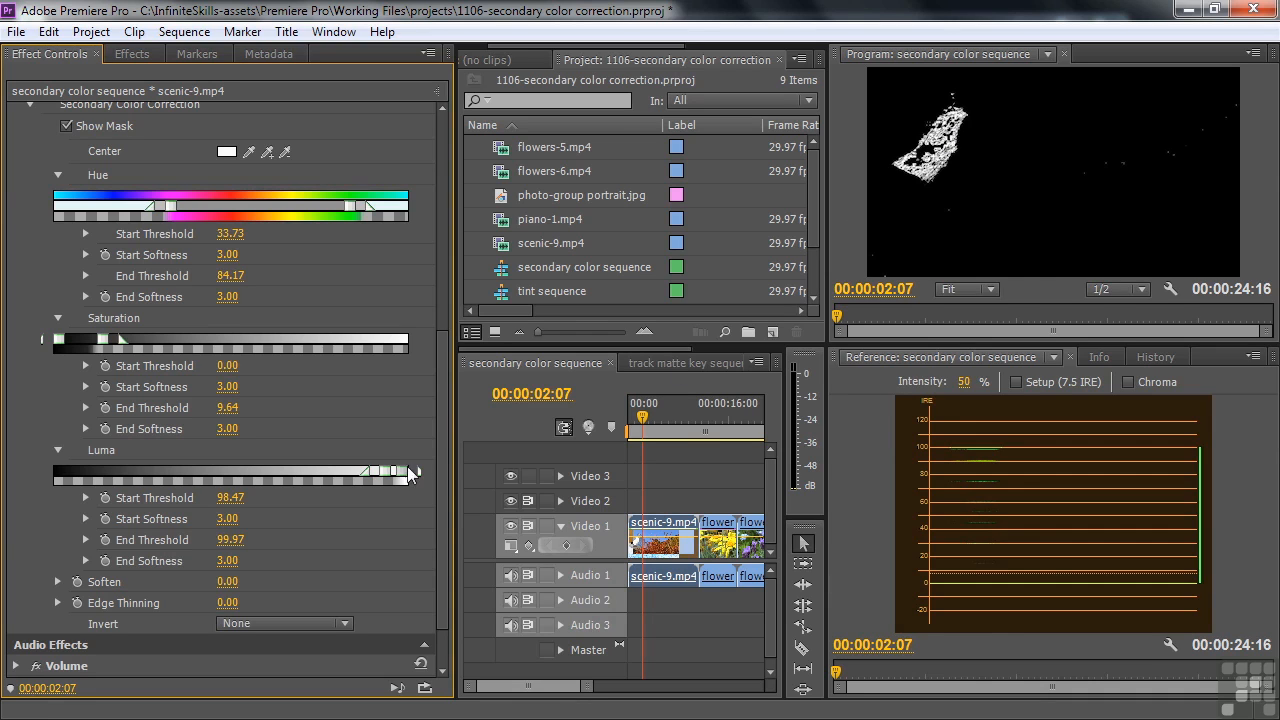
pyautogui.moveTo(390, 476); pyautogui.dragTo(328, 472)
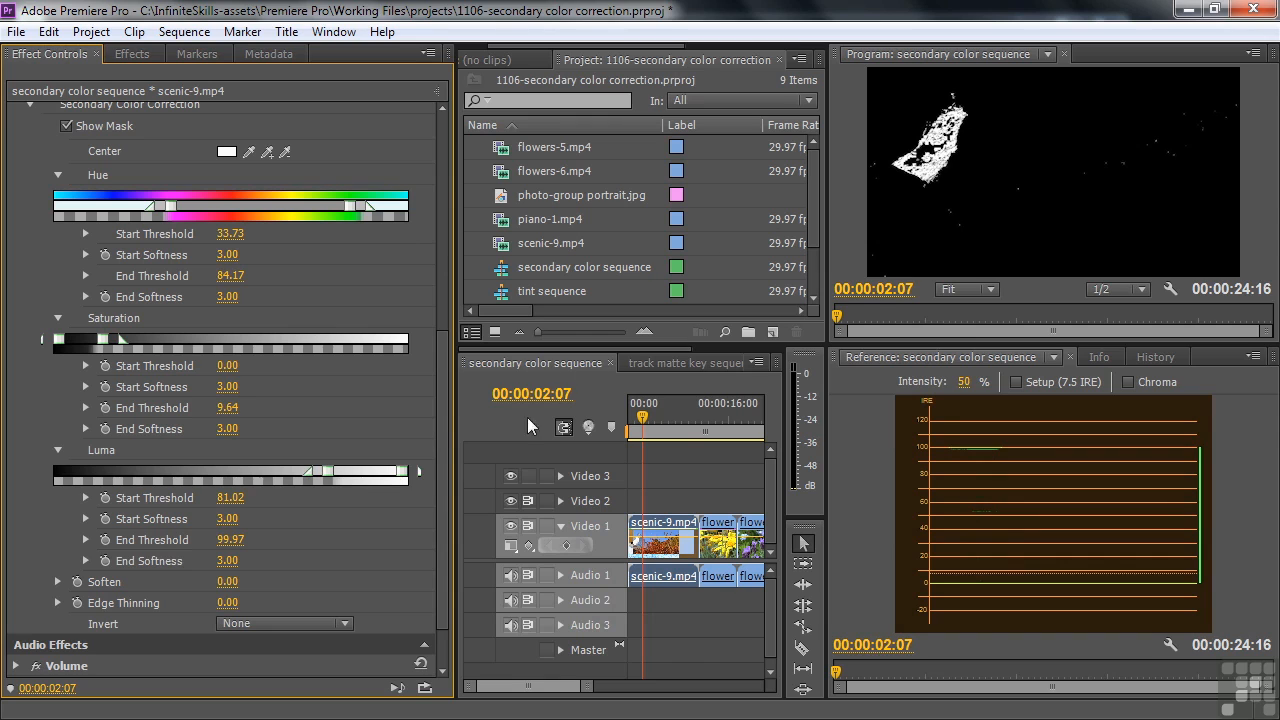
# Step: Turn off Show Mask for the Luma Curve effect and collapse its Secondary Color Correction settings
pyautogui.moveTo(441, 491); pyautogui.dragTo(444, 335)
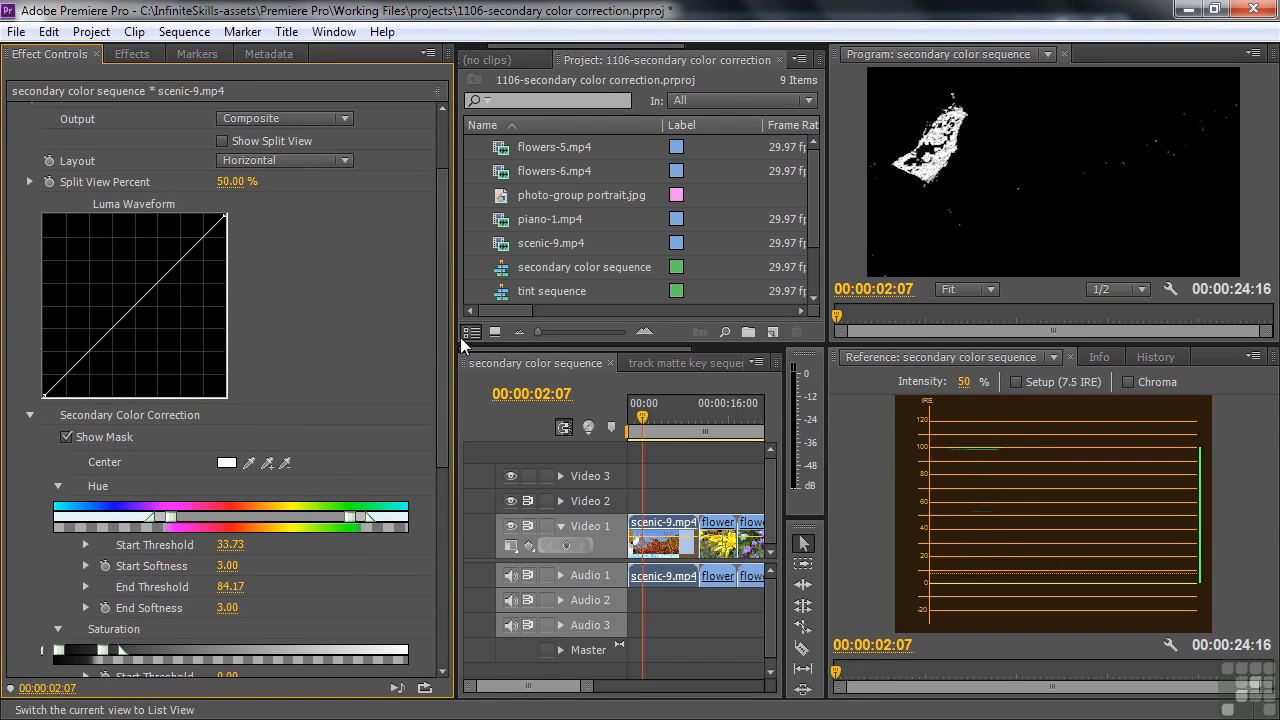
pyautogui.click(67, 437)
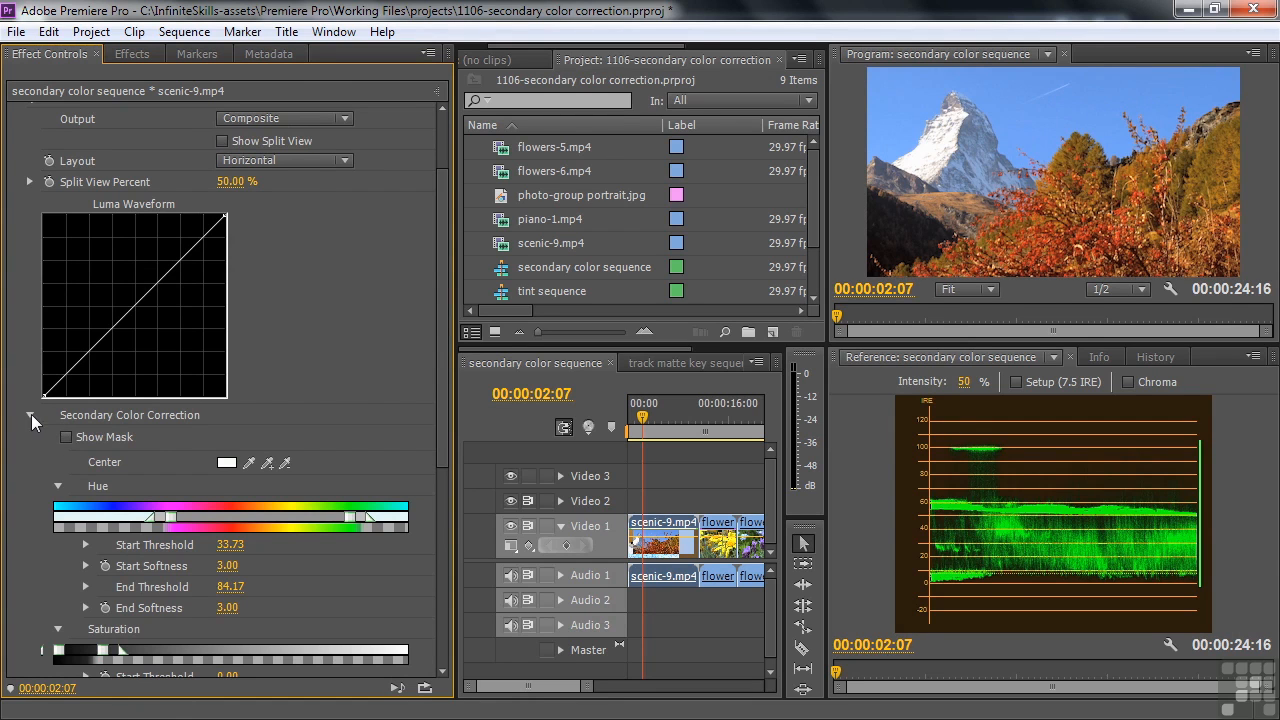
pyautogui.click(30, 415)
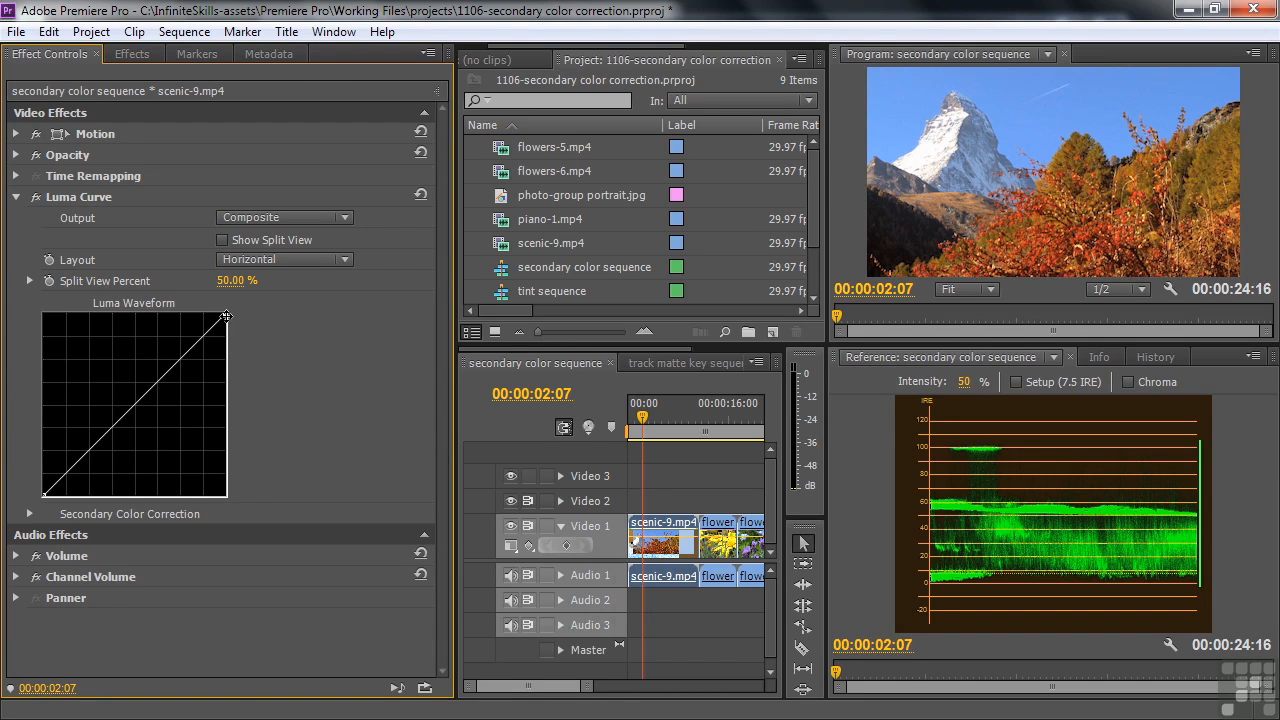
# Step: Lower the highlight end of the luma curve to bring the snow to about 90 IRE, and compare with the effect off
pyautogui.moveTo(225, 316); pyautogui.dragTo(225, 327)
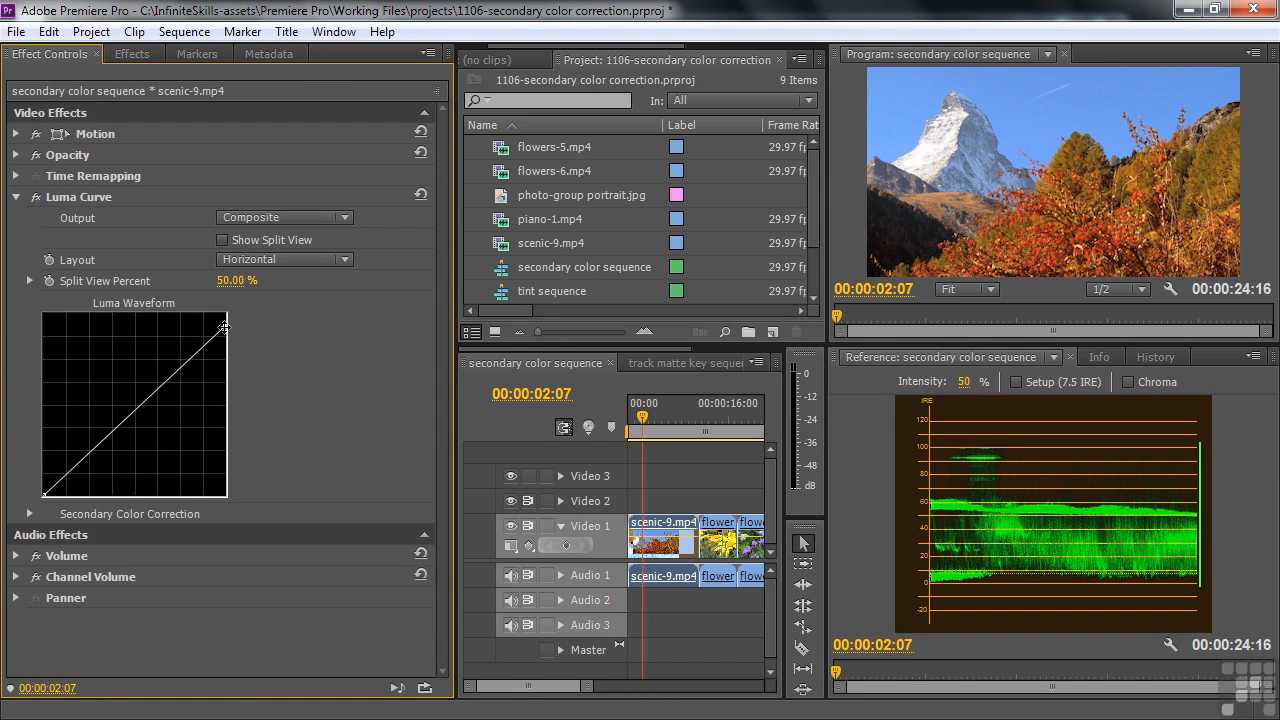
pyautogui.moveTo(225, 327); pyautogui.dragTo(223, 333)
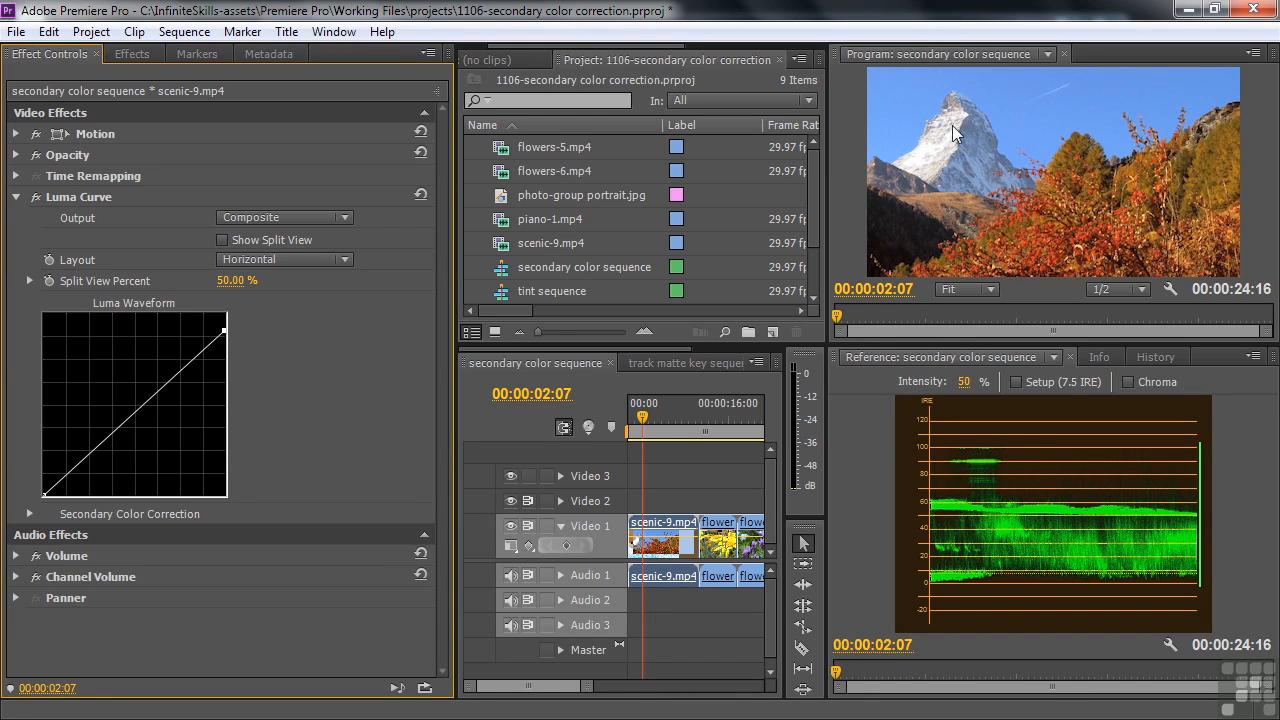
pyautogui.click(37, 198)
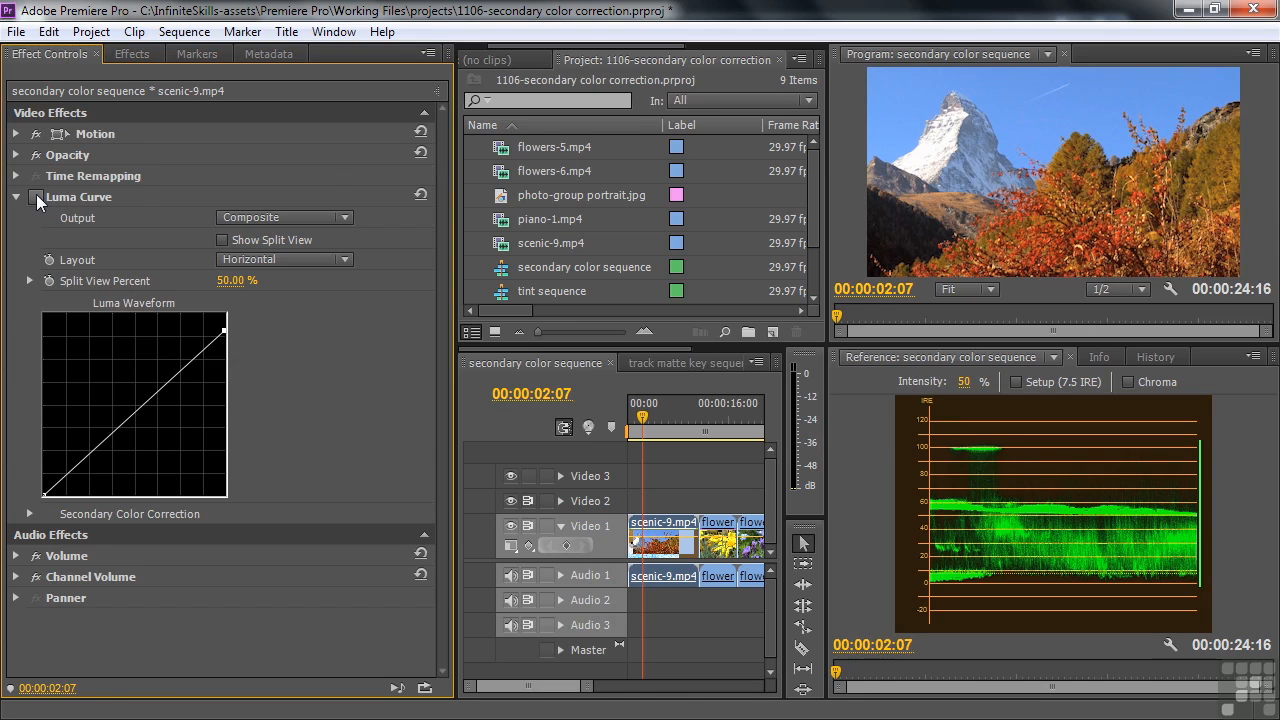
pyautogui.click(37, 198)
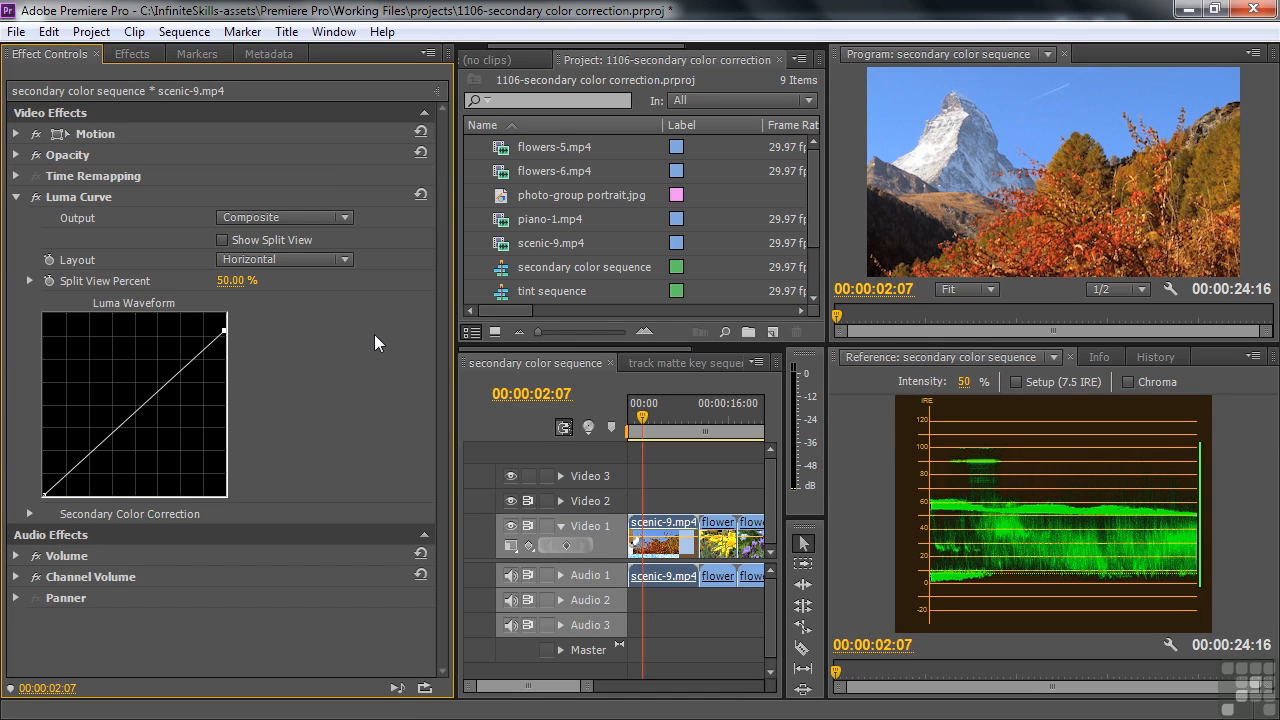
# Step: Replace the Luma Curve effect on the scenic-9.mp4 clip with RGB Curves and display its settings
pyautogui.click(54, 190)
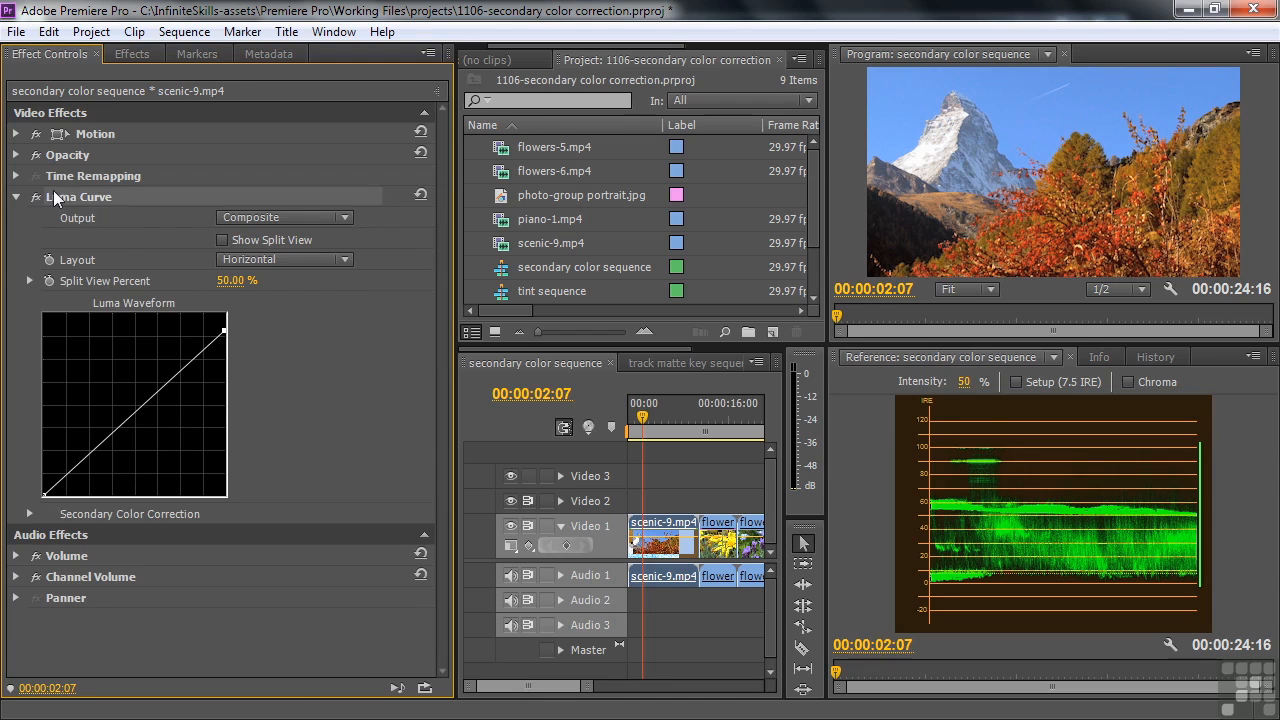
pyautogui.press('Delete')
pyautogui.click(132, 55)
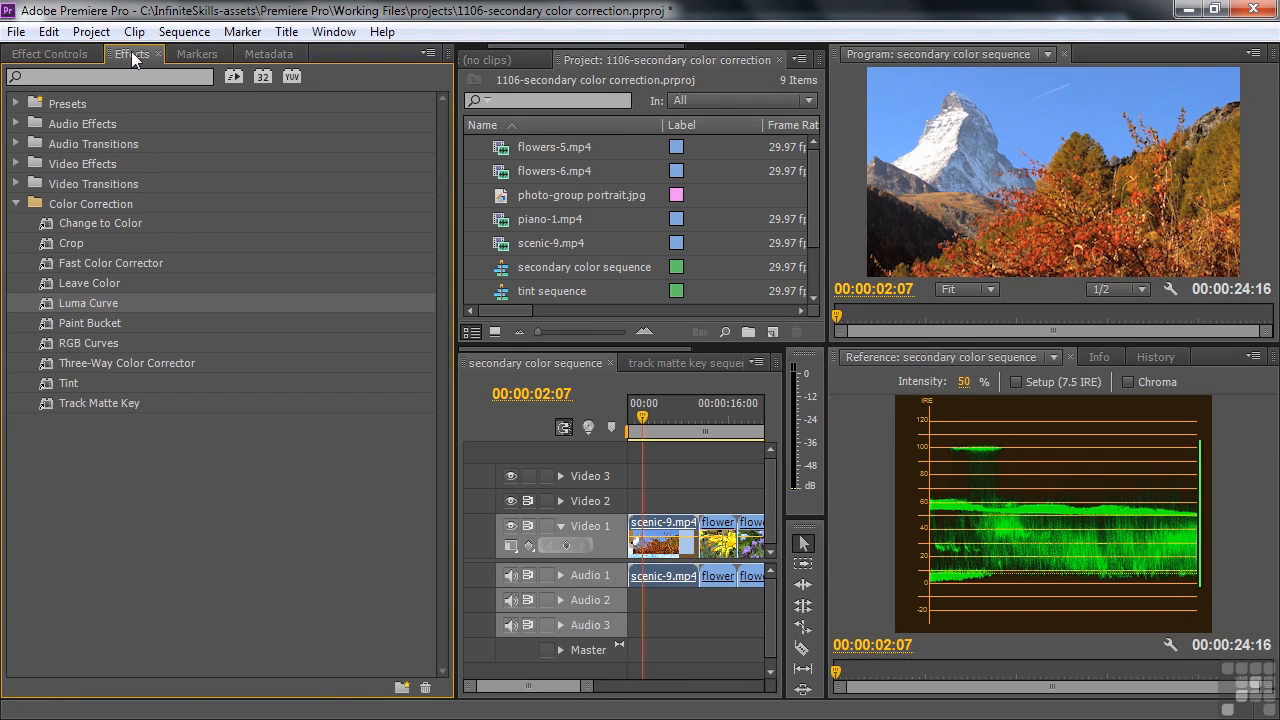
pyautogui.click(48, 342)
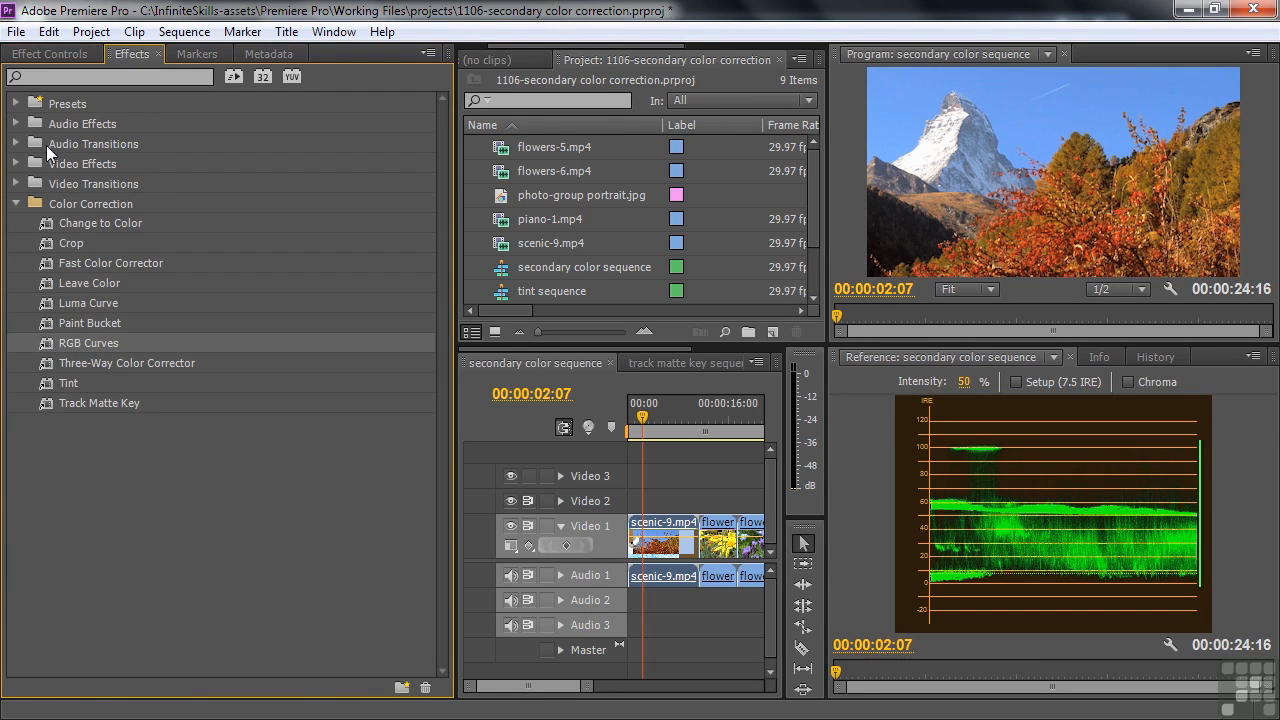
pyautogui.click(53, 52)
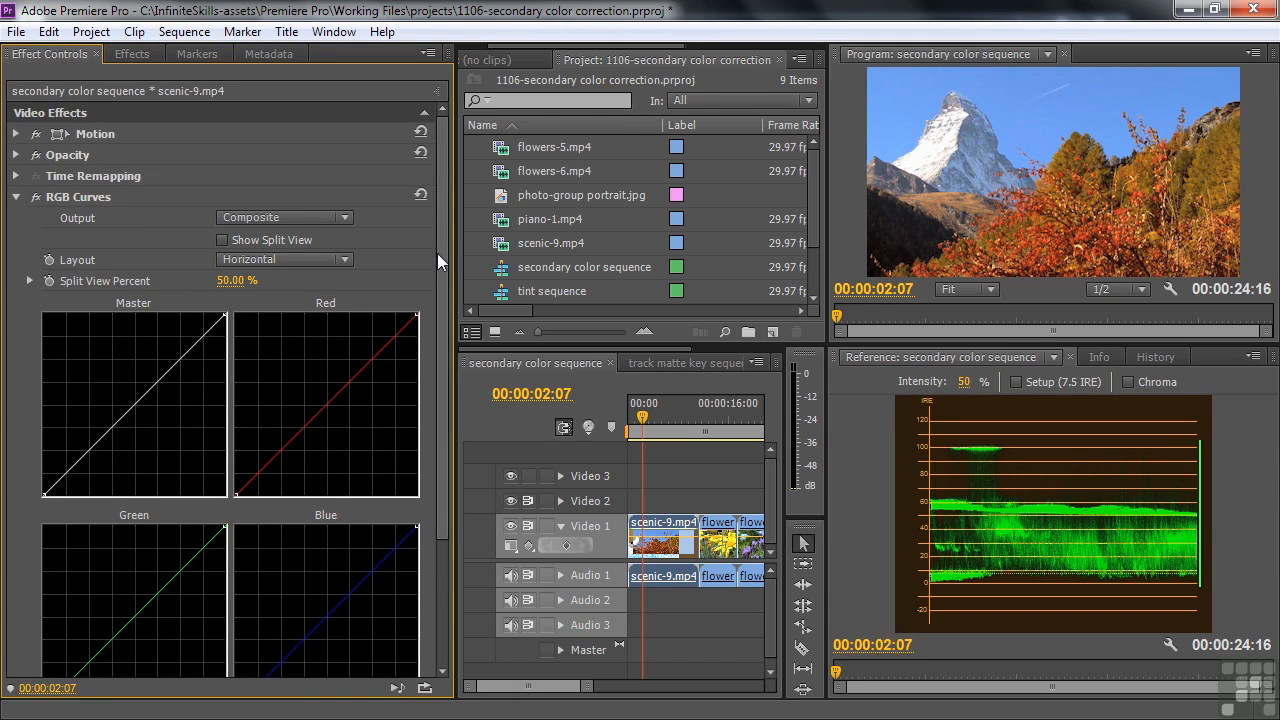
# Step: Turn on Show Mask in the RGB Curves Secondary Color Correction, sample the blue sky as Center, and add the lighter sky beside the mountain
pyautogui.scroll(-4, 444, 271)
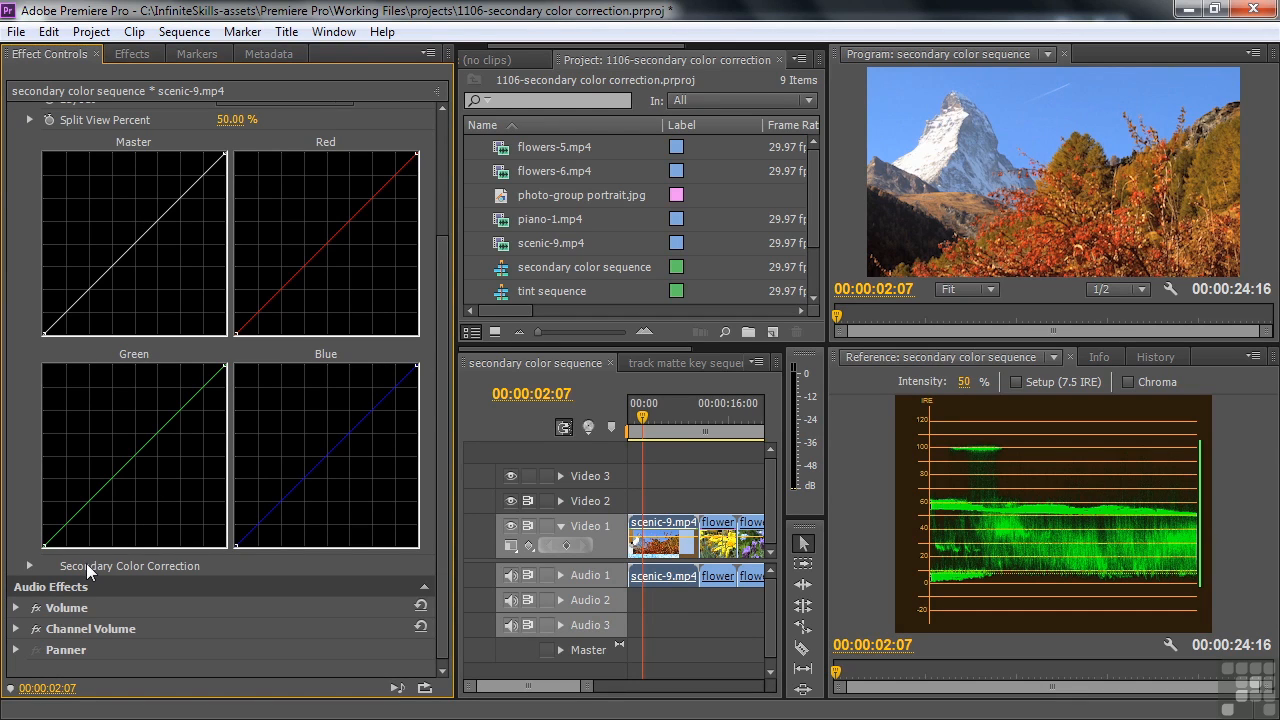
pyautogui.click(30, 566)
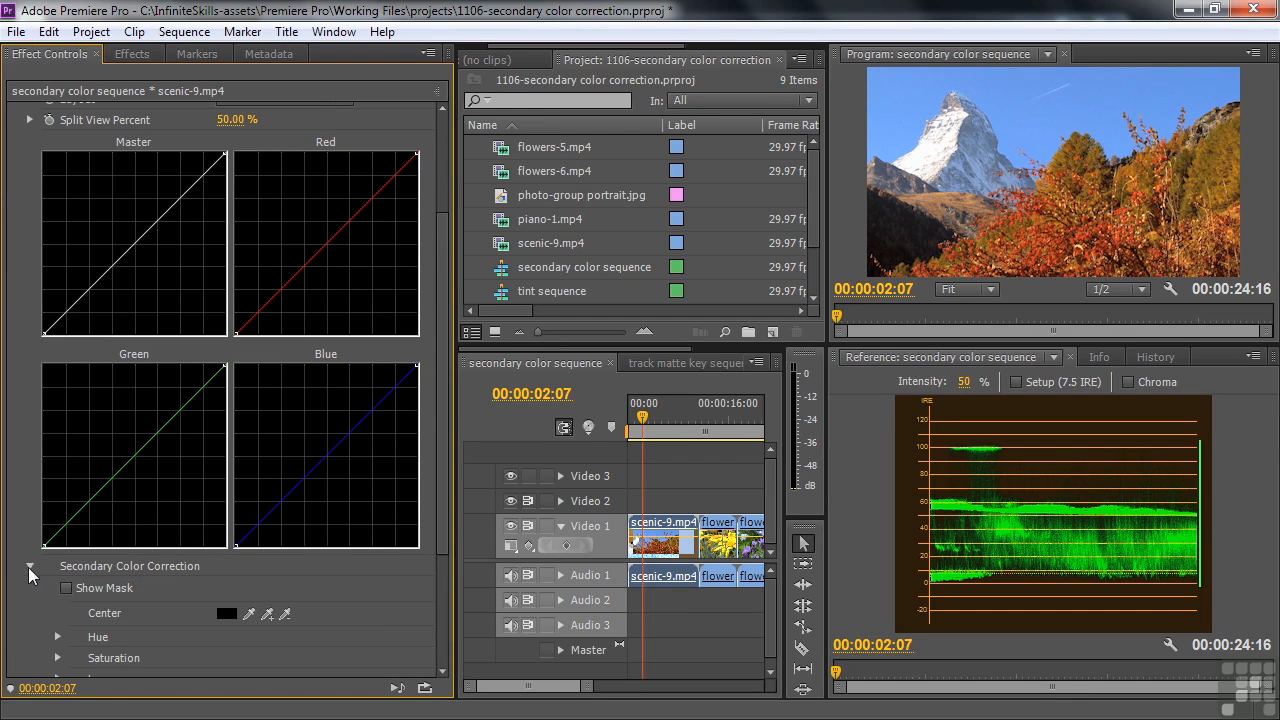
pyautogui.scroll(-4, 440, 500)
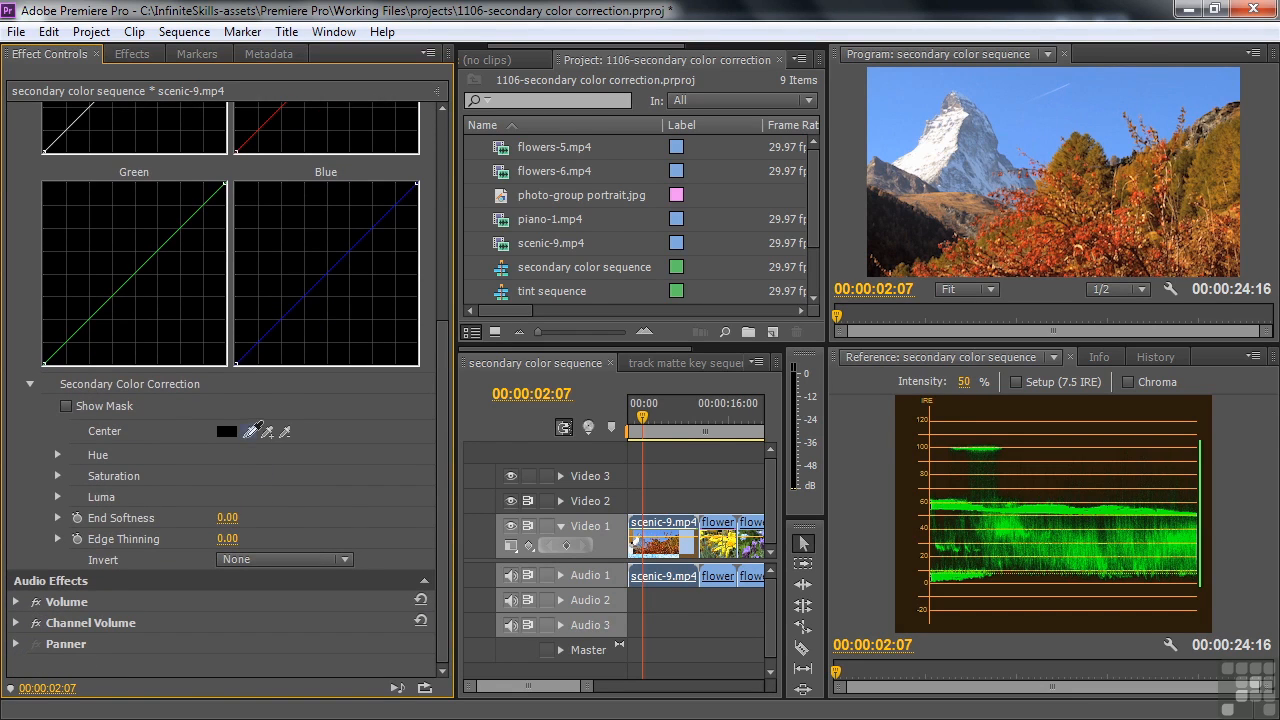
pyautogui.click(66, 406)
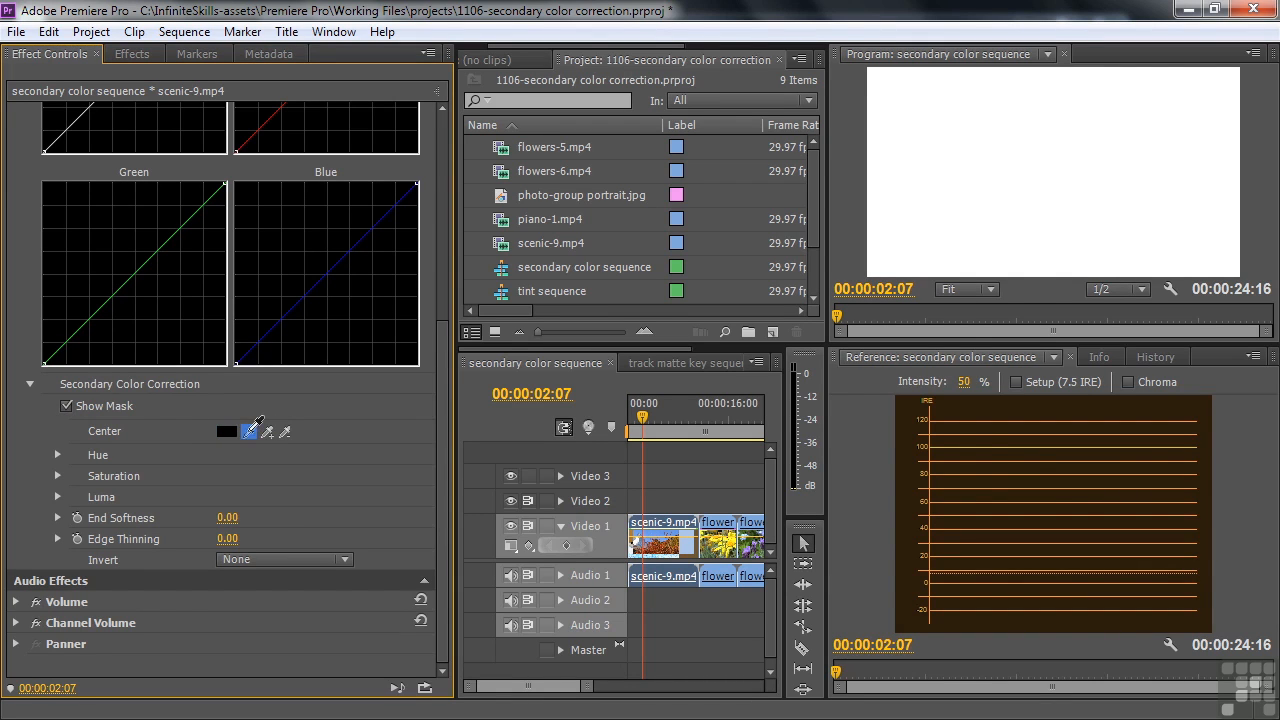
pyautogui.click(249, 431)
pyautogui.click(1130, 96)
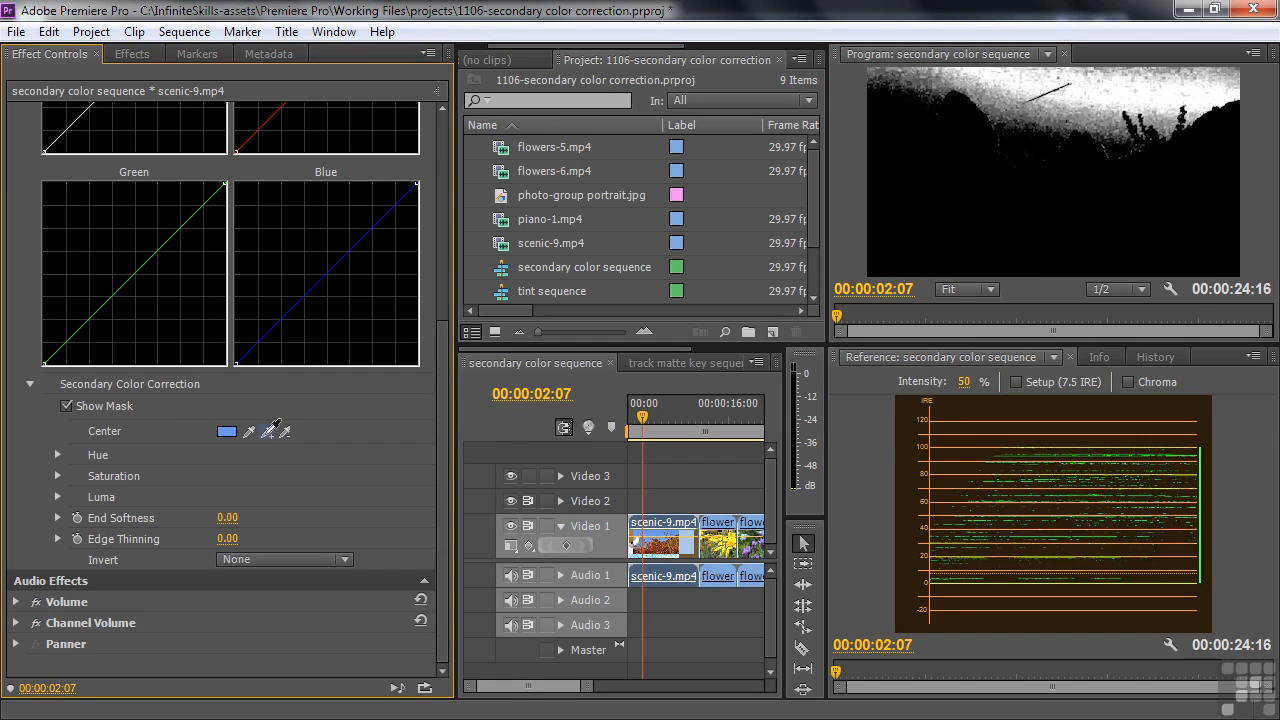
pyautogui.click(268, 431)
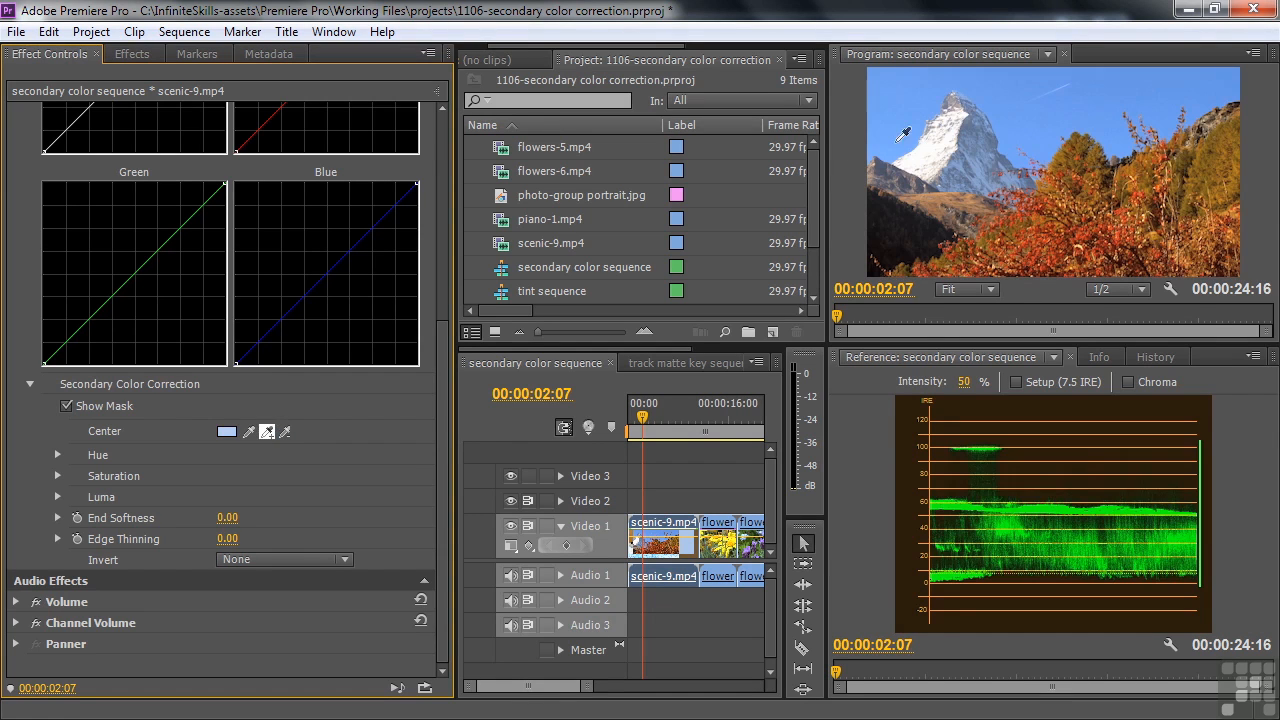
pyautogui.click(895, 127)
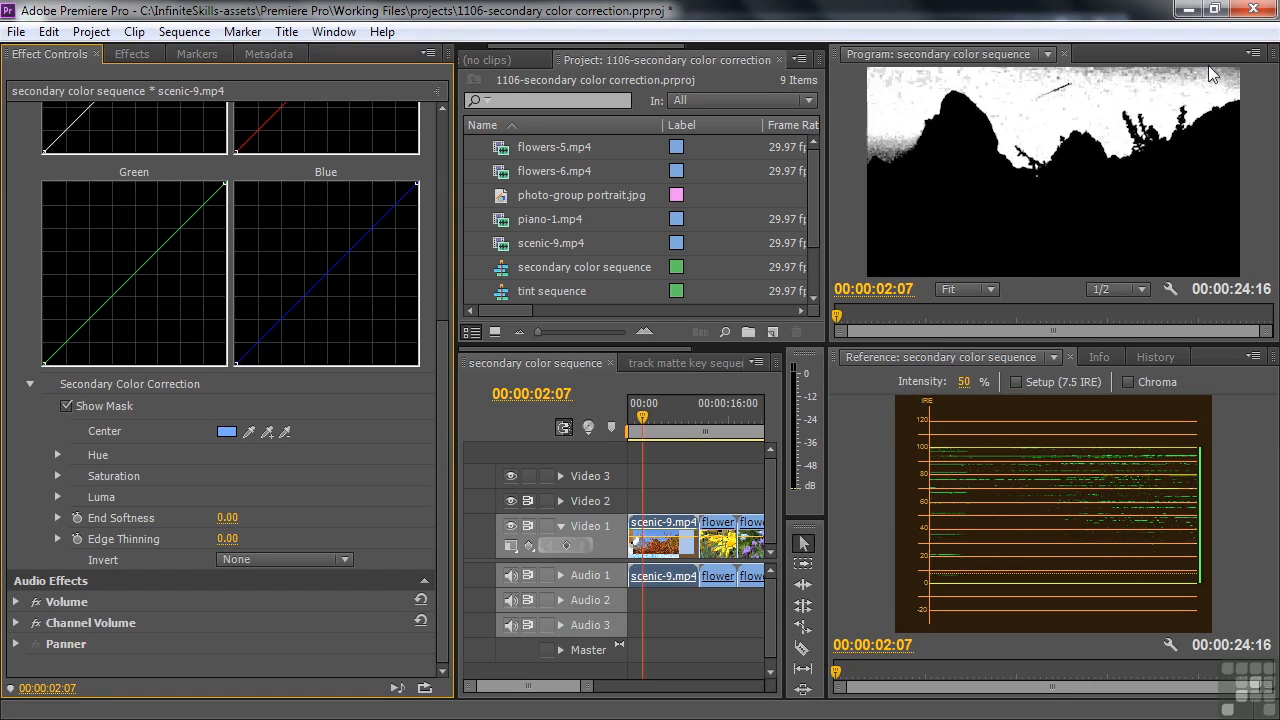
# Step: Widen the sky mask's luma range to Start Threshold 48.80 and End Threshold 65.36
pyautogui.click(58, 455)
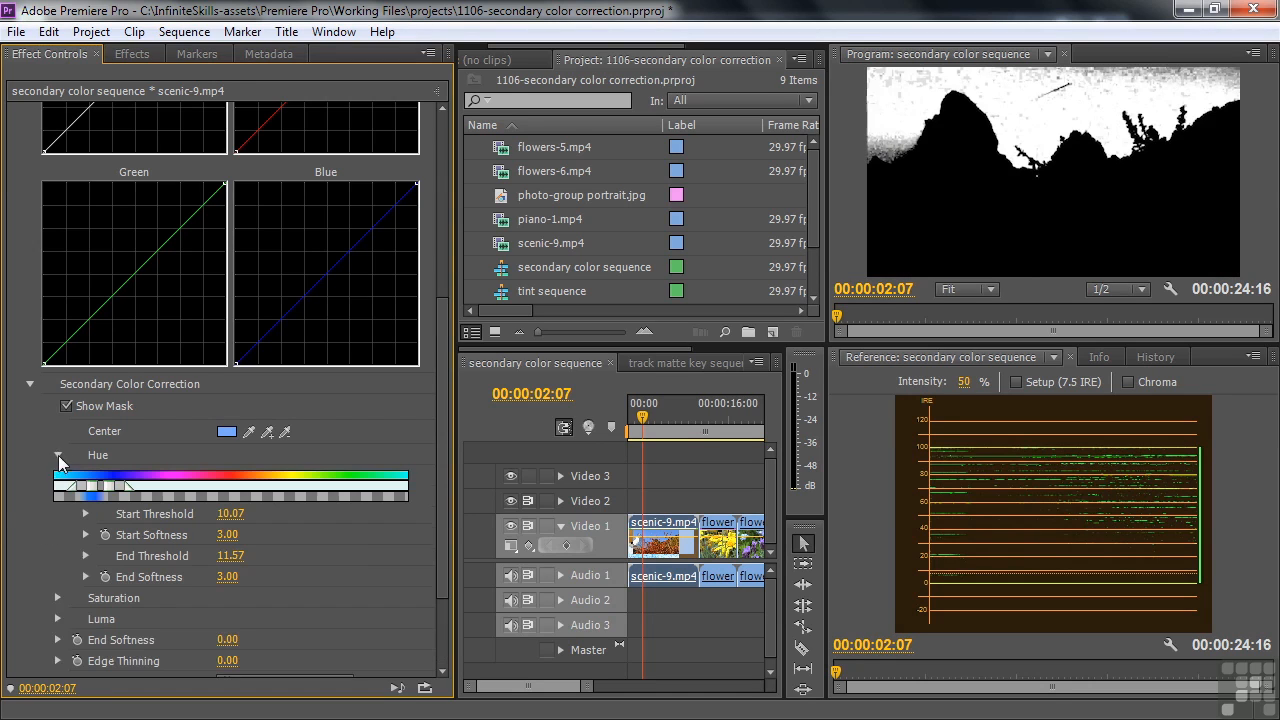
pyautogui.click(58, 598)
pyautogui.moveTo(447, 486); pyautogui.dragTo(443, 592)
pyautogui.click(58, 513)
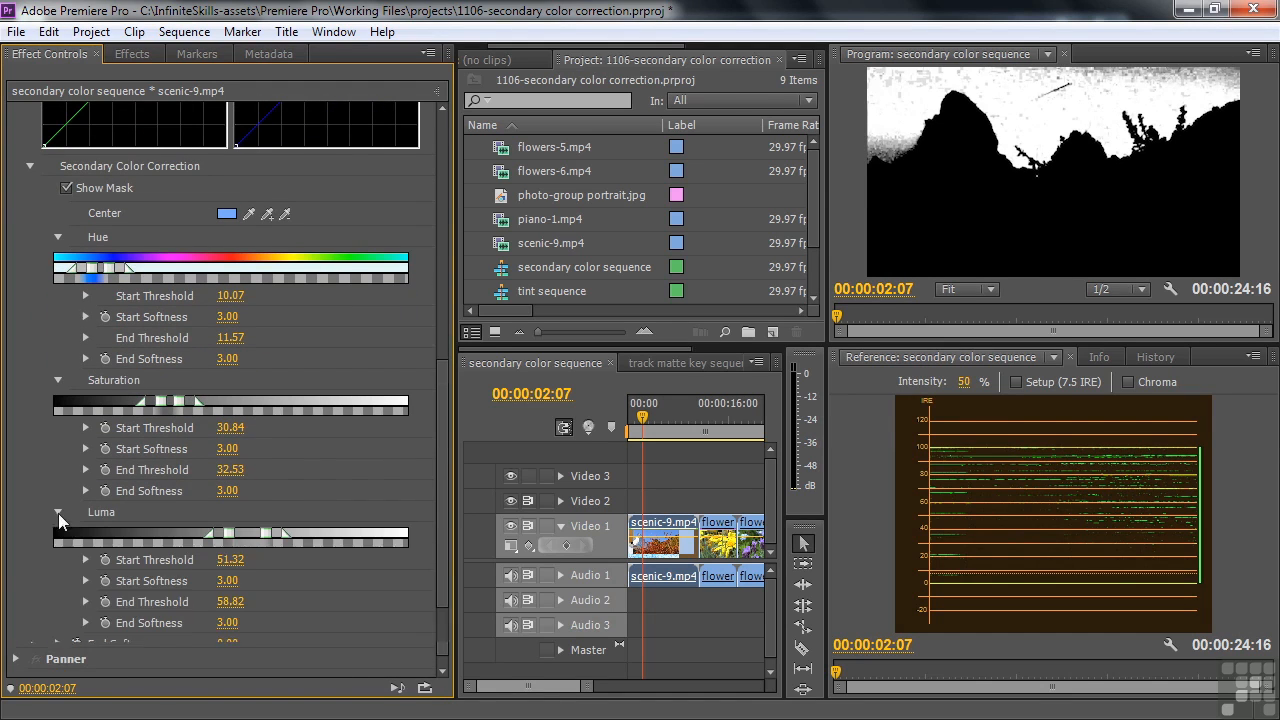
pyautogui.moveTo(443, 509); pyautogui.dragTo(441, 558)
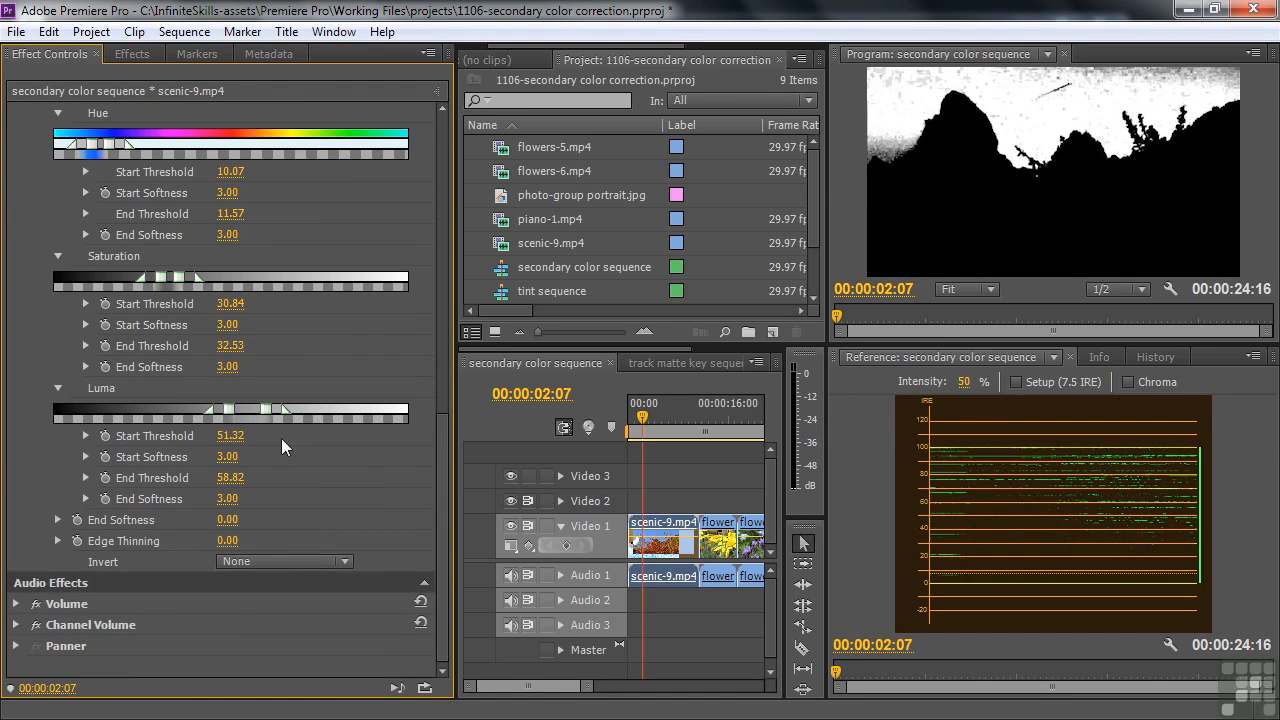
pyautogui.moveTo(229, 412); pyautogui.dragTo(287, 414)
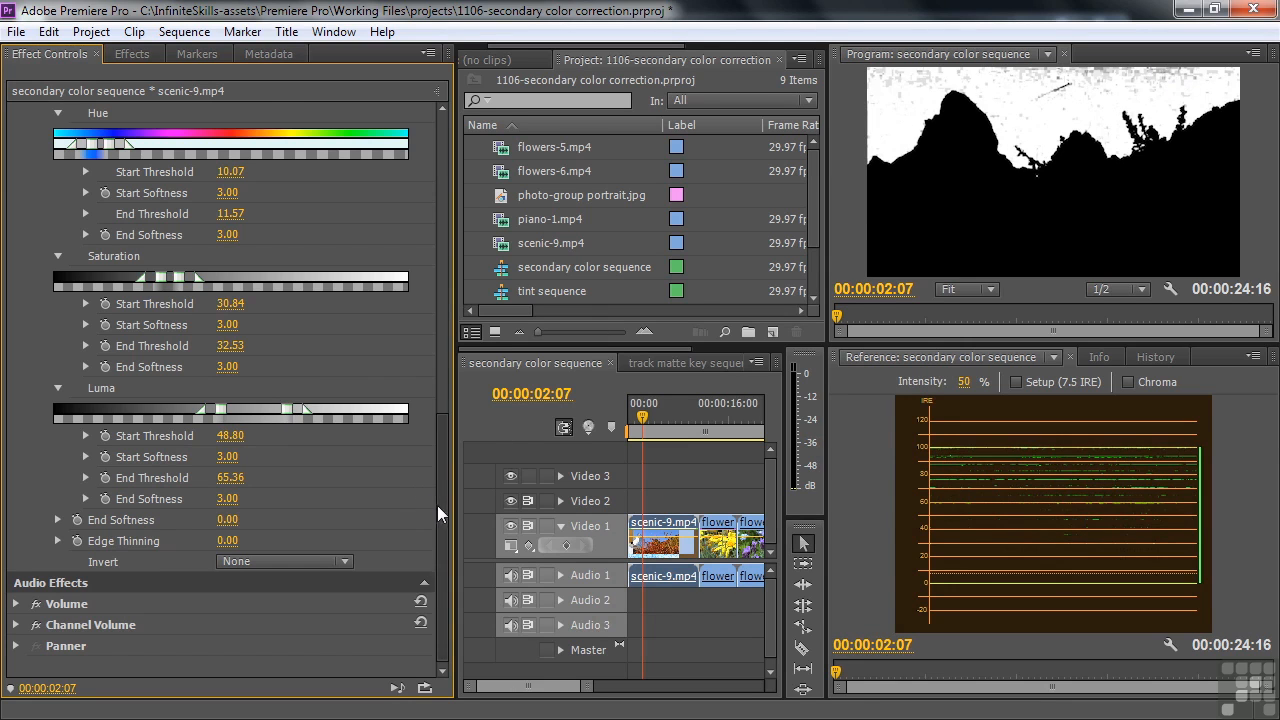
# Step: Turn off Show Mask, collapse Secondary Color Correction, and test the sky isolation by lowering the Master curve's highlight end and restoring it
pyautogui.moveTo(437, 514); pyautogui.dragTo(439, 324)
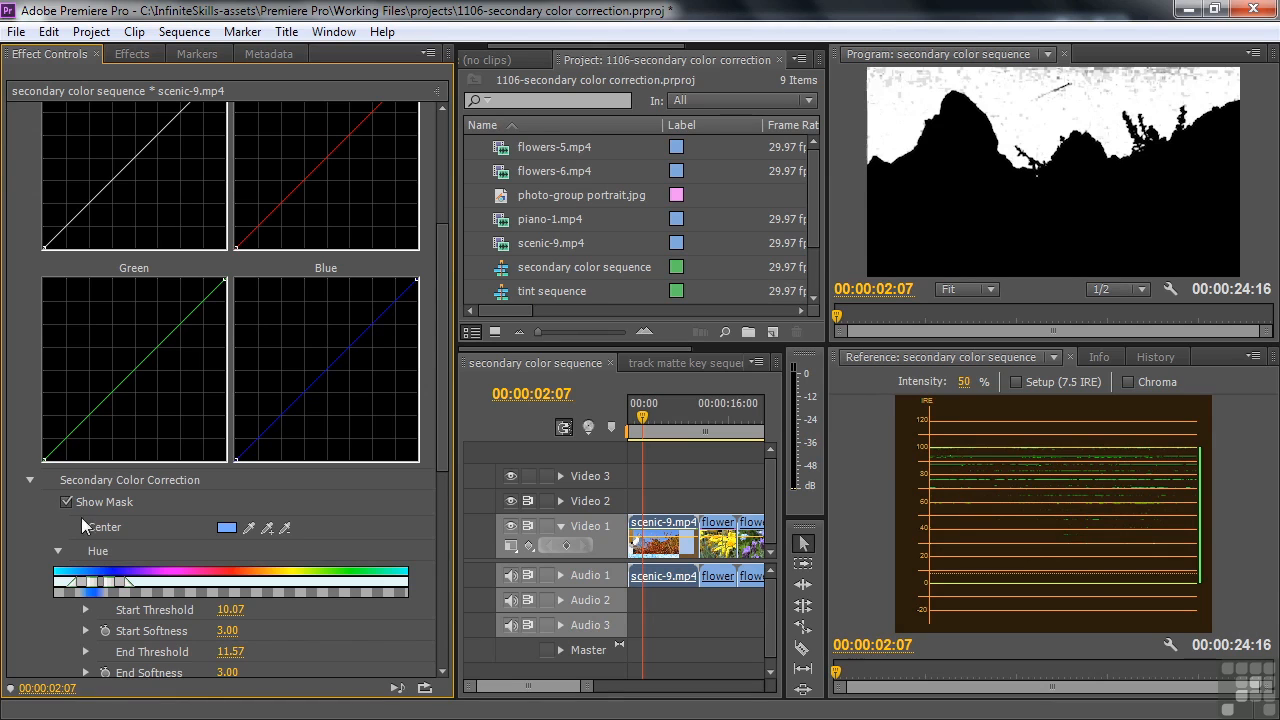
pyautogui.click(60, 501)
pyautogui.click(30, 479)
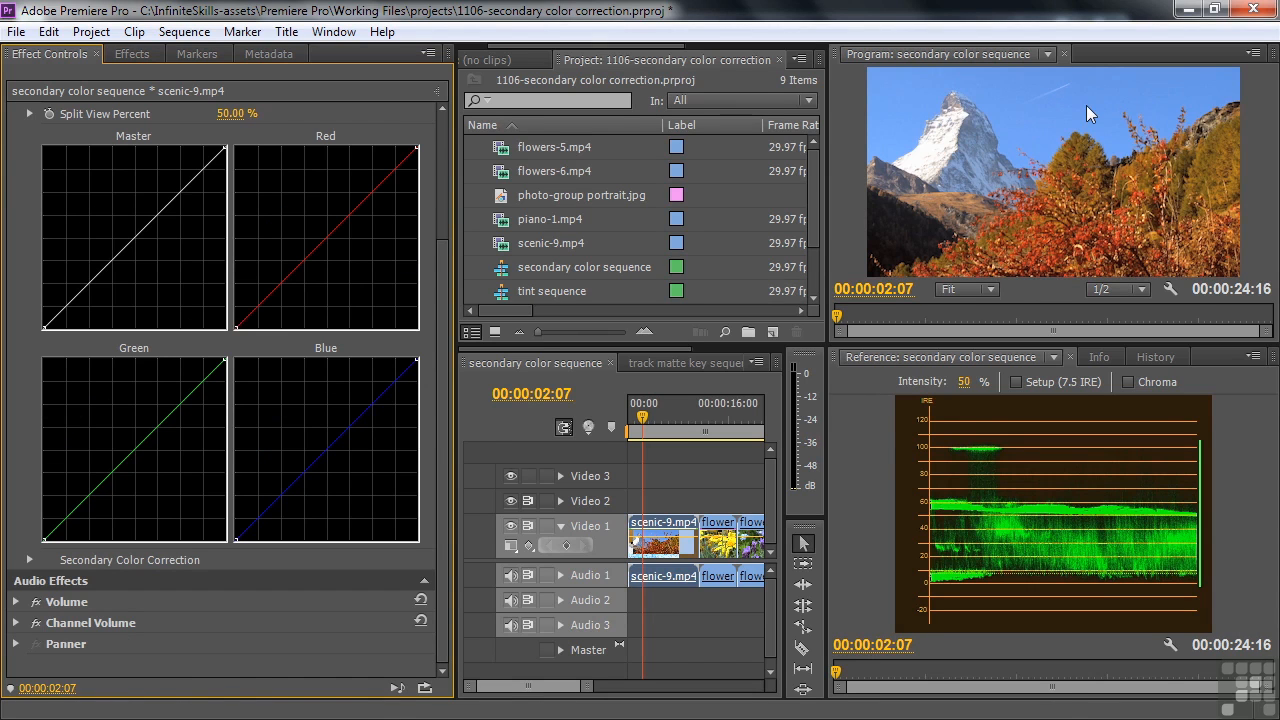
pyautogui.moveTo(222, 152); pyautogui.dragTo(227, 259)
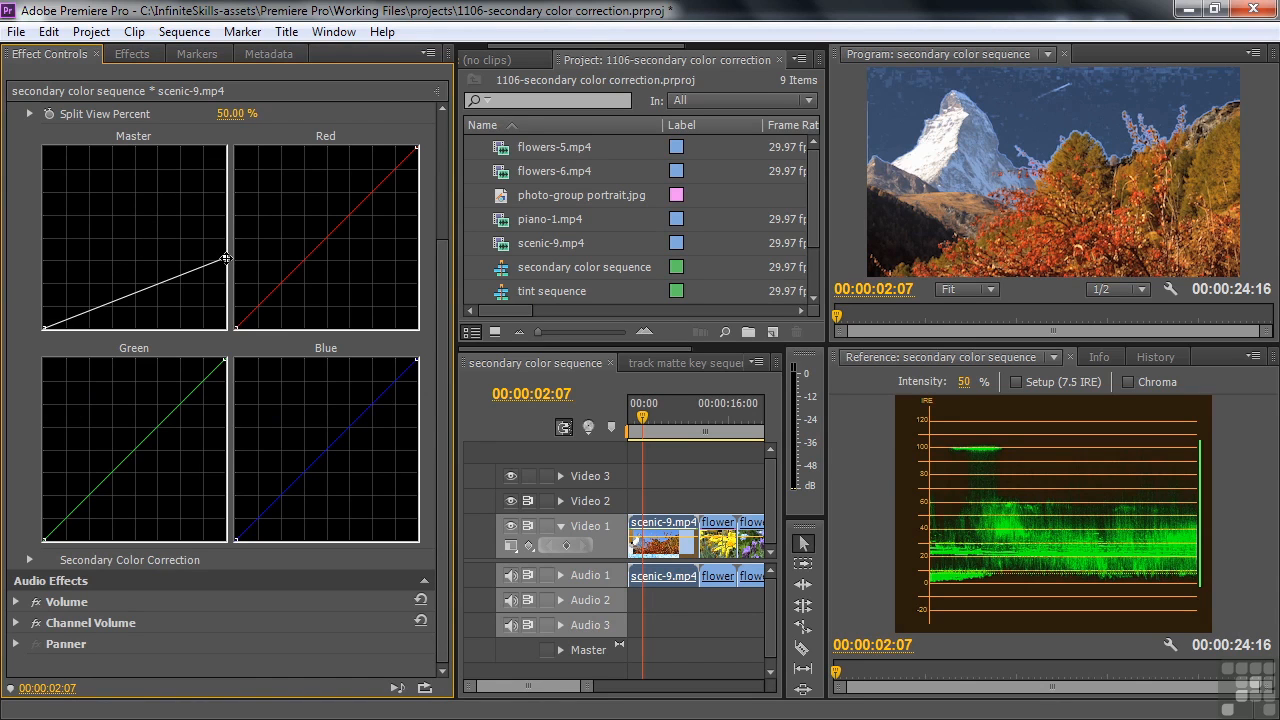
pyautogui.moveTo(226, 259); pyautogui.dragTo(244, 135)
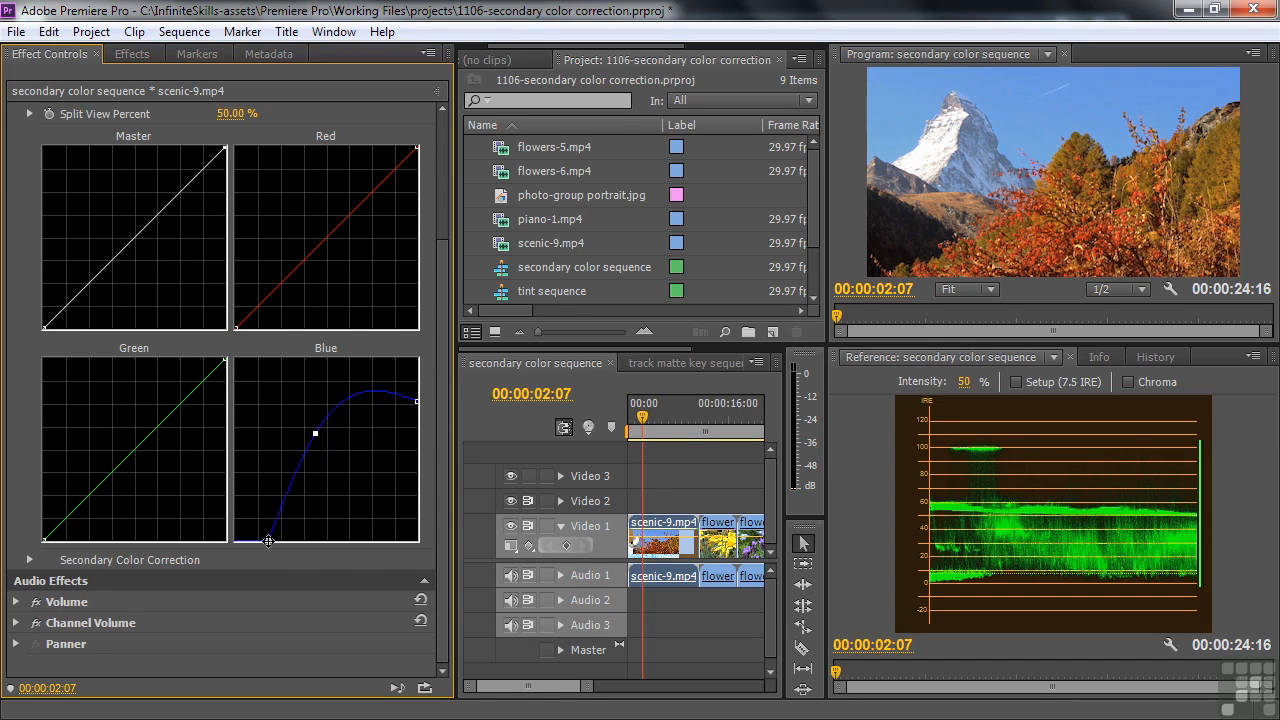
# Step: Raise the Blue curve and pull the midpoints of the Red and Green curves down to deepen the blue of the sky
pyautogui.moveTo(271, 540); pyautogui.dragTo(236, 497)
pyautogui.moveTo(416, 402); pyautogui.dragTo(382, 357)
pyautogui.moveTo(315, 433); pyautogui.dragTo(302, 427)
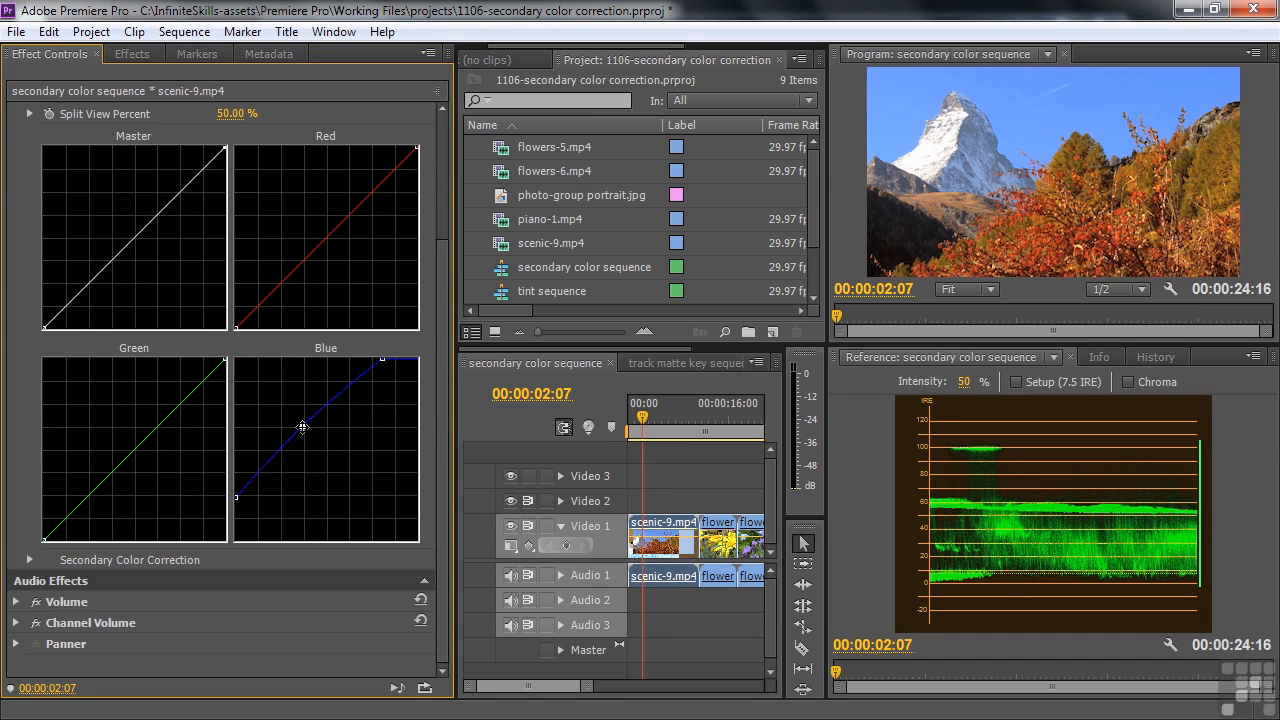
pyautogui.moveTo(324, 241); pyautogui.dragTo(341, 255)
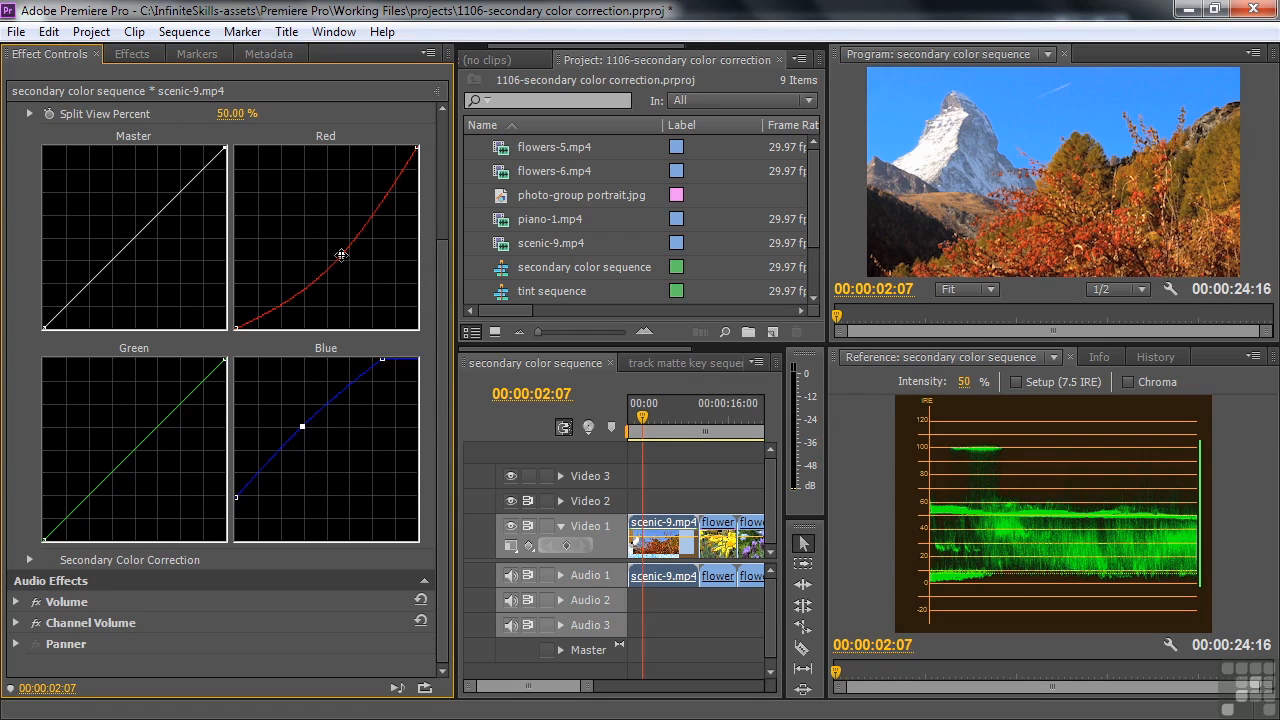
pyautogui.moveTo(338, 256); pyautogui.dragTo(348, 258)
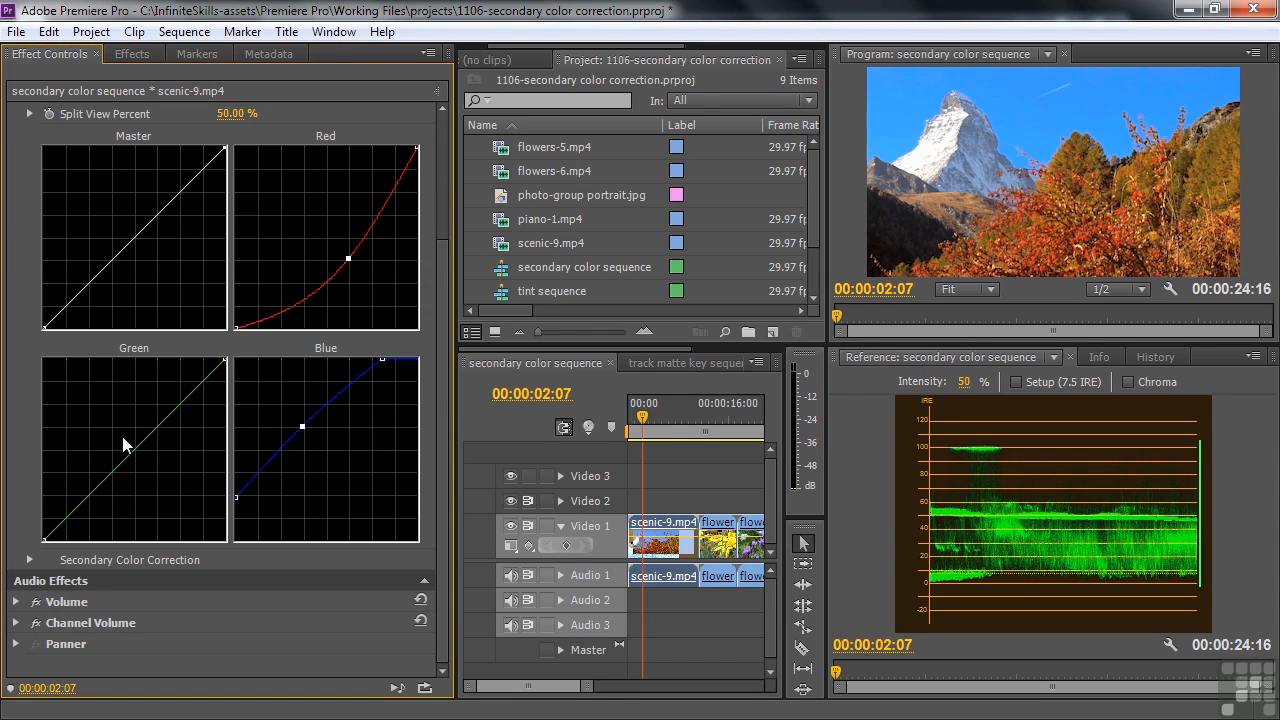
pyautogui.moveTo(134, 448); pyautogui.dragTo(144, 455)
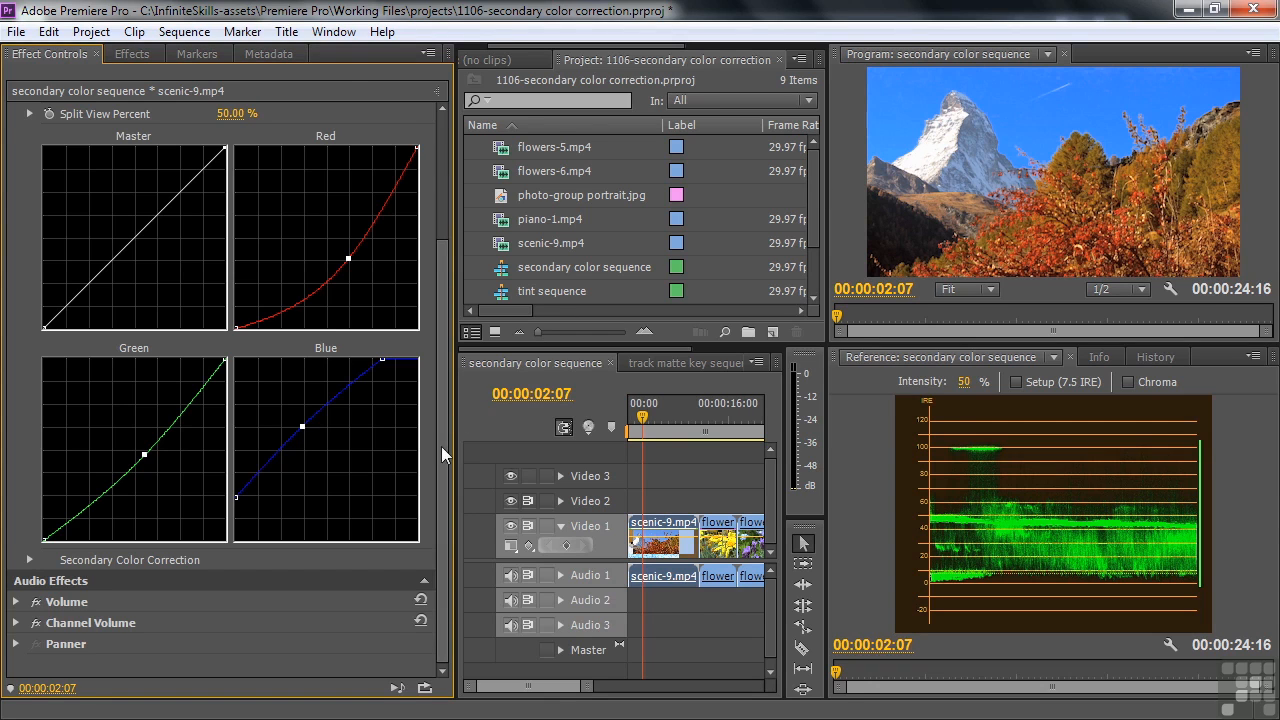
# Step: Replace the RGB Curves effect on the scenic-9.mp4 clip with Three-Way Color Corrector and display its settings
pyautogui.moveTo(441, 446); pyautogui.dragTo(460, 252)
pyautogui.click(54, 195)
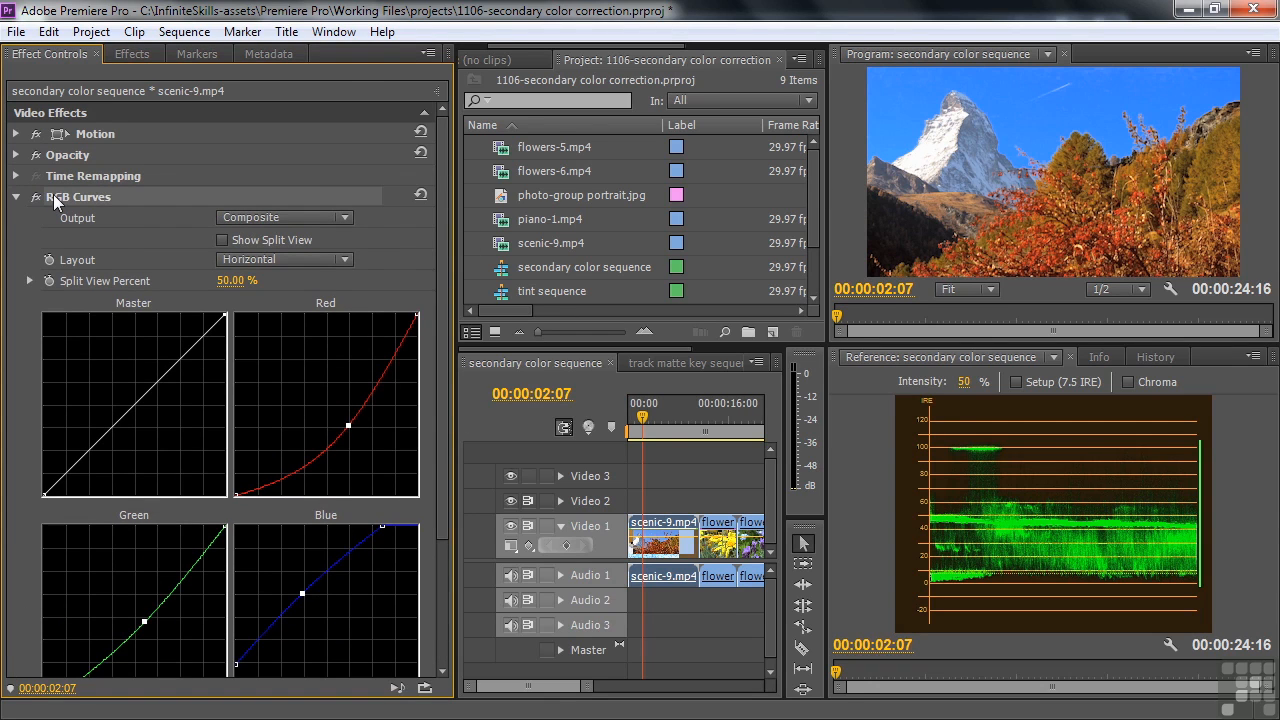
pyautogui.press('Delete')
pyautogui.click(131, 54)
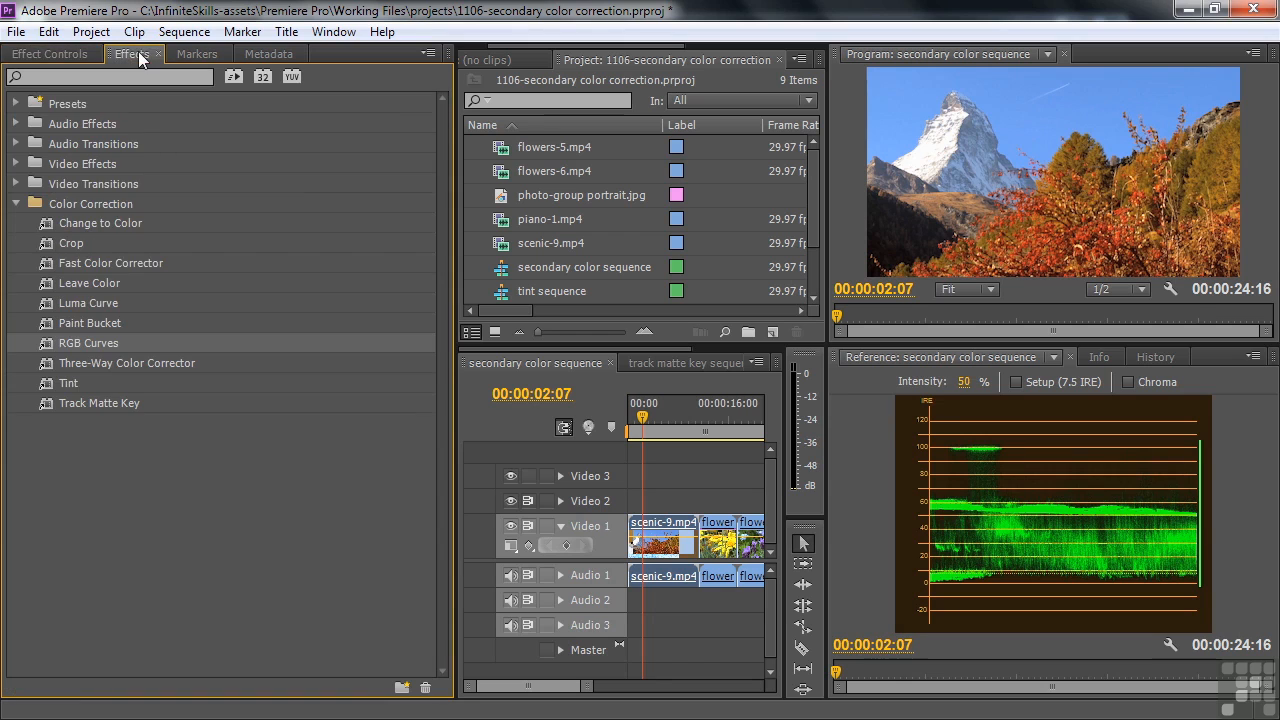
pyautogui.click(49, 362)
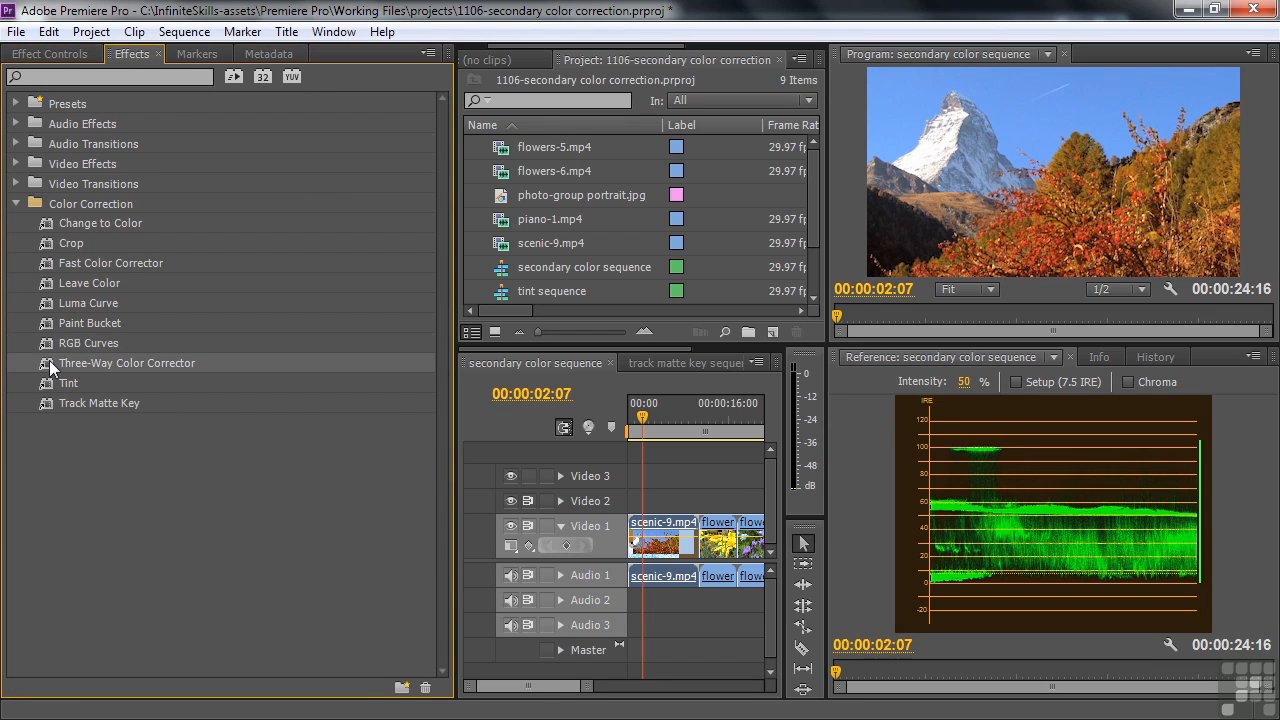
pyautogui.click(57, 52)
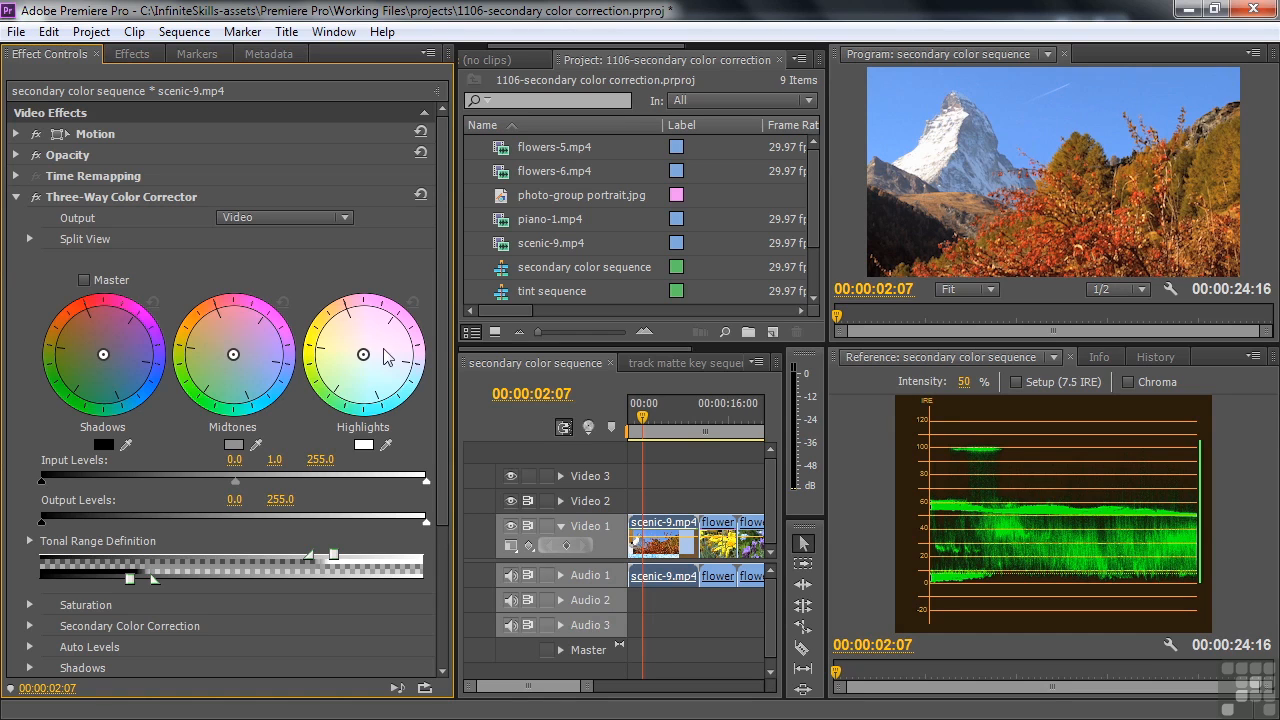
# Step: Set the Shadow Threshold to 93.88 while previewing the tonal range, and shift the Shadows color wheel toward orange-red
pyautogui.moveTo(445, 322); pyautogui.dragTo(445, 366)
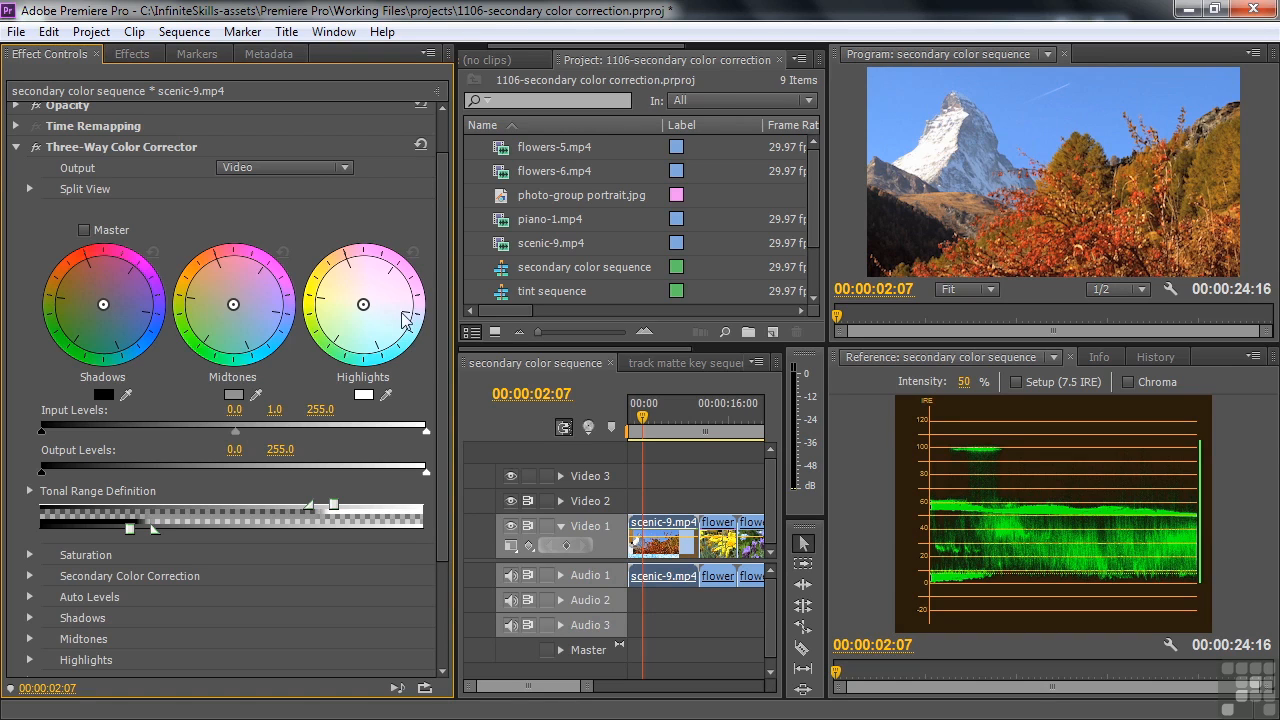
pyautogui.click(31, 491)
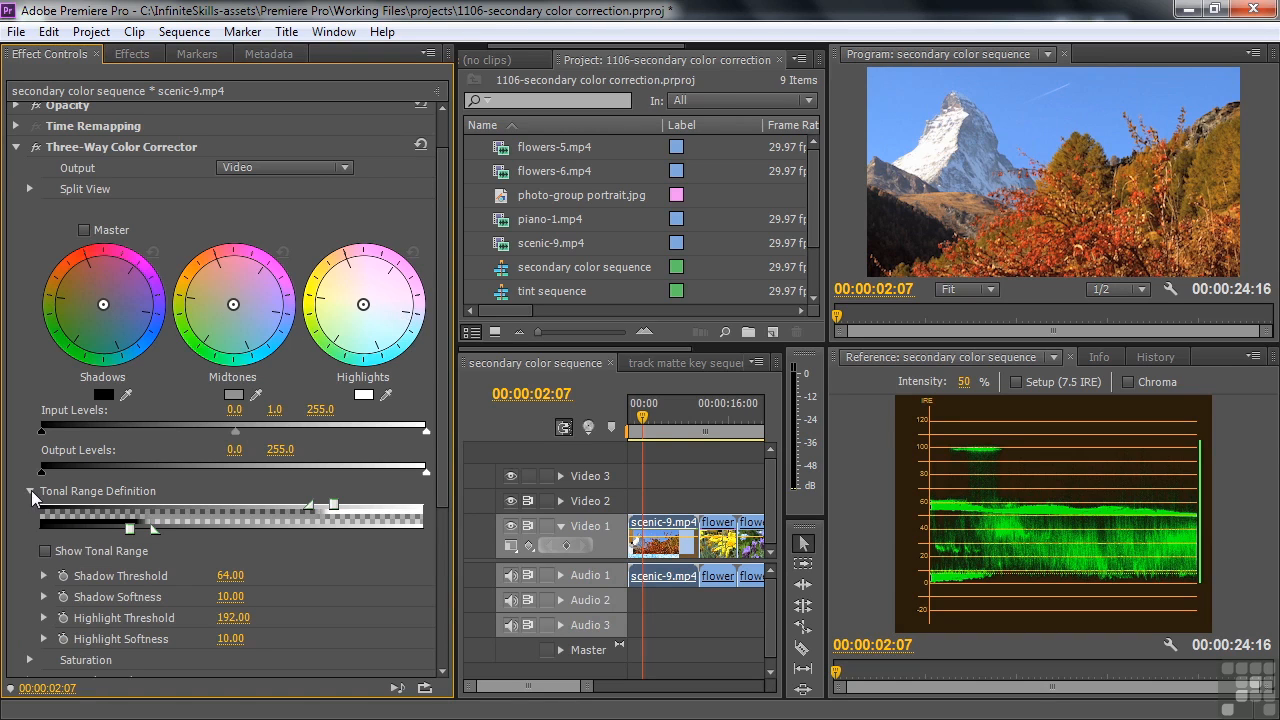
pyautogui.click(45, 551)
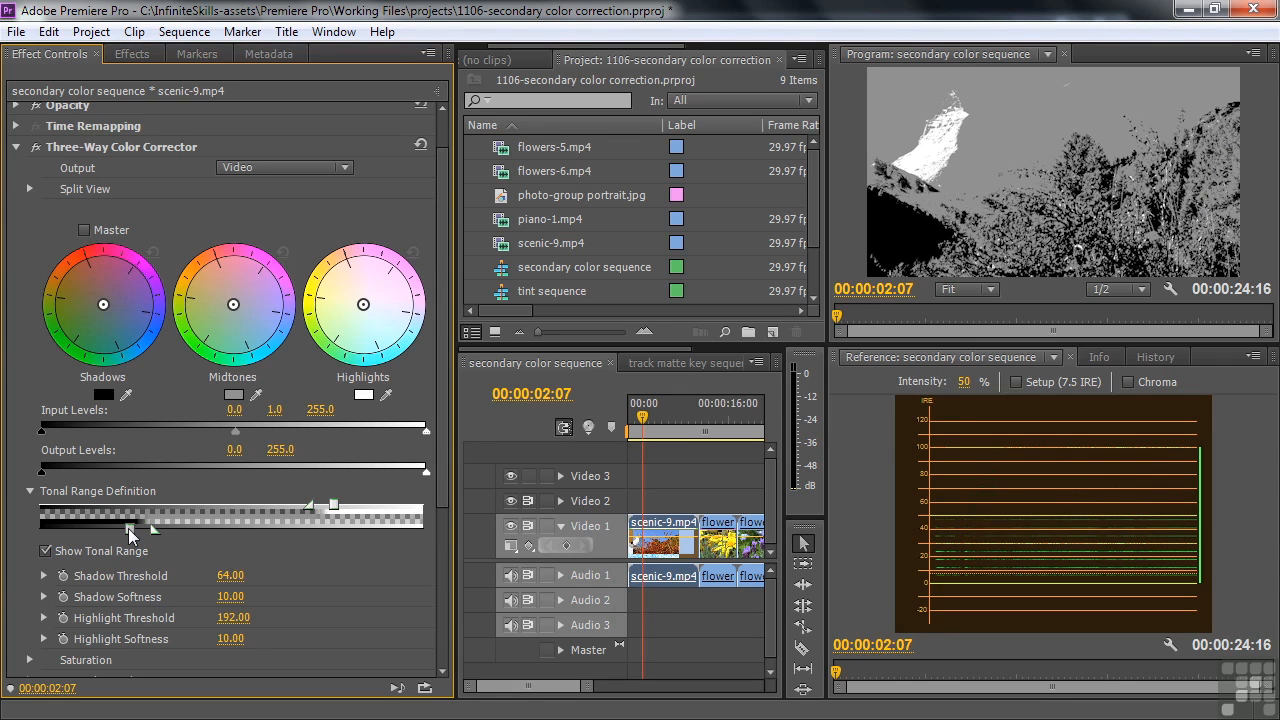
pyautogui.moveTo(130, 531); pyautogui.dragTo(175, 539)
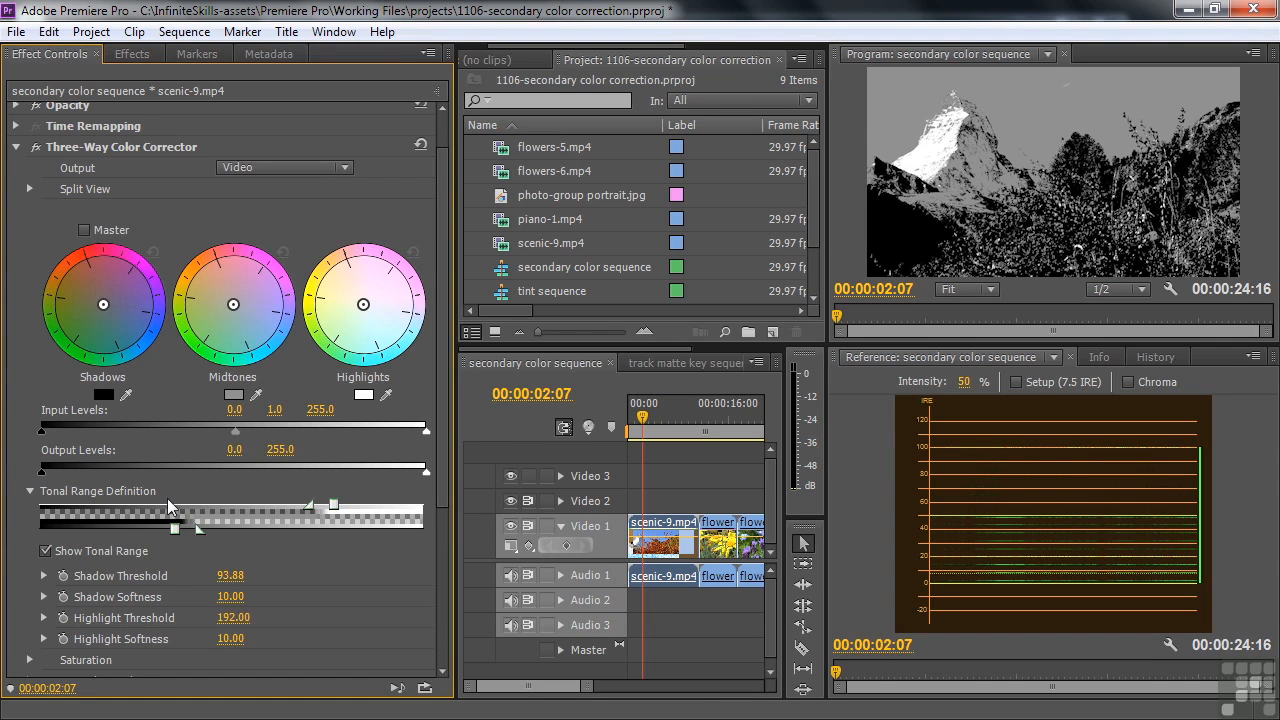
pyautogui.click(45, 549)
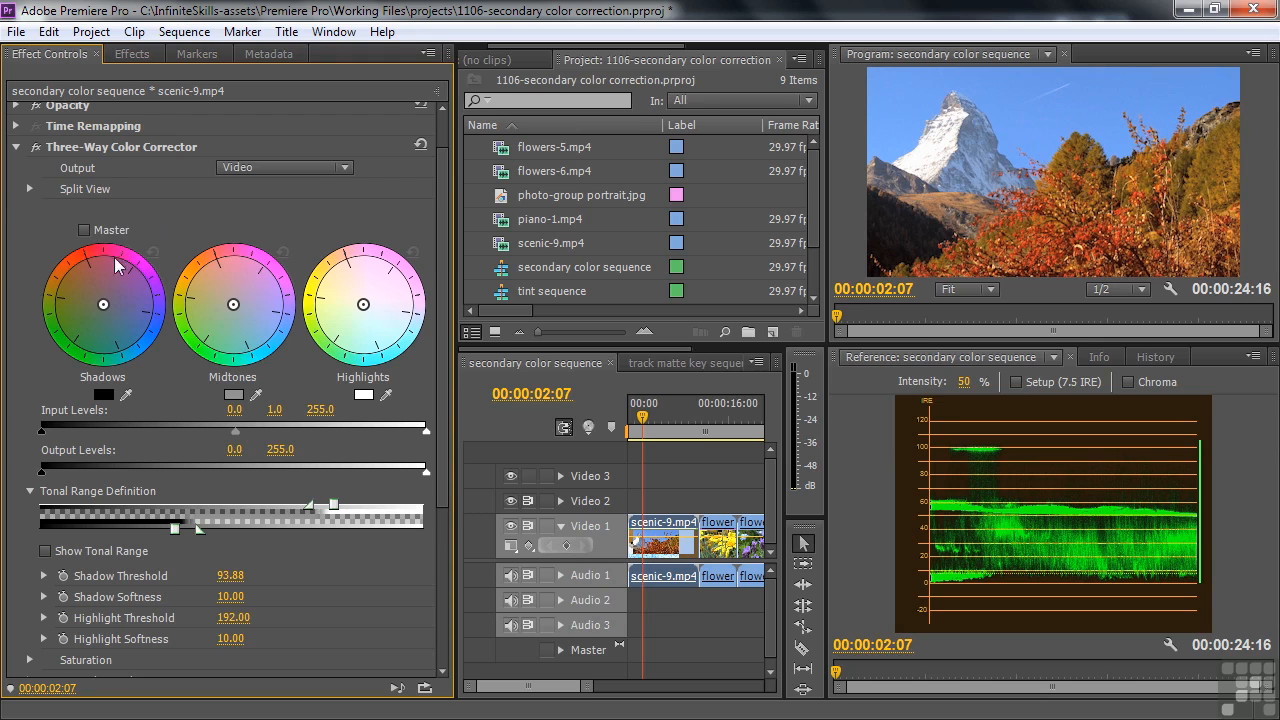
pyautogui.moveTo(103, 301); pyautogui.dragTo(89, 281)
pyautogui.moveTo(89, 277)
pyautogui.mouseDown()
pyautogui.moveTo(133, 352)
pyautogui.moveTo(83, 279)
pyautogui.mouseUp()
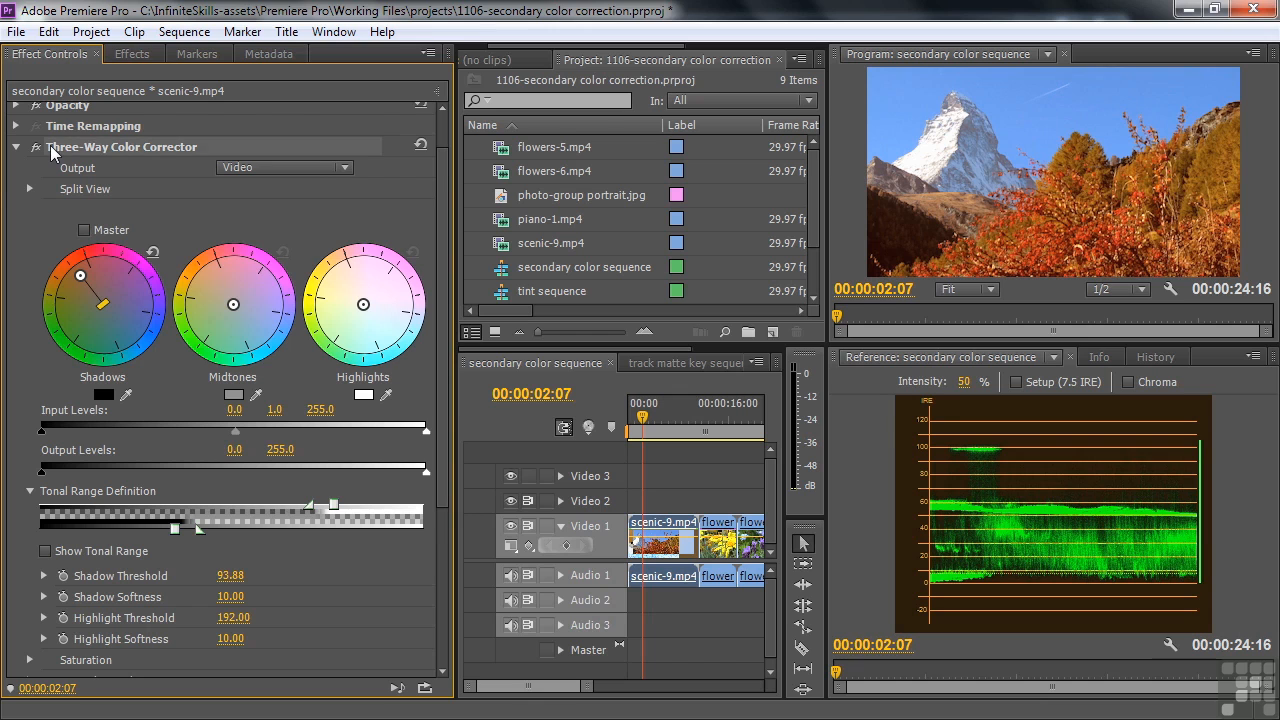
# Step: Remove the Three-Way Color Corrector from scenic-9.mp4, move the playhead to 00:00:14:09 and select the flowers-5.mp4 clip
pyautogui.press('Delete')
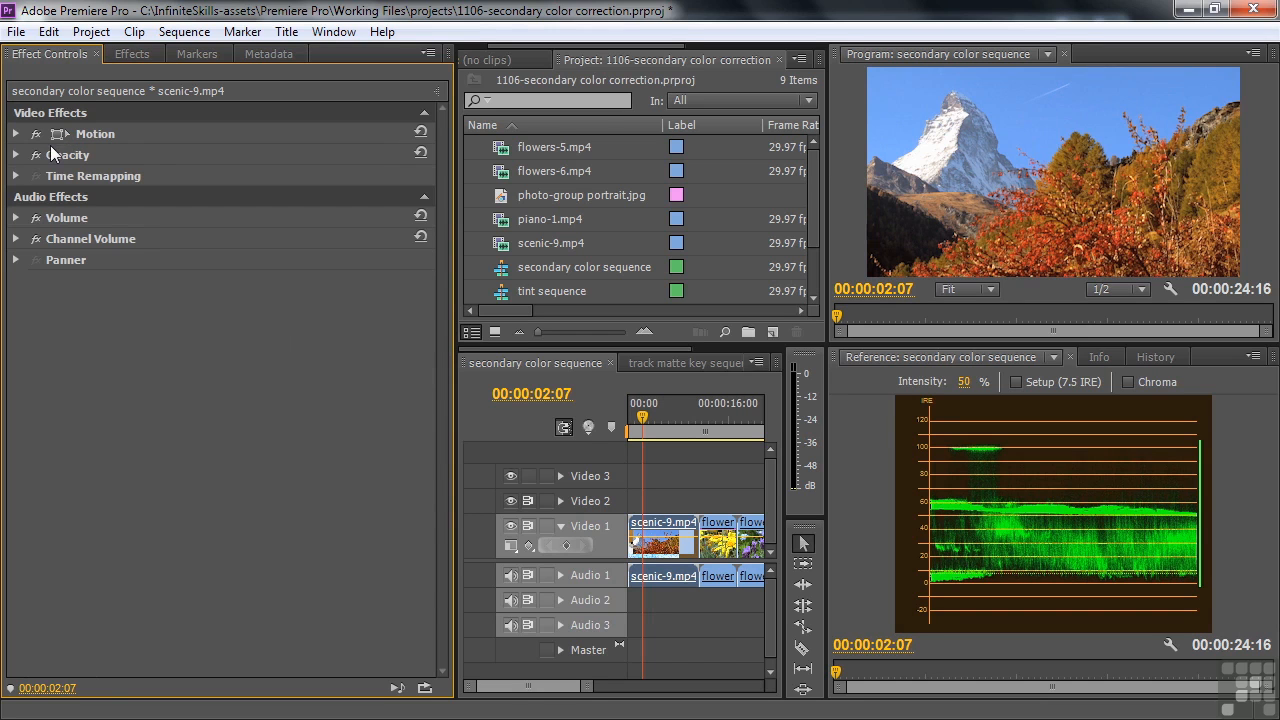
pyautogui.moveTo(644, 418); pyautogui.dragTo(719, 437)
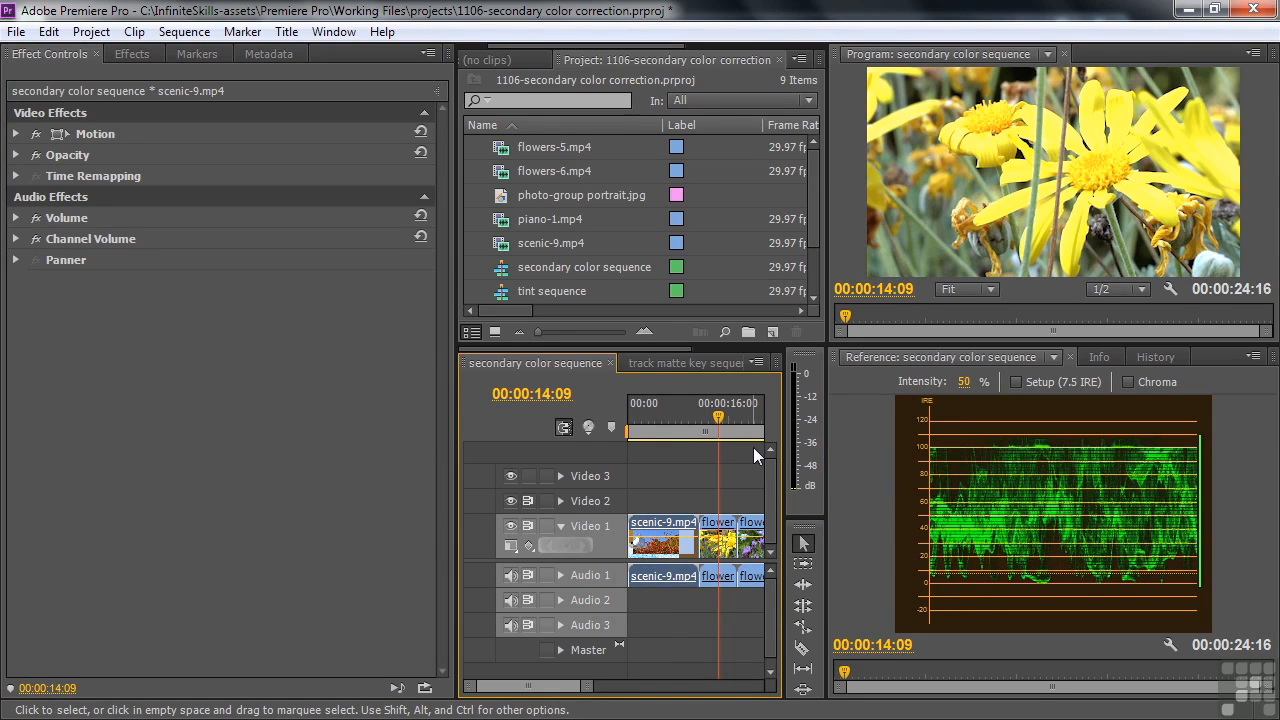
pyautogui.click(712, 525)
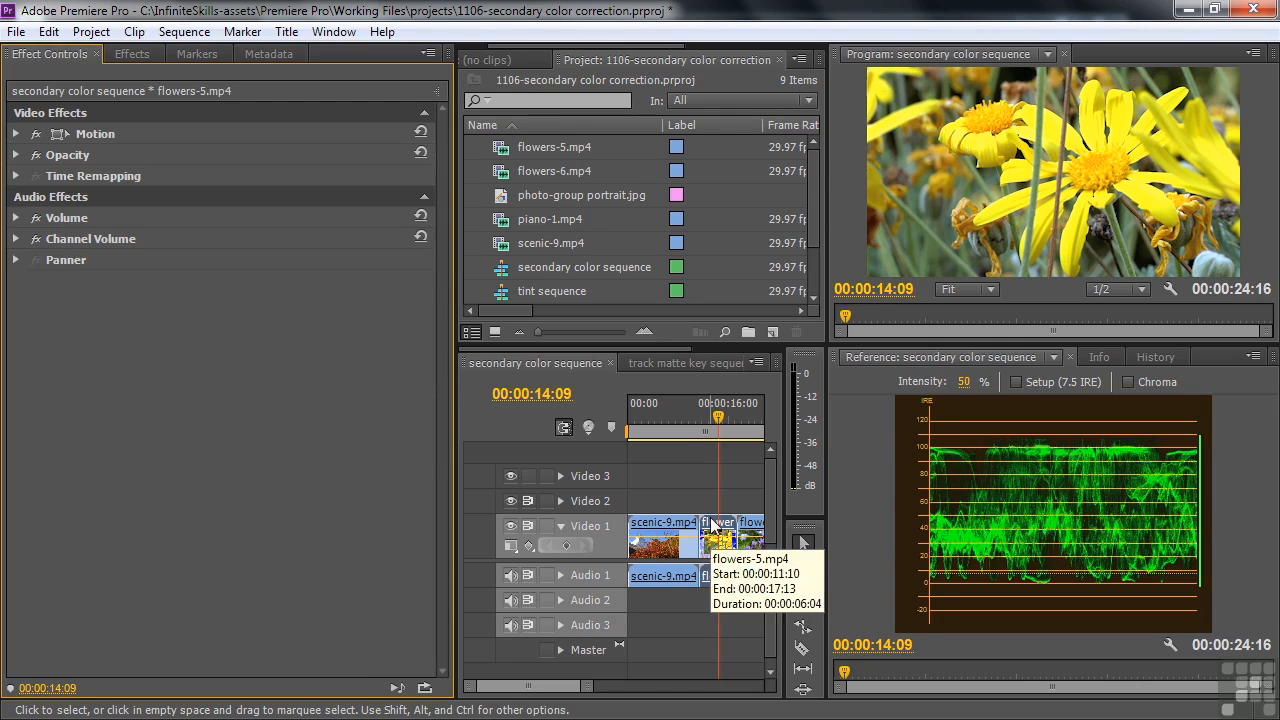
# Step: Apply the Change to Color effect to flowers-5.mp4 and sample a yellow petal as its From color
pyautogui.click(132, 53)
pyautogui.click(44, 224)
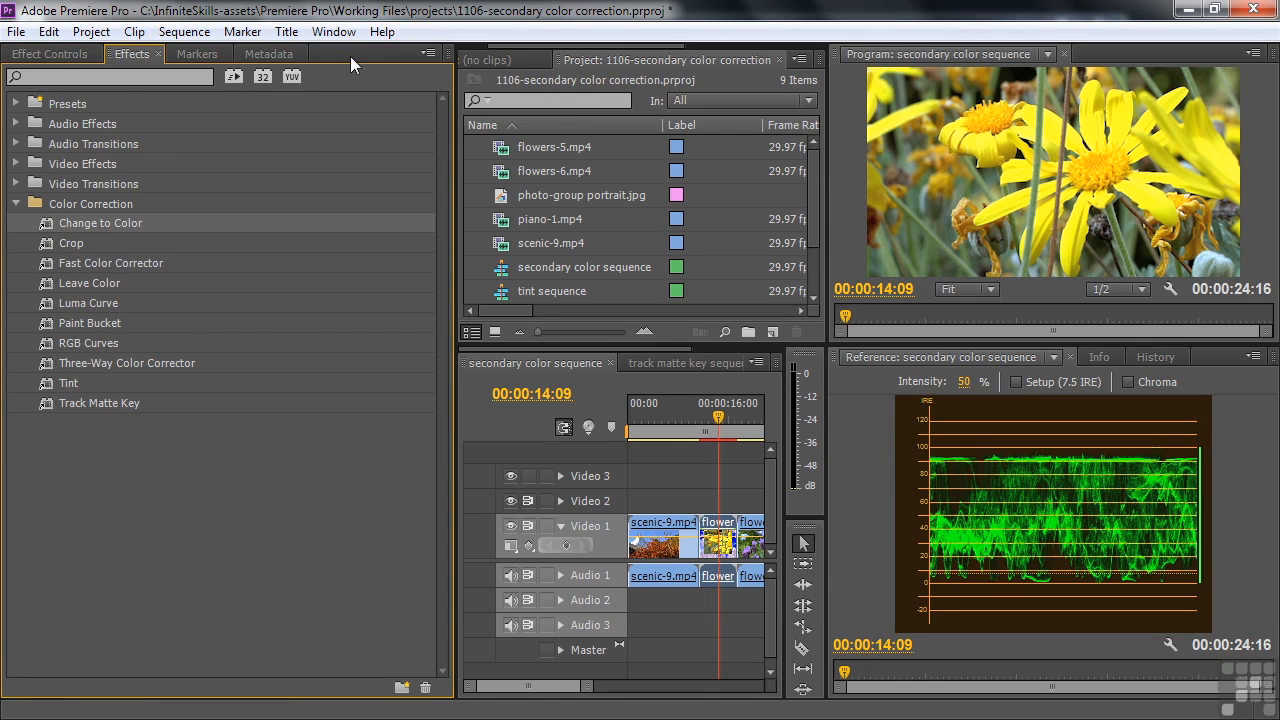
pyautogui.click(61, 54)
pyautogui.click(249, 218)
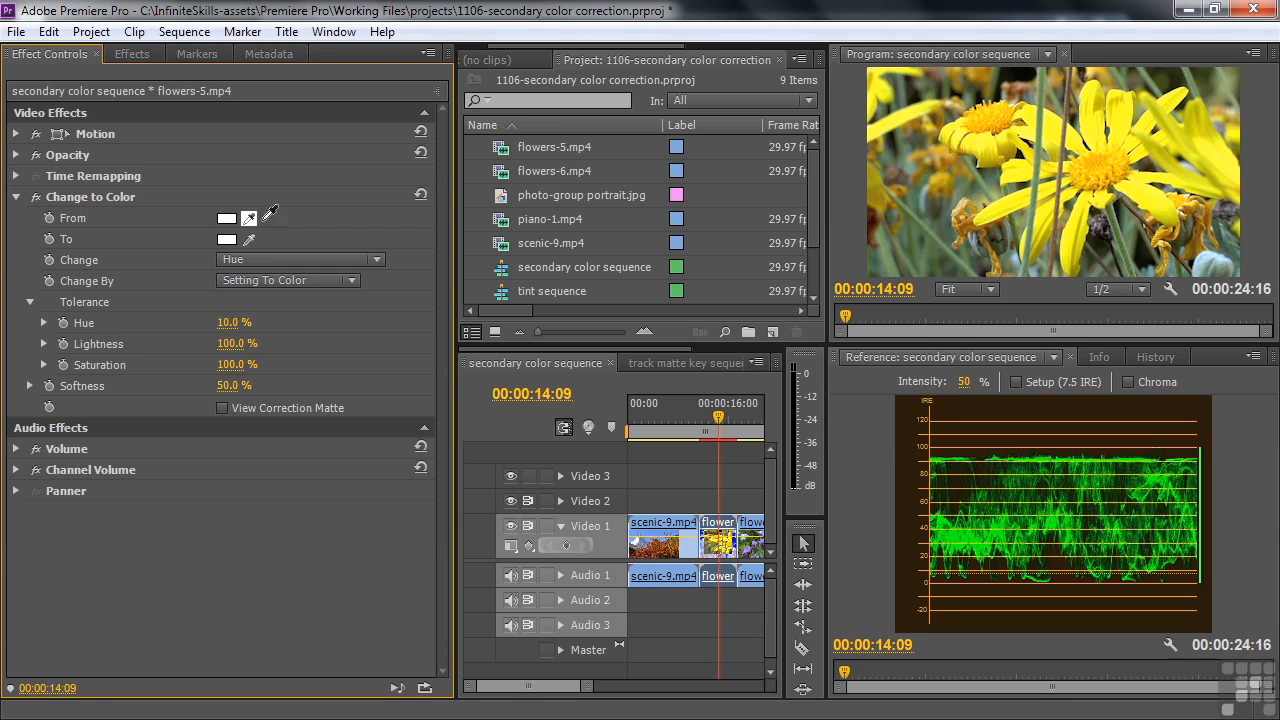
pyautogui.click(1099, 133)
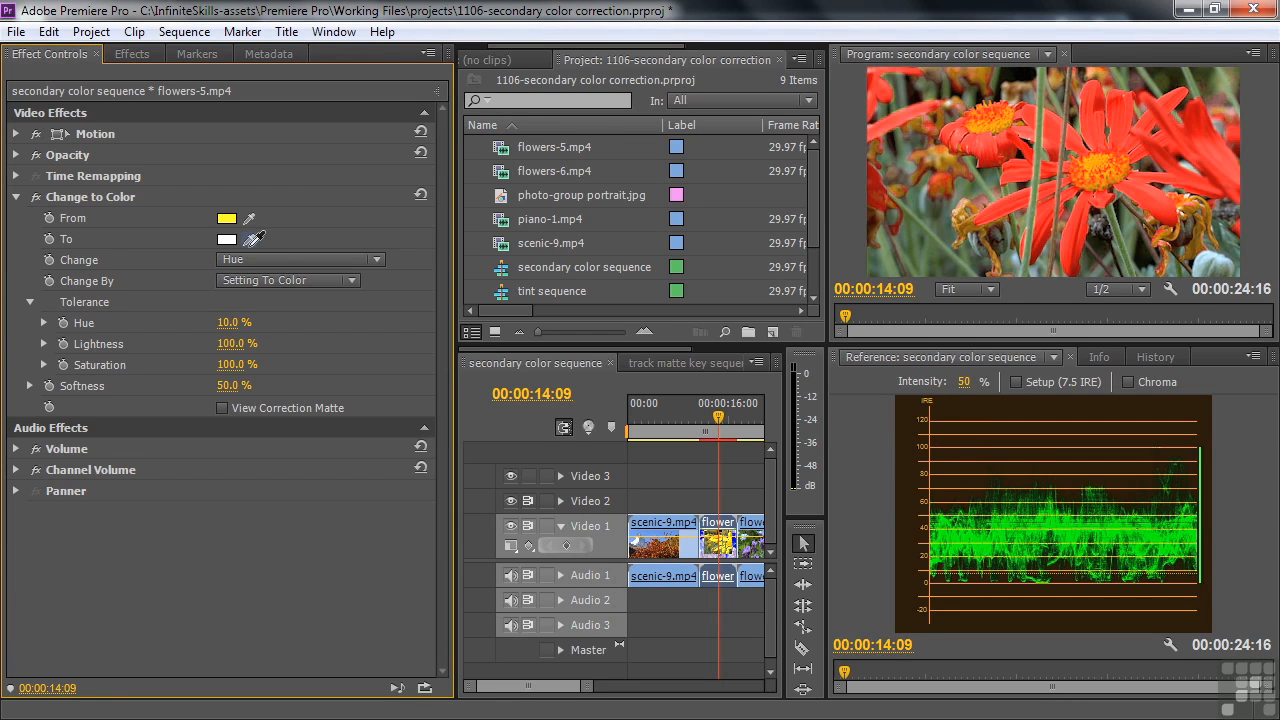
# Step: Set the Change to Color effect's To color on flowers-5.mp4 to blue, hex 1224A7
pyautogui.click(227, 240)
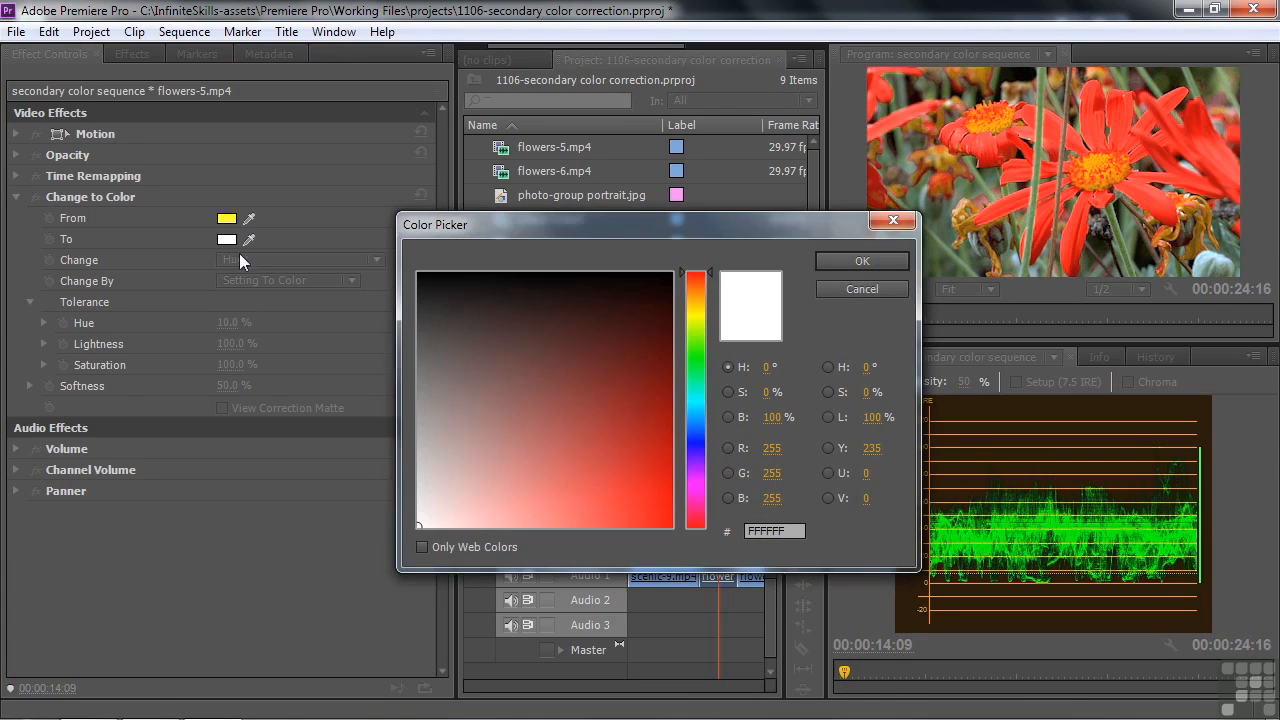
pyautogui.click(694, 437)
pyautogui.click(644, 440)
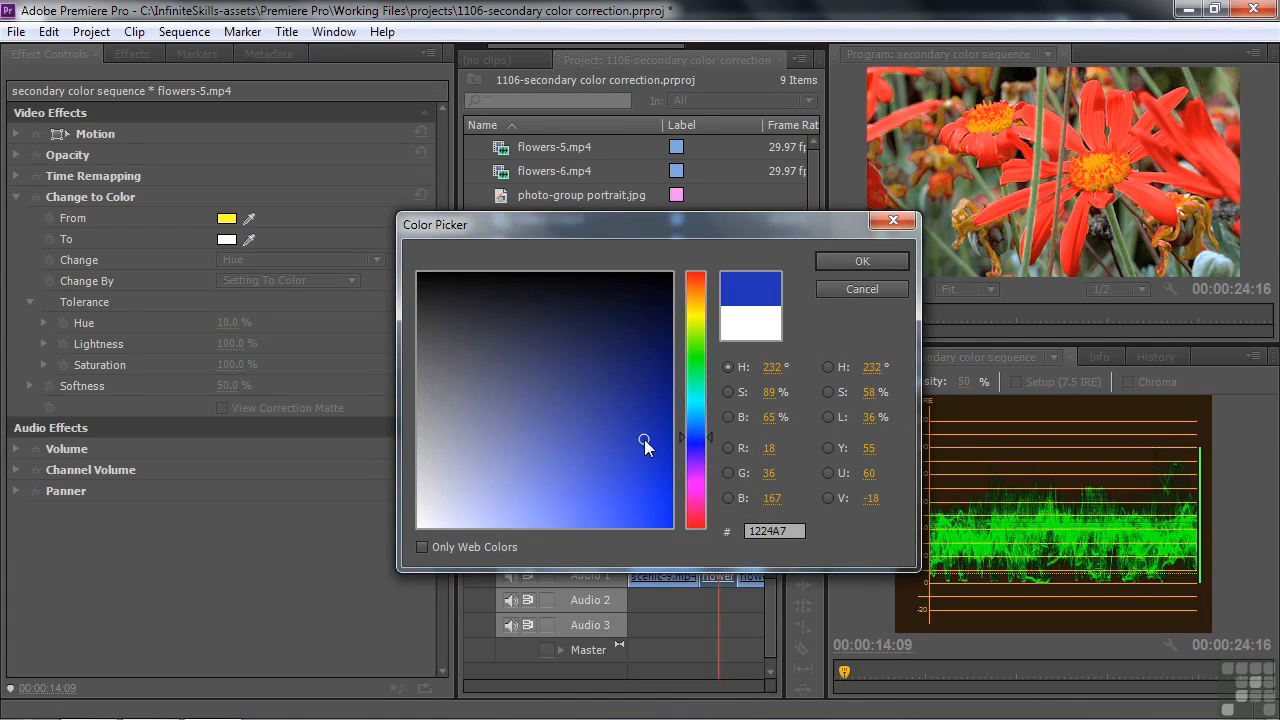
pyautogui.click(862, 261)
# Step: Make Change to Color alter Hue & Saturation on flowers-5.mp4, and increase its Softness
pyautogui.click(377, 260)
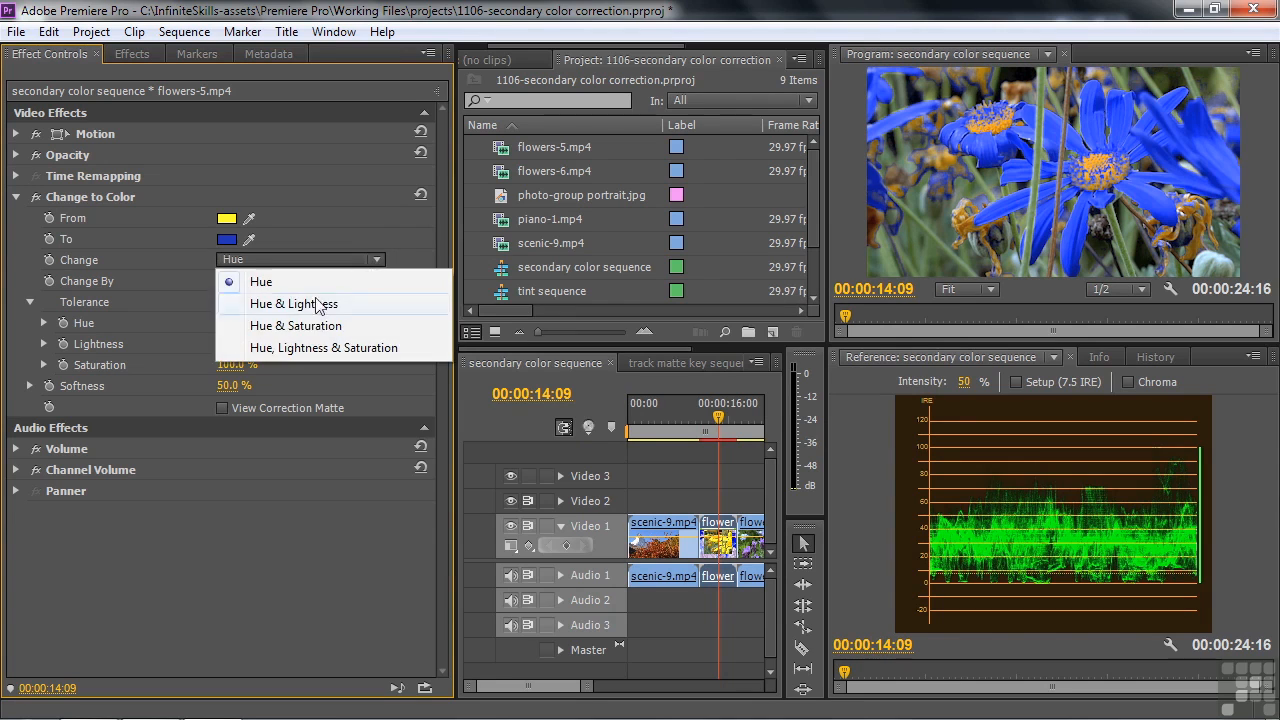
pyautogui.click(303, 322)
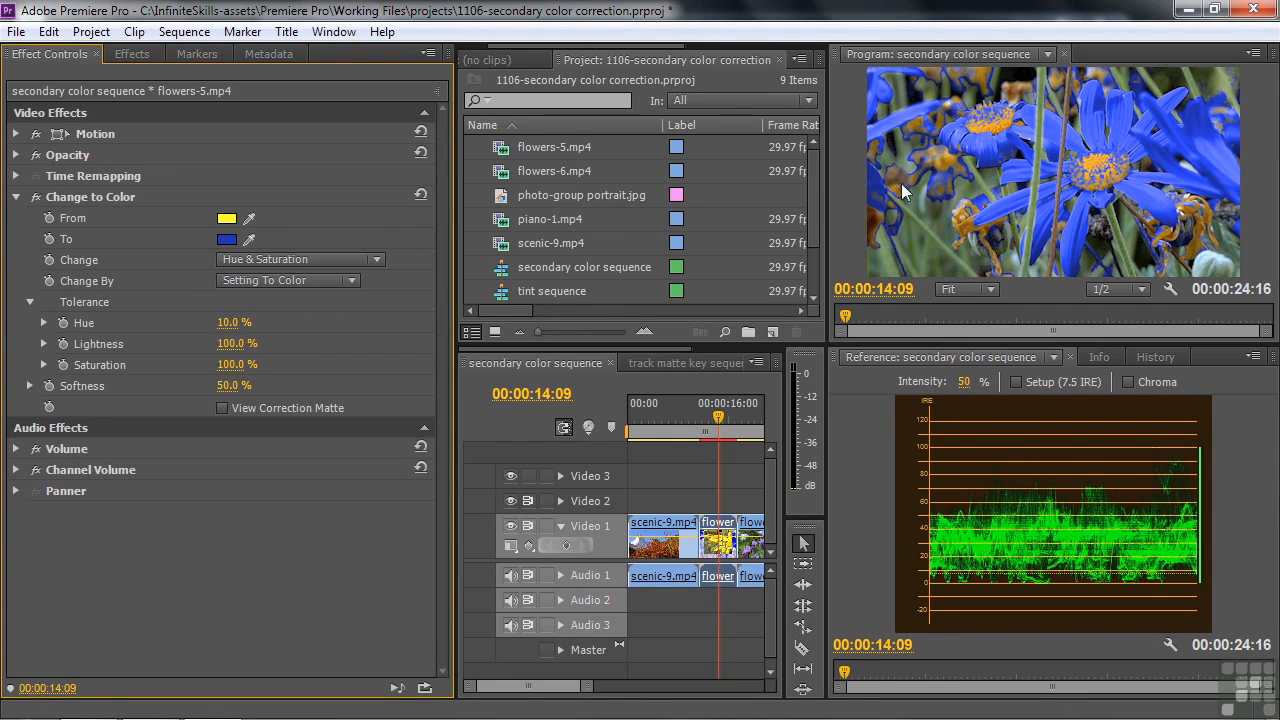
pyautogui.click(29, 386)
pyautogui.moveTo(222, 423); pyautogui.dragTo(331, 423)
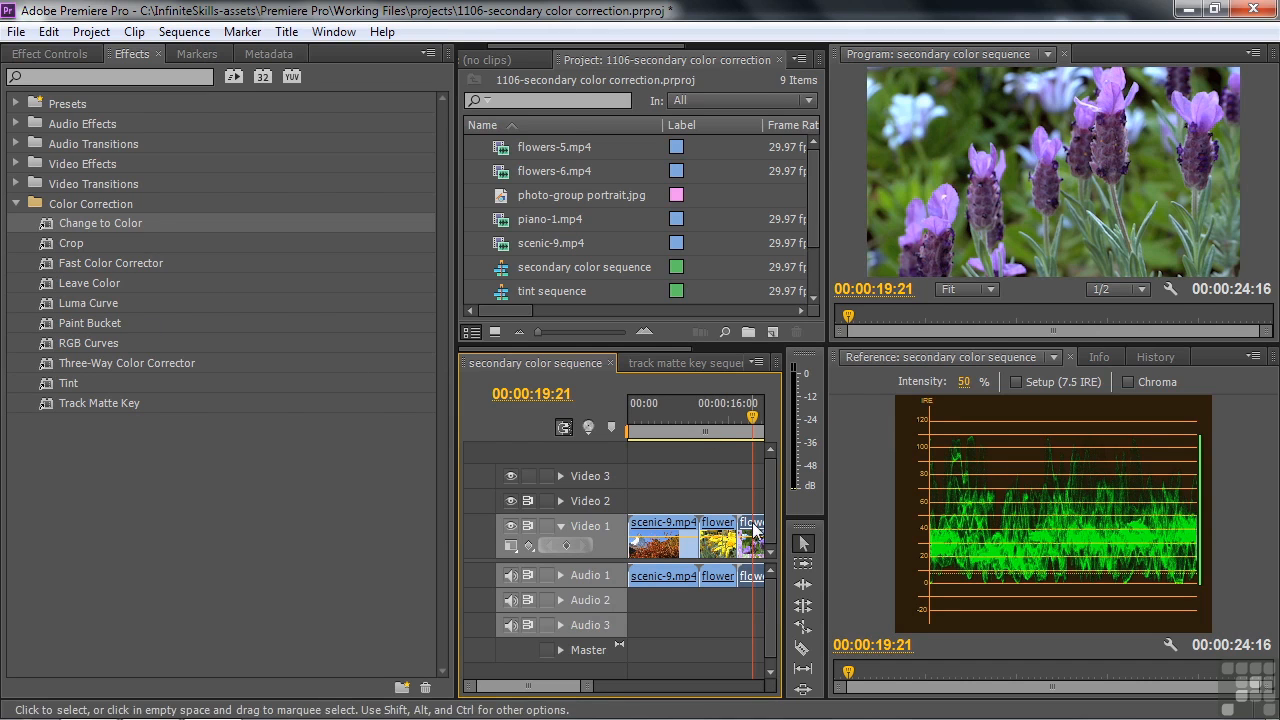
# Step: Apply the Leave Color effect to flowers-6.mp4 and sample a purple lavender petal as the Color To Leave
pyautogui.click(53, 281)
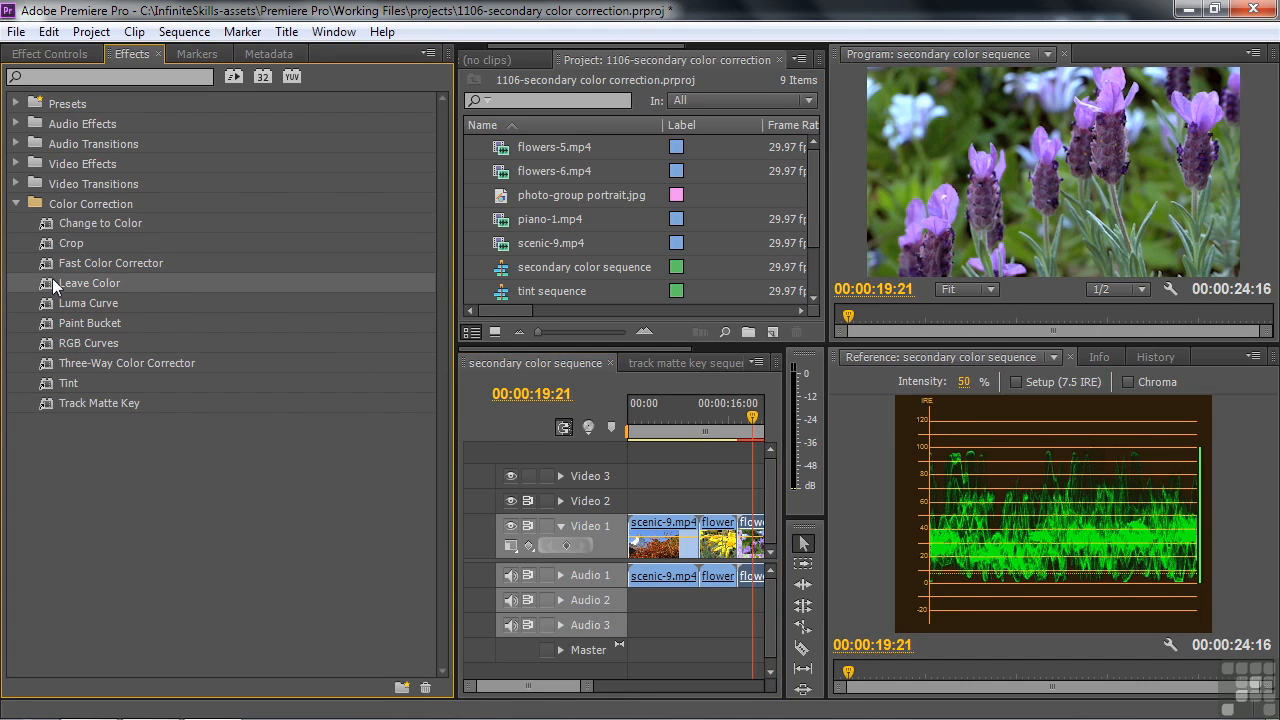
pyautogui.click(42, 52)
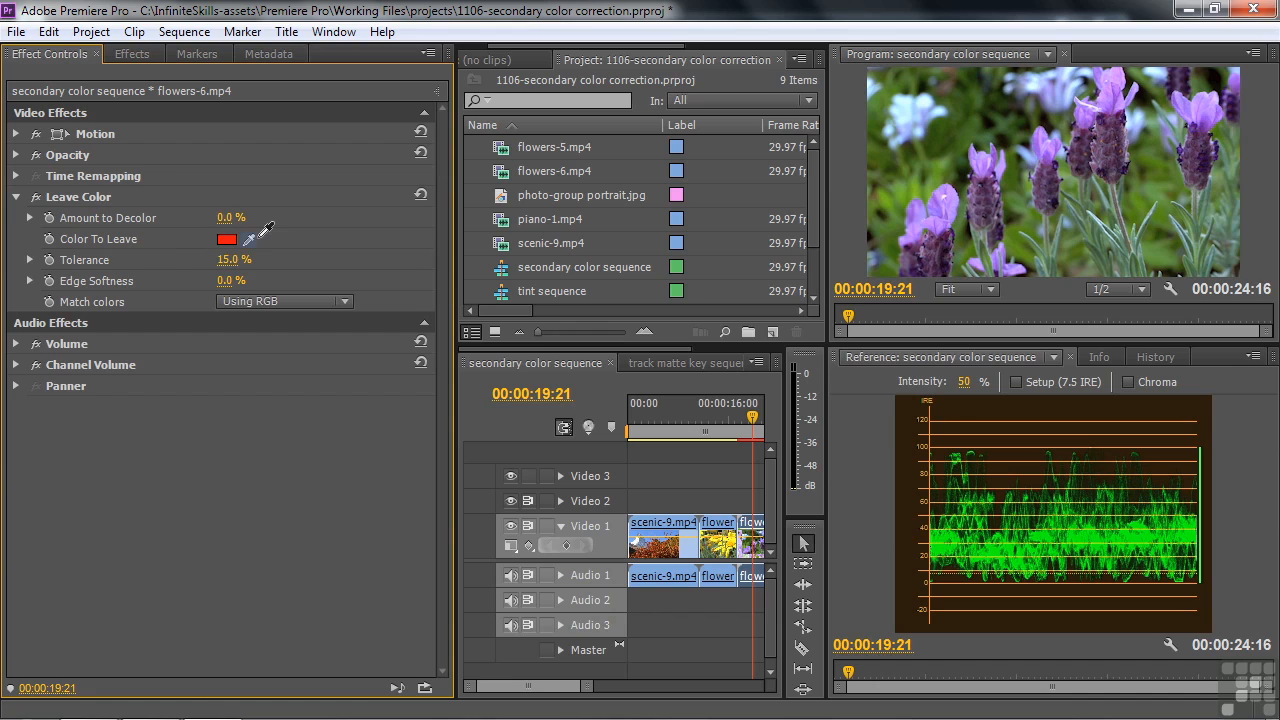
pyautogui.moveTo(249, 239); pyautogui.dragTo(1110, 112)
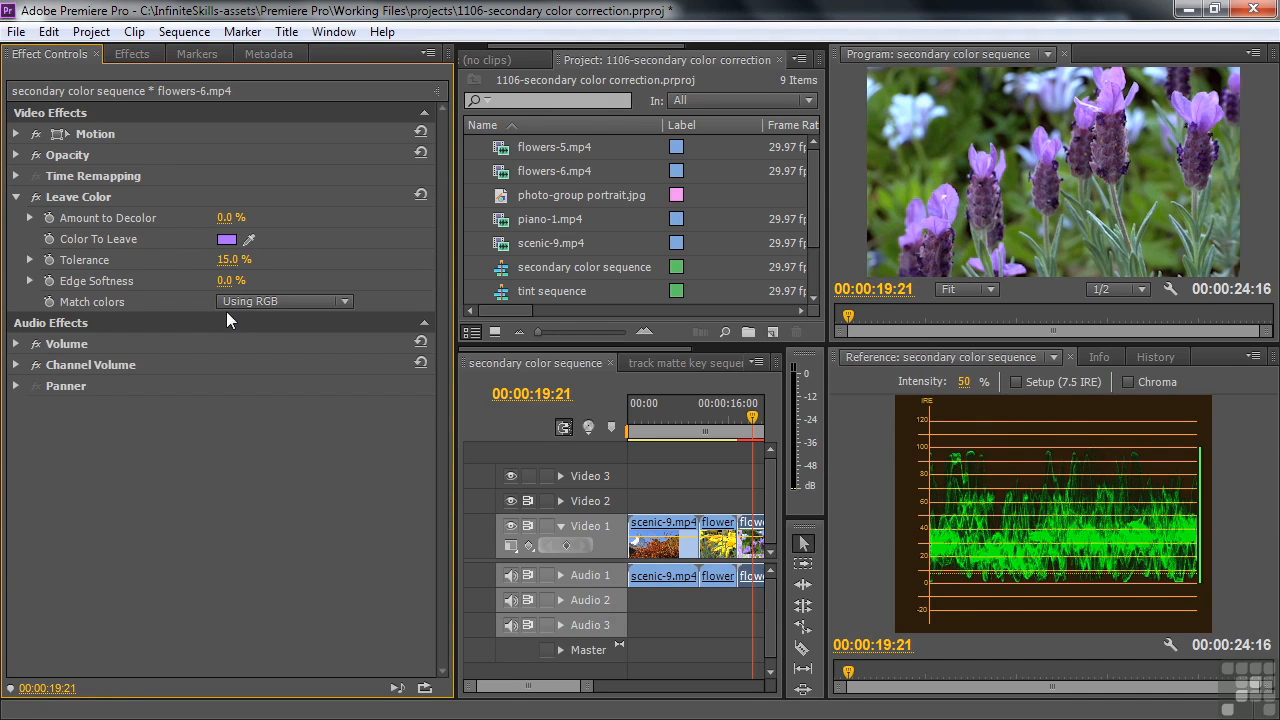
# Step: Set Leave Color's Amount to Decolor to 87.6 % and match colors Using Hue
pyautogui.click(30, 217)
pyautogui.moveTo(33, 255); pyautogui.dragTo(359, 260)
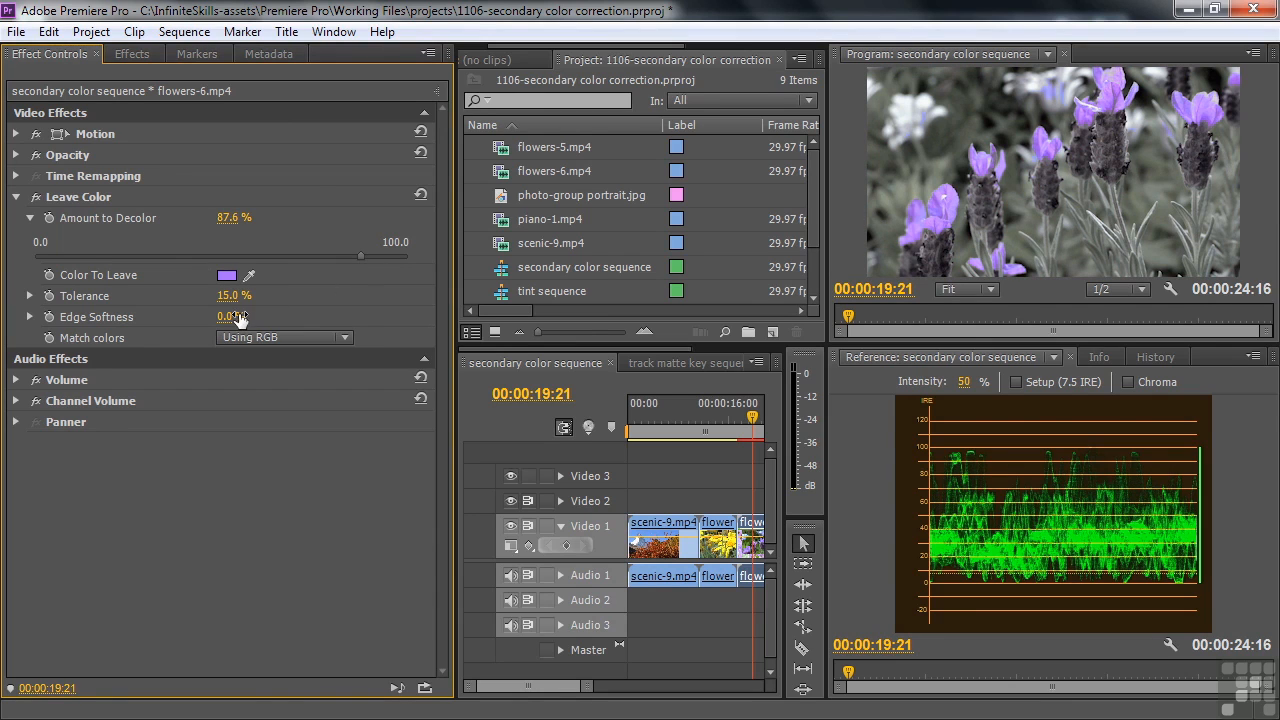
pyautogui.click(338, 337)
pyautogui.click(310, 382)
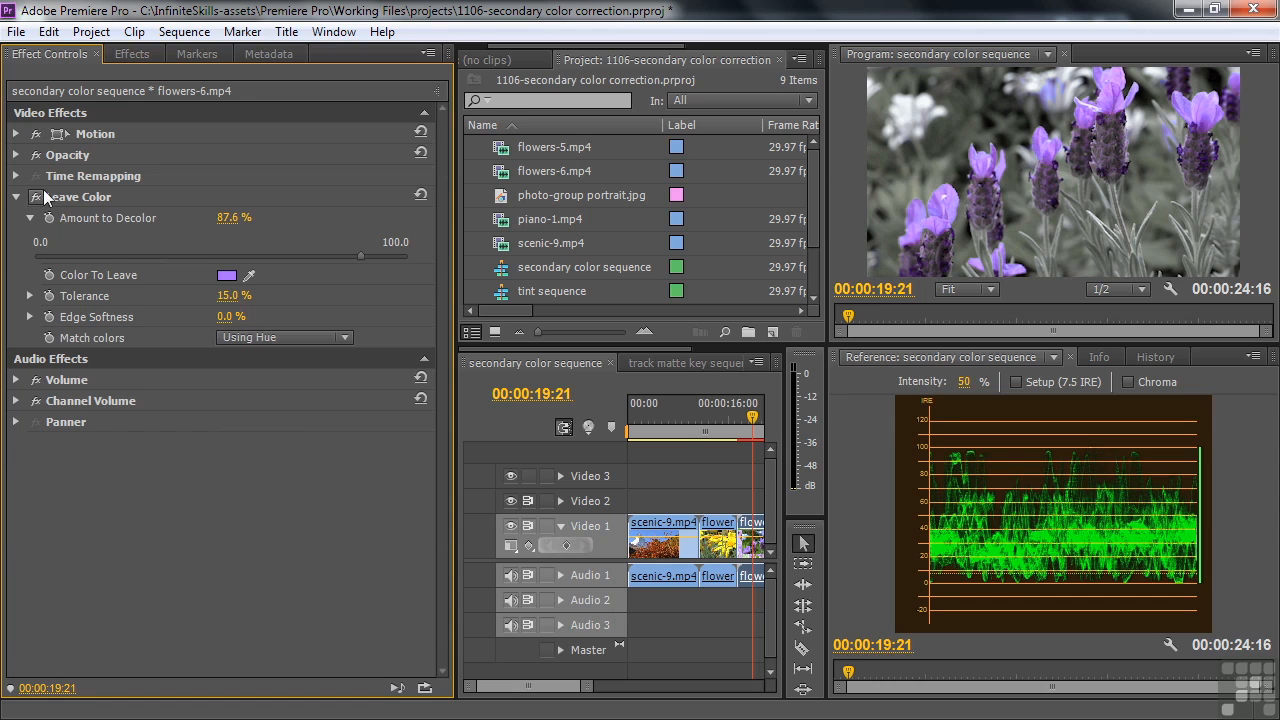
# Step: Add the Change to Color effect to flowers-6.mp4 and sample a purple petal as its From color
pyautogui.click(131, 54)
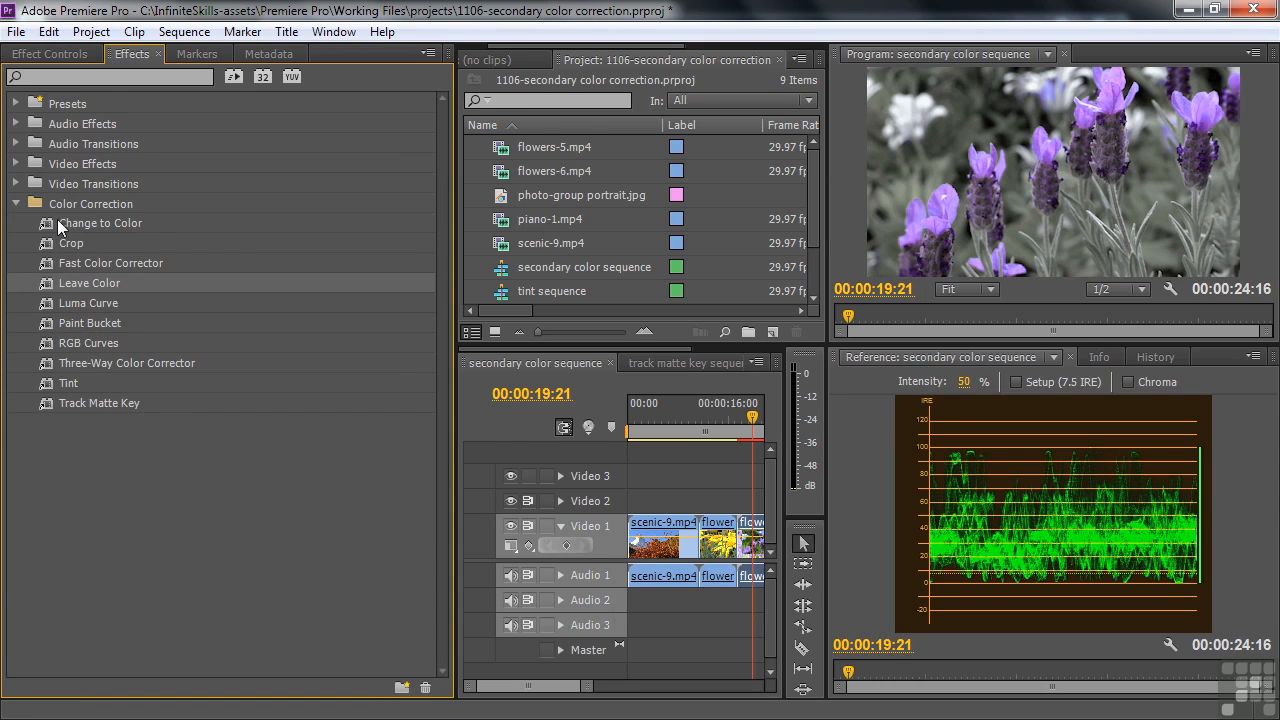
pyautogui.doubleClick(58, 221)
pyautogui.click(59, 51)
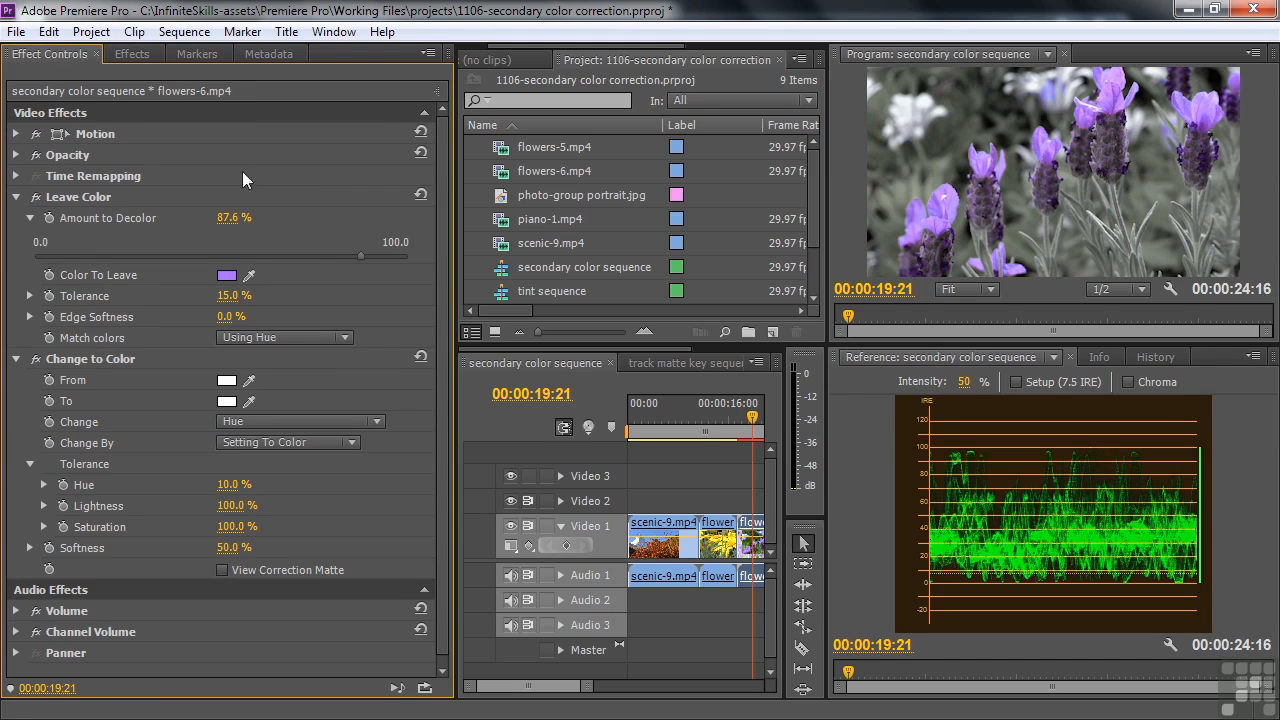
pyautogui.click(17, 199)
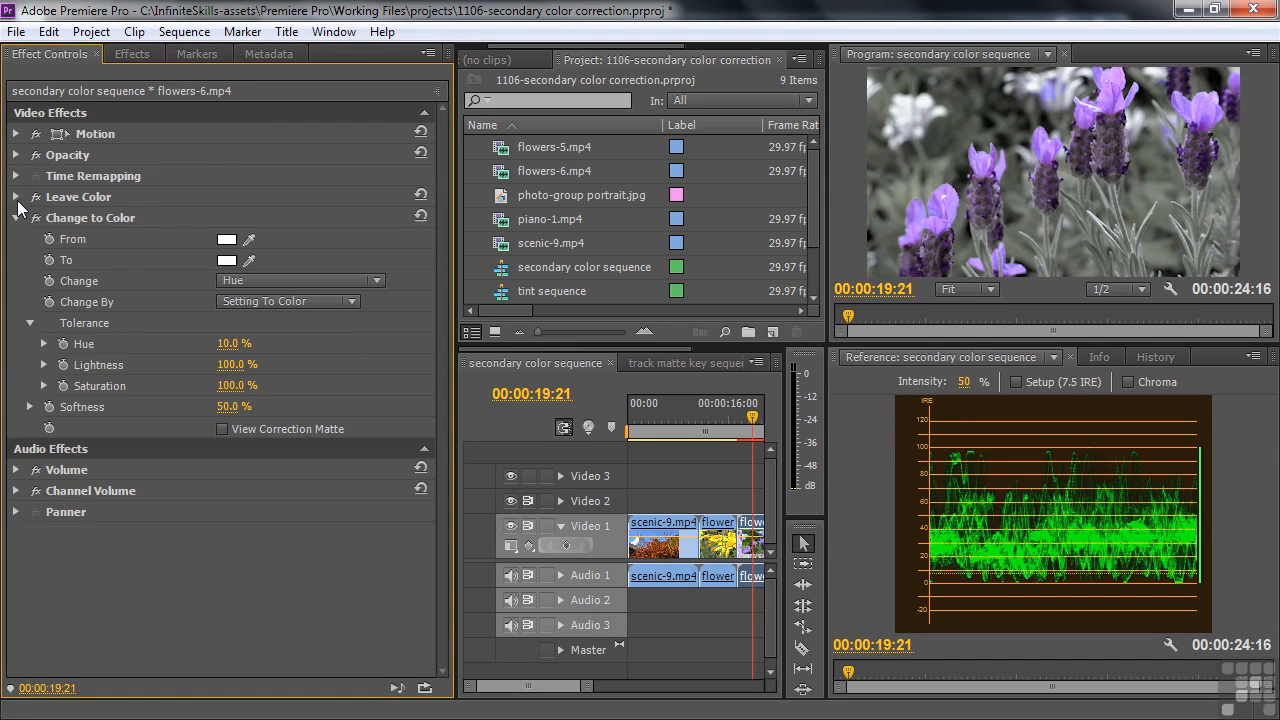
pyautogui.moveTo(250, 238); pyautogui.dragTo(987, 163)
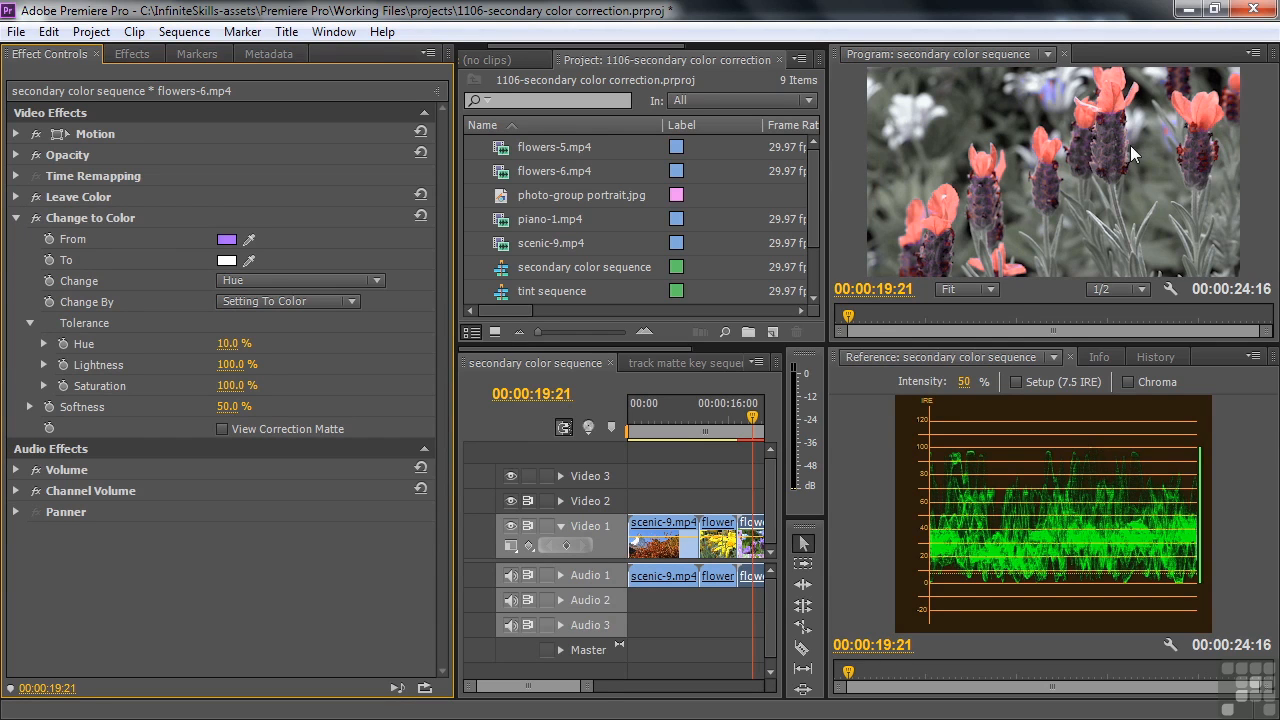
# Step: Try Change to Color above Leave Color in the effect stack, and restore Leave Color to first place
pyautogui.moveTo(62, 215)
pyautogui.mouseDown()
pyautogui.moveTo(60, 190)
pyautogui.moveTo(64, 201)
pyautogui.mouseUp()
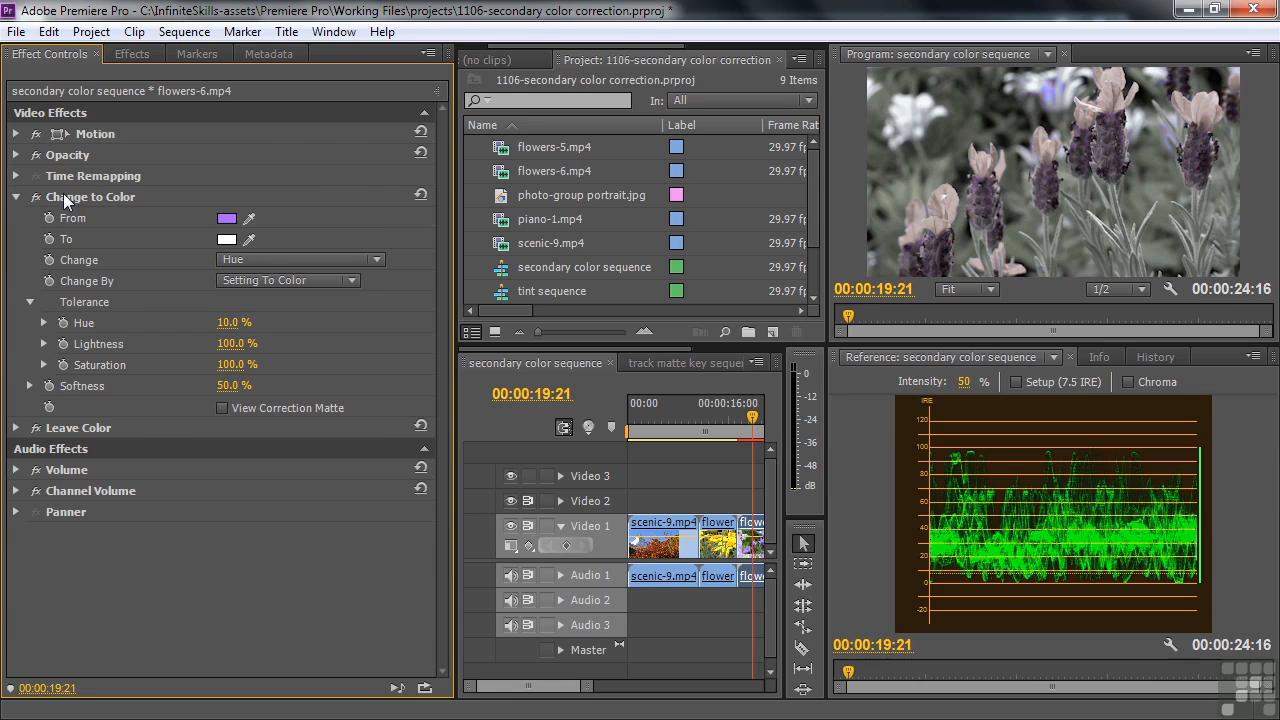
pyautogui.click(61, 430)
pyautogui.moveTo(60, 430); pyautogui.dragTo(76, 193)
pyautogui.click(16, 218)
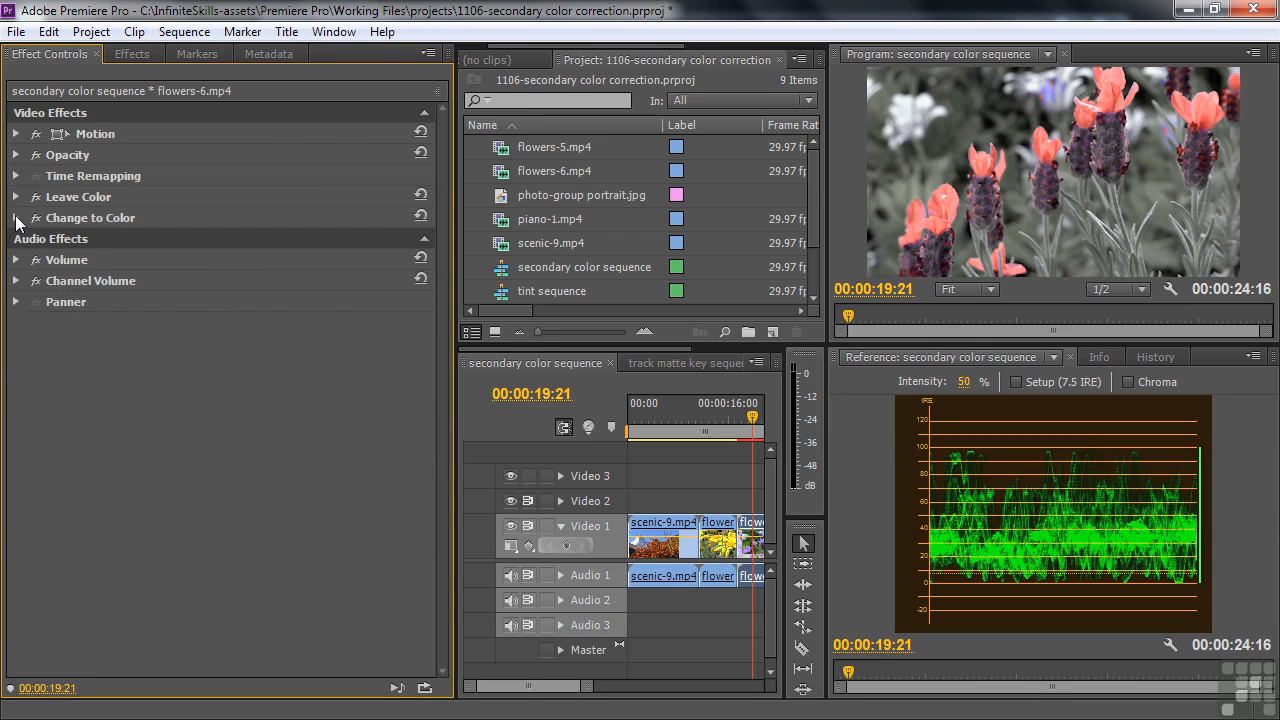
# Step: Remove the Change to Color and Leave Color effects from flowers-6.mp4
pyautogui.click(60, 223)
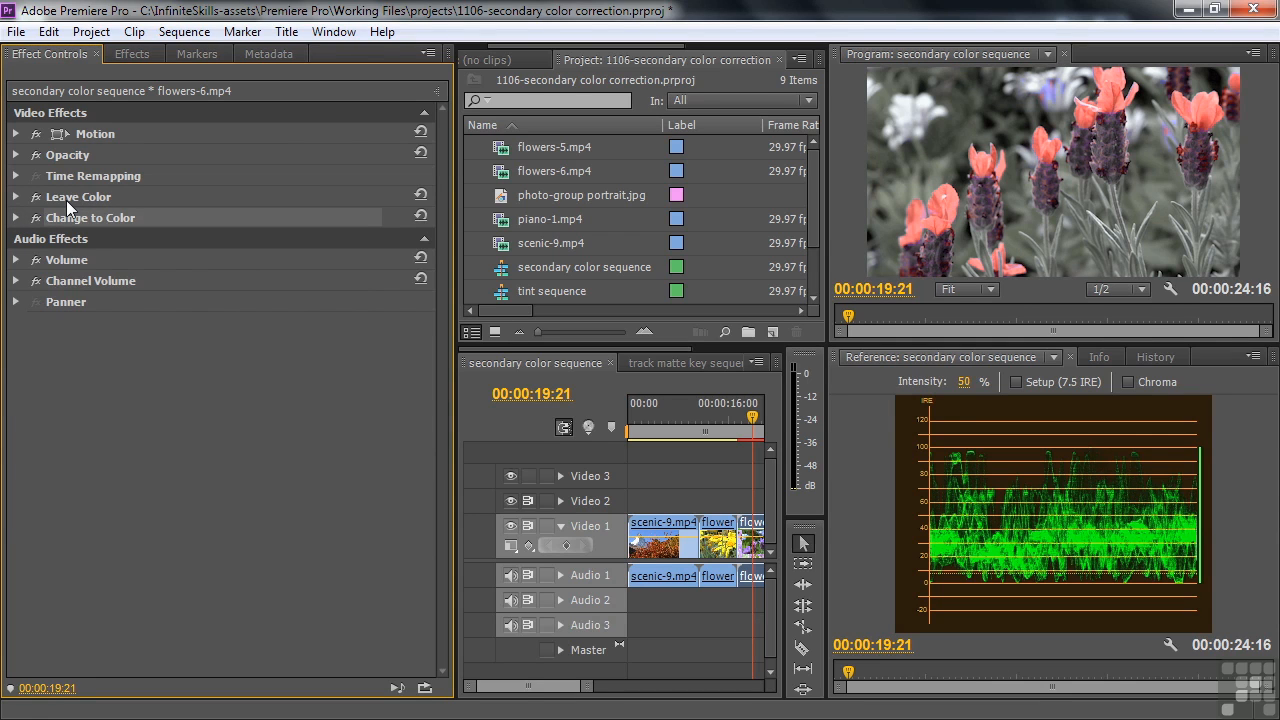
pyautogui.press('Delete')
pyautogui.click(66, 200)
pyautogui.press('Delete')
# Step: Apply the Paint Bucket effect to flowers-6.mp4 and move its Fill Point to 1719.2, 226.3 on the far-right bloom
pyautogui.click(136, 54)
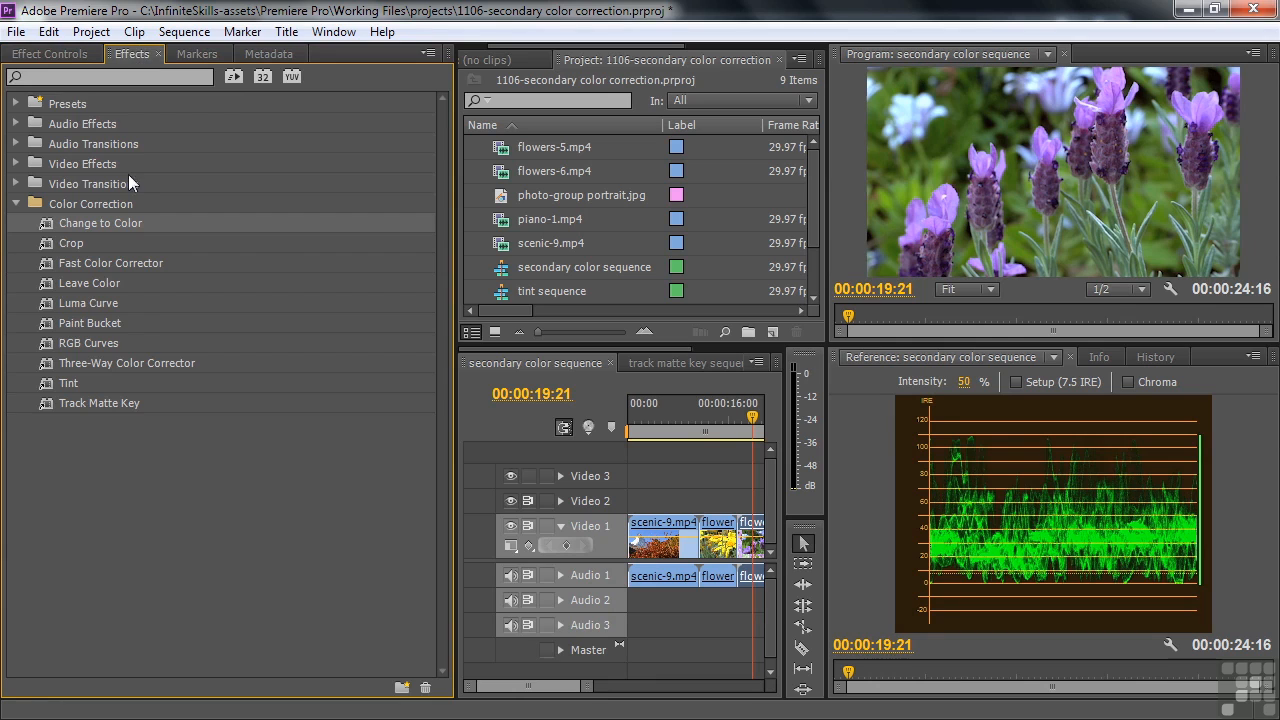
pyautogui.click(48, 320)
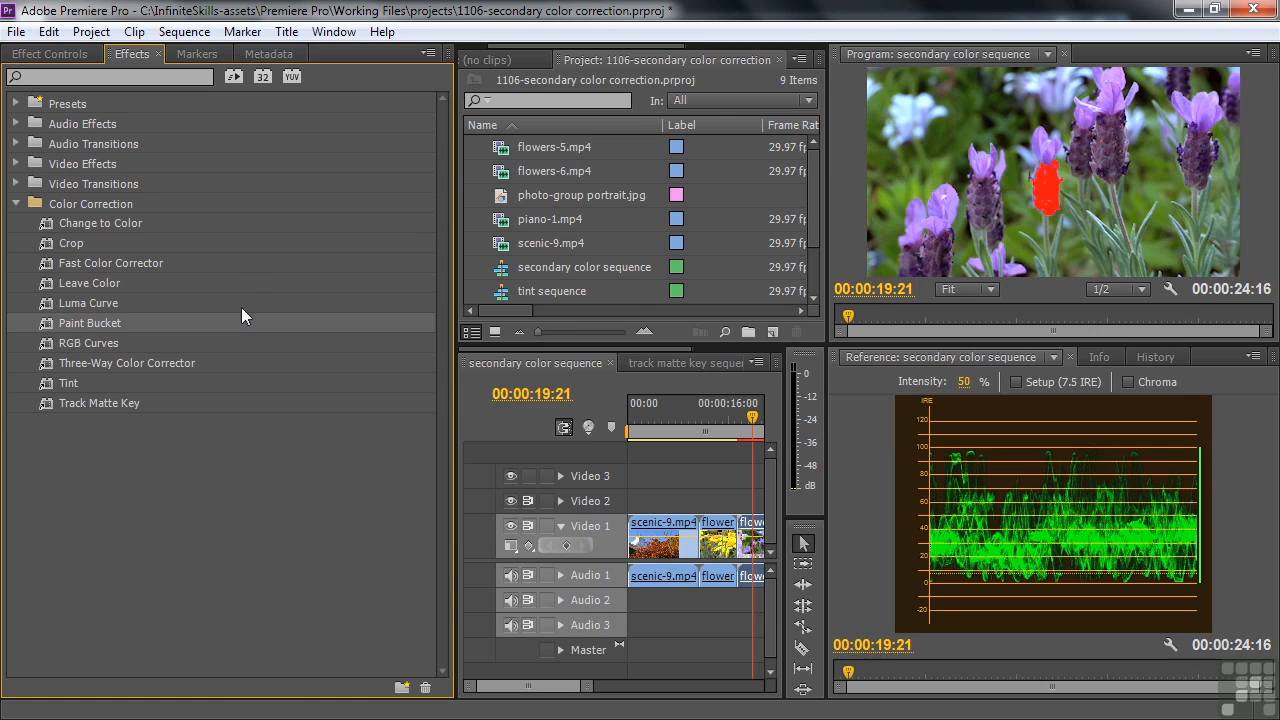
pyautogui.click(55, 50)
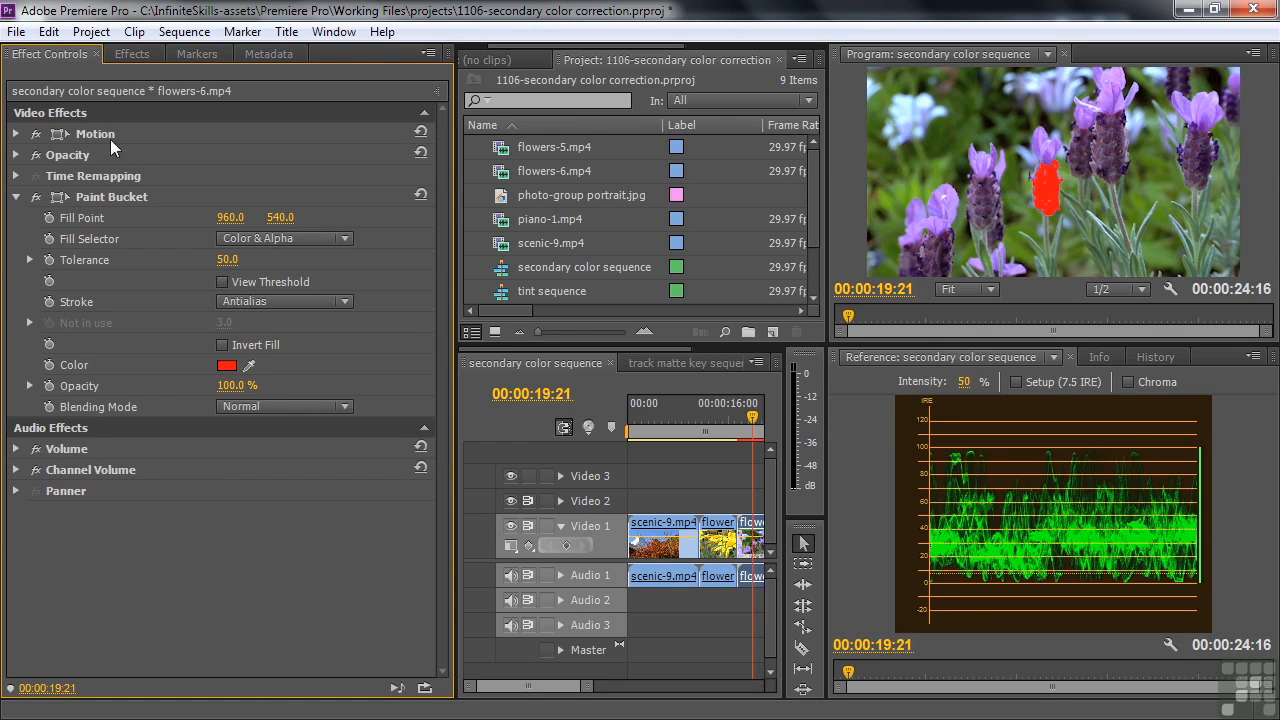
pyautogui.click(82, 198)
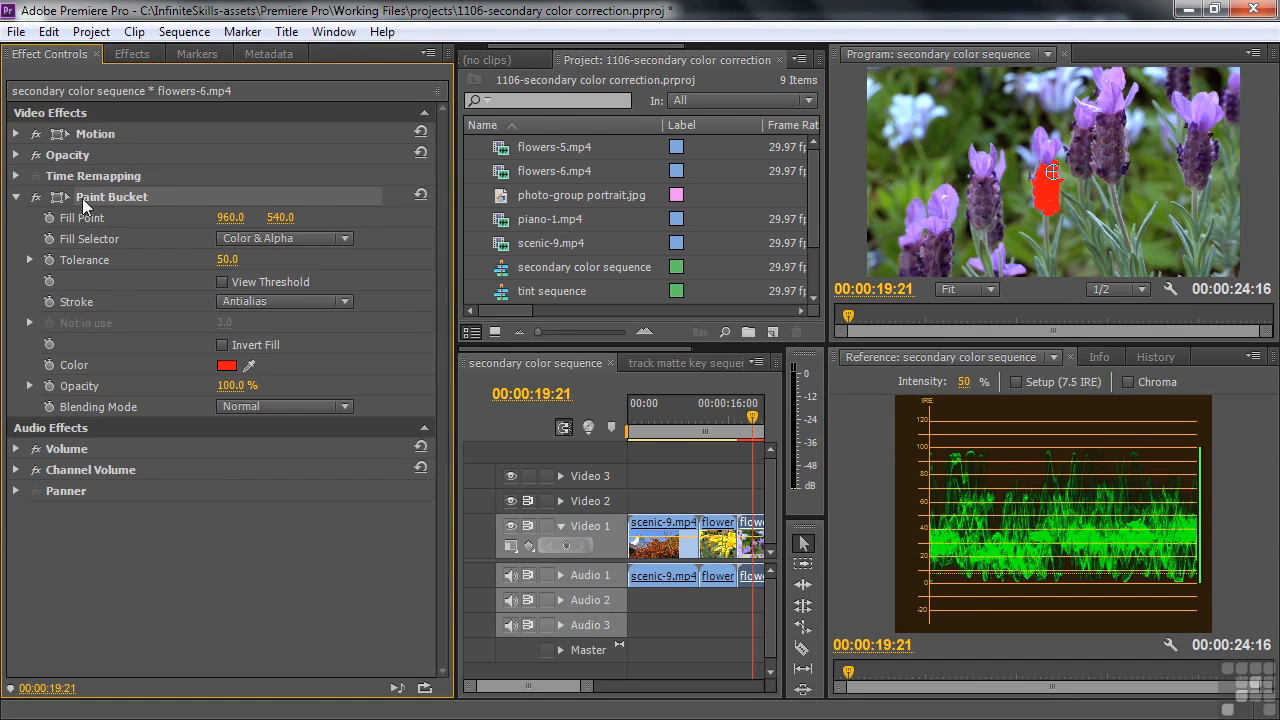
pyautogui.moveTo(1056, 174); pyautogui.dragTo(1199, 113)
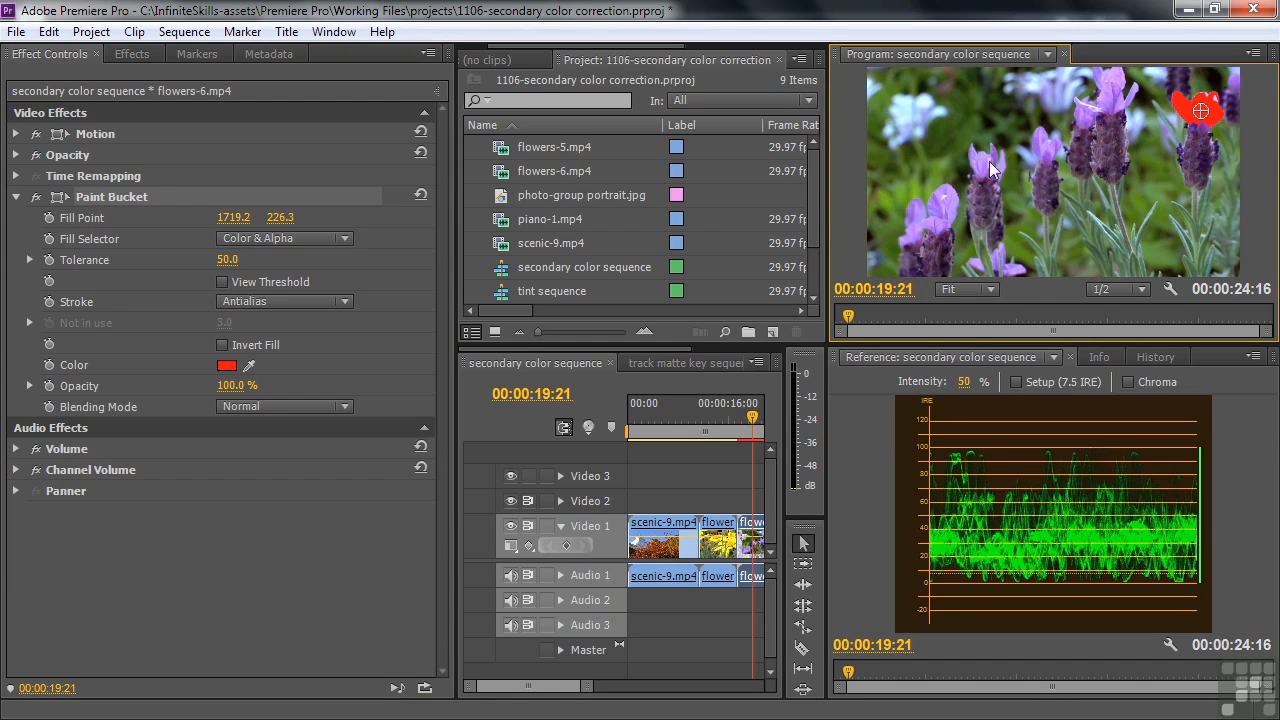
# Step: Set the Paint Bucket fill Color to magenta and its Blending Mode to Screen
pyautogui.click(227, 366)
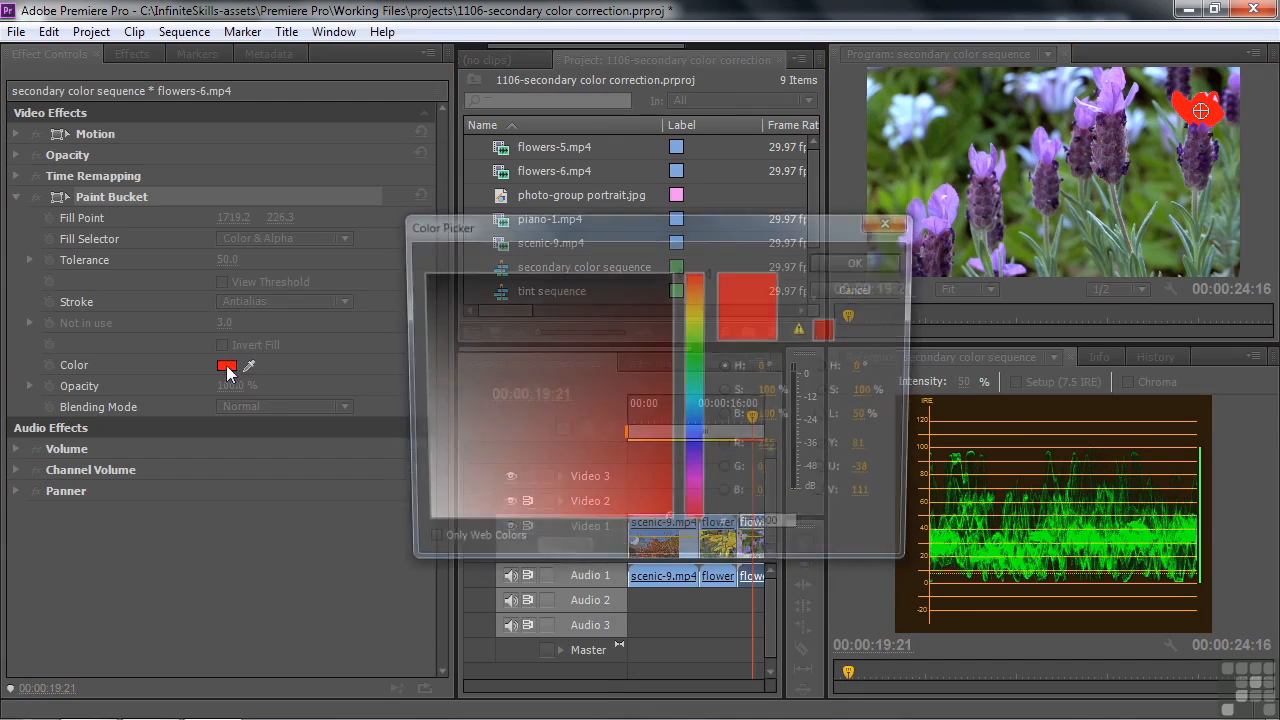
pyautogui.moveTo(705, 460); pyautogui.dragTo(705, 488)
pyautogui.click(855, 262)
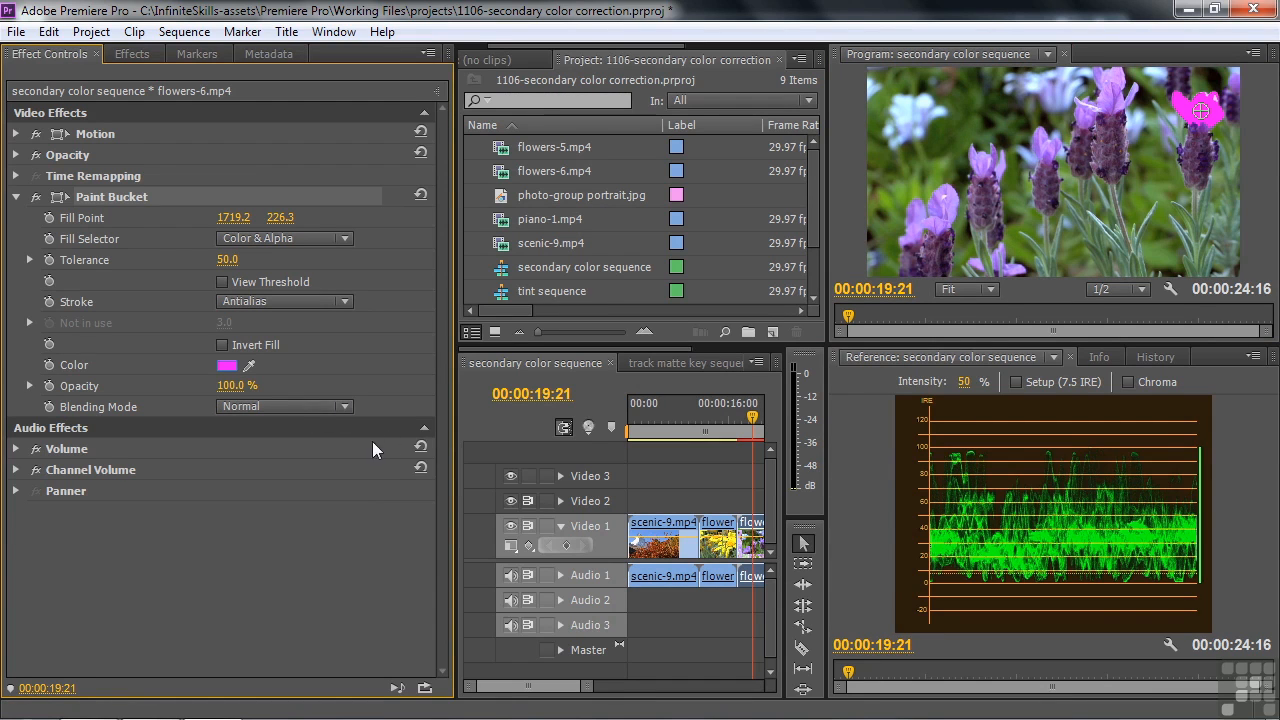
pyautogui.click(344, 407)
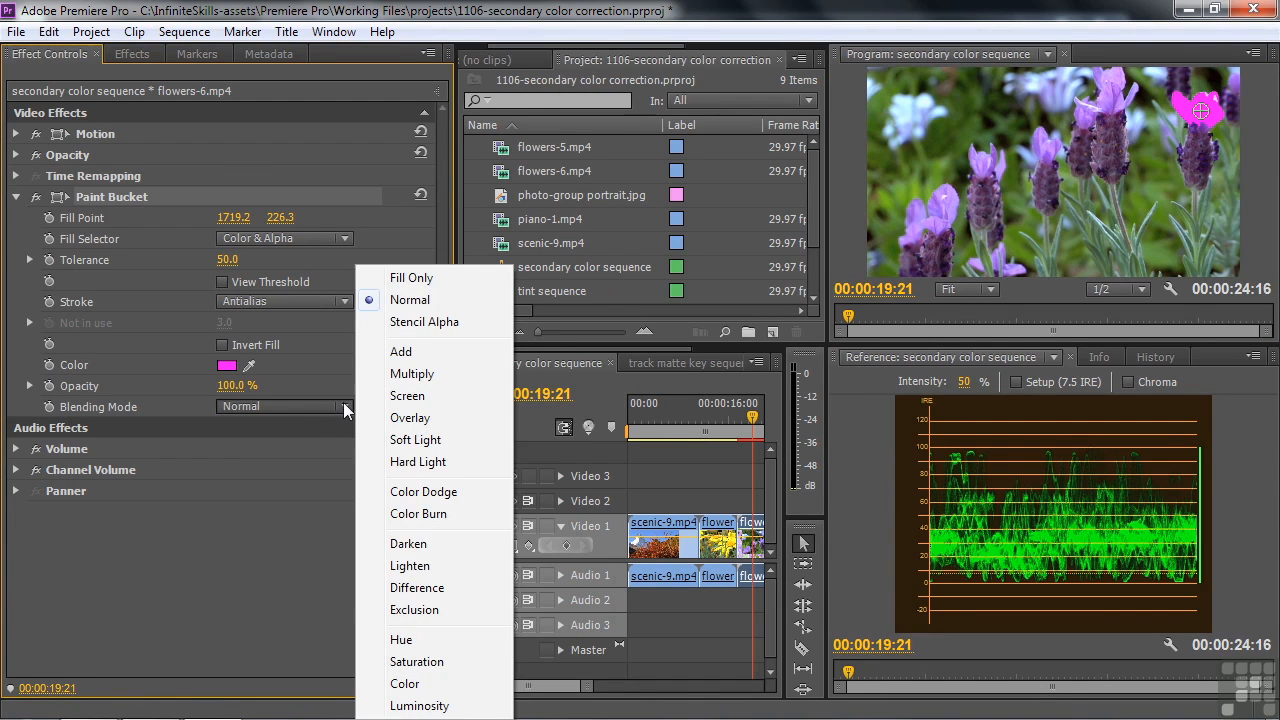
pyautogui.click(412, 395)
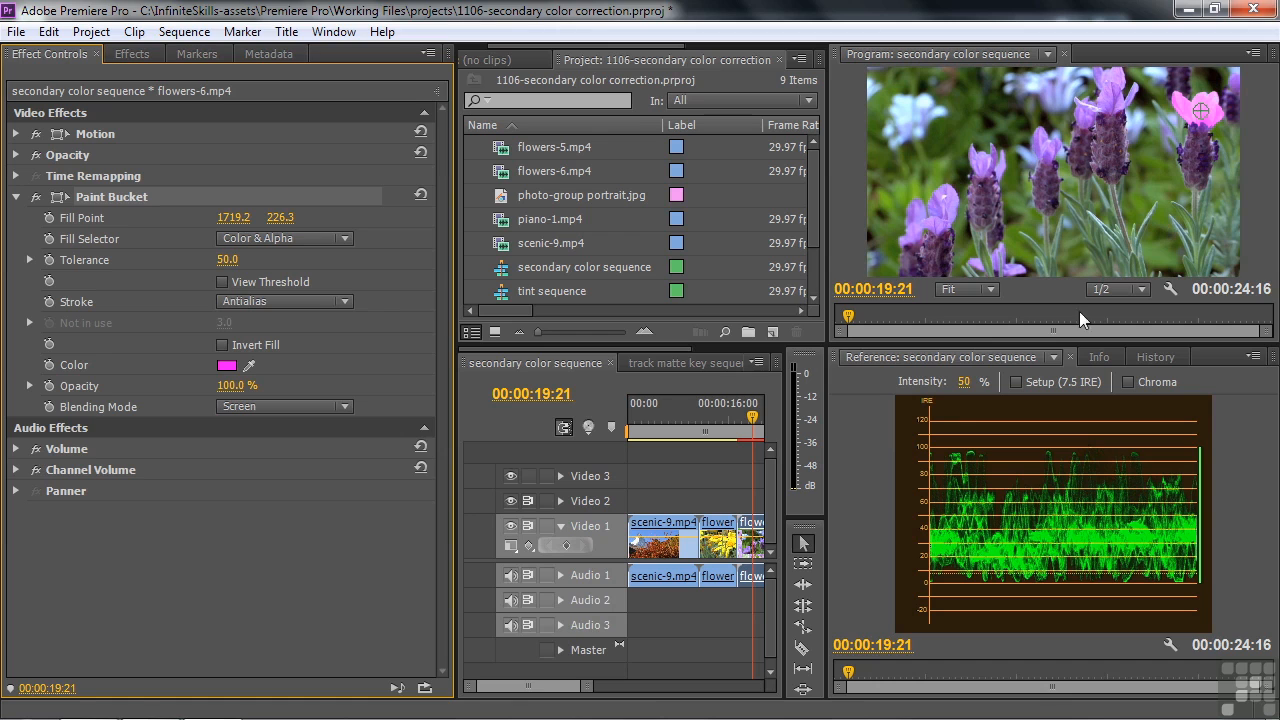
# Step: Switch to the track matte key sequence, examine the window repair mask title without background video, and display it over the footage
pyautogui.click(677, 364)
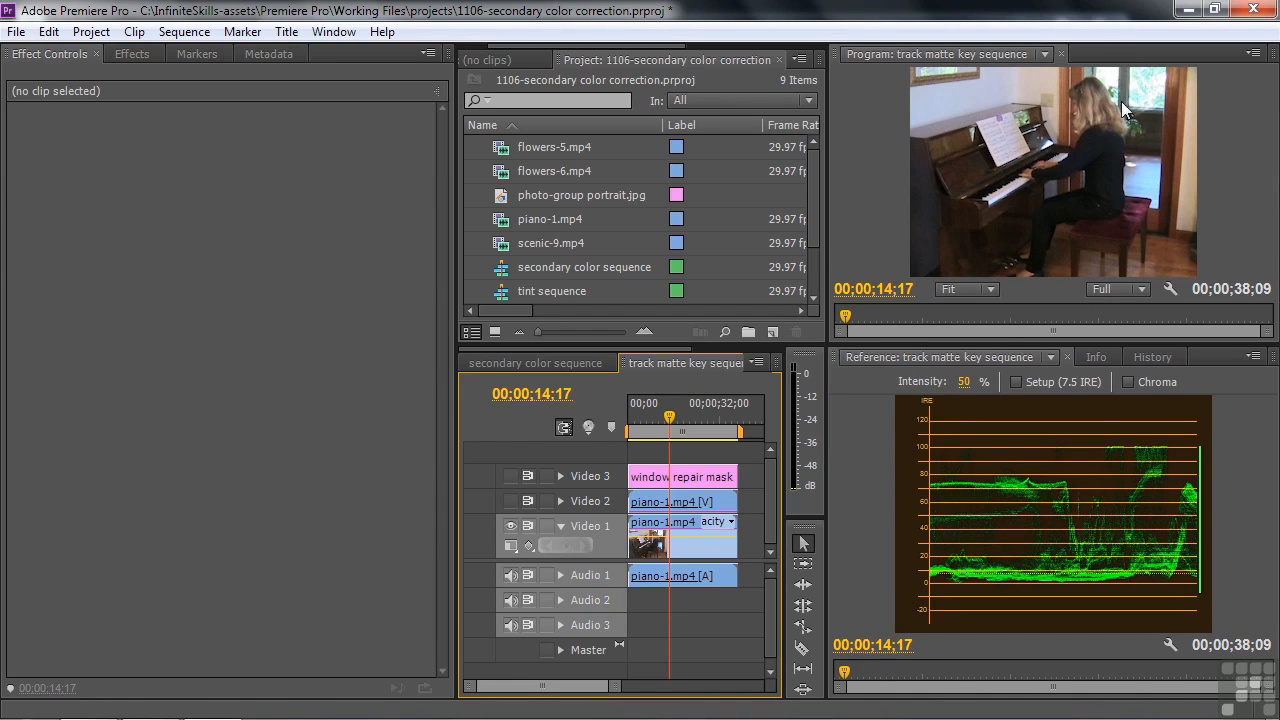
pyautogui.doubleClick(692, 476)
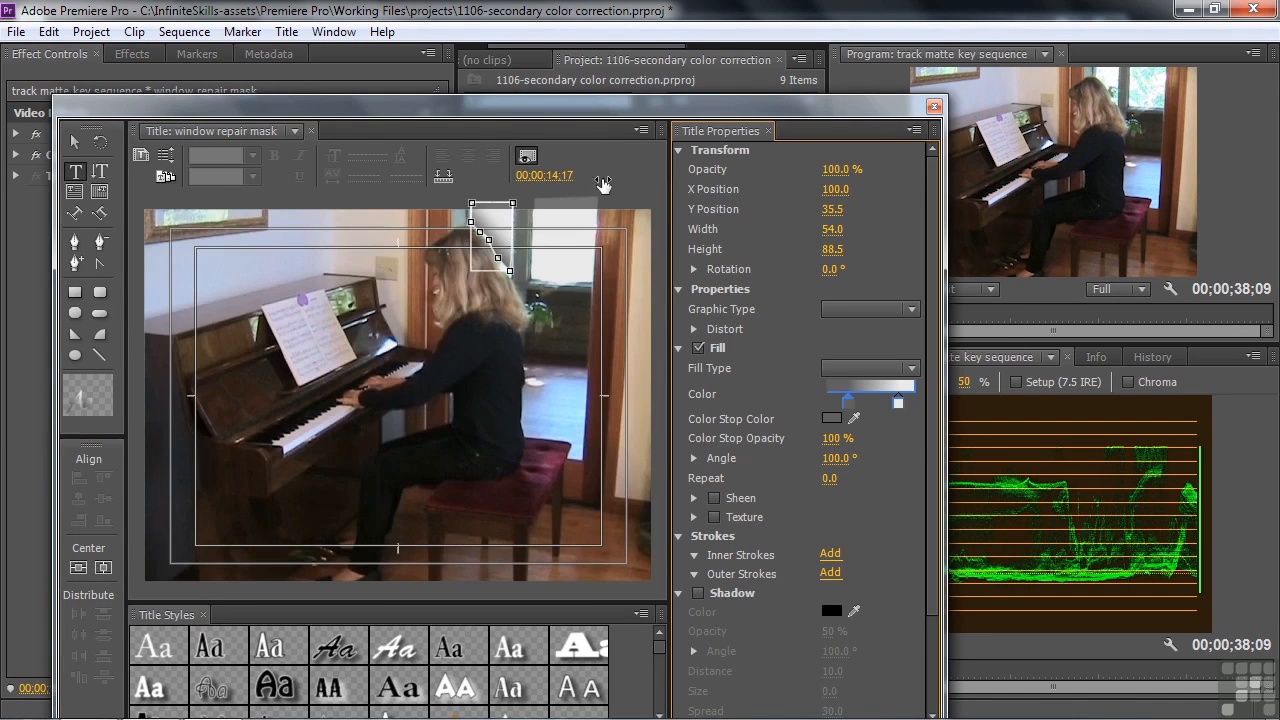
pyautogui.click(527, 158)
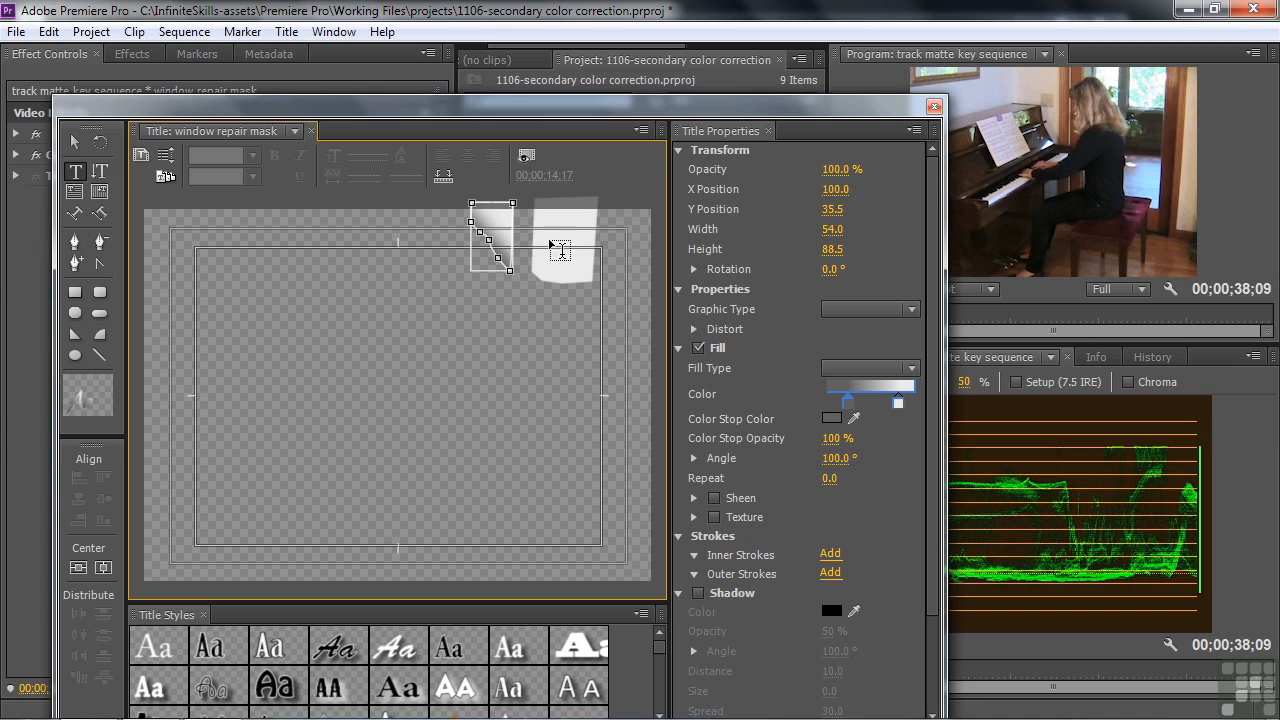
pyautogui.click(934, 106)
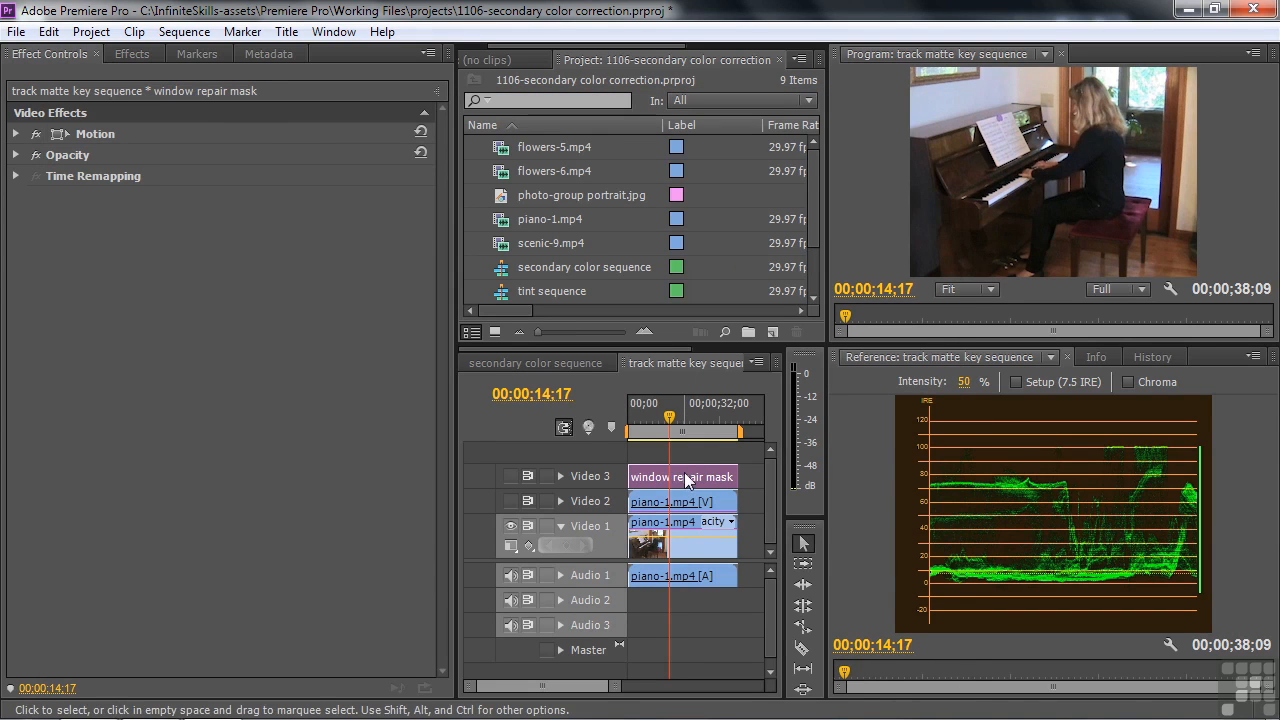
pyautogui.click(511, 475)
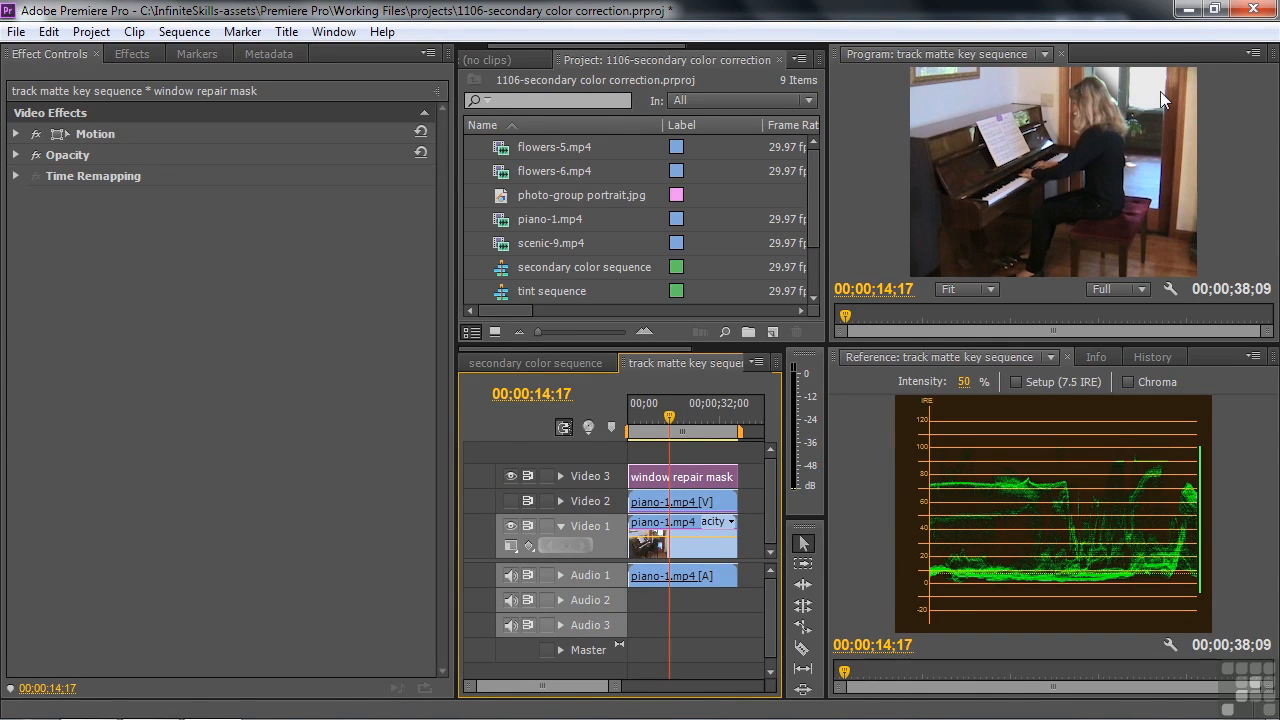
# Step: Show only Video 2 and compare its piano-1.mp4 clip with the Luma Curve effect off and on
pyautogui.click(715, 506)
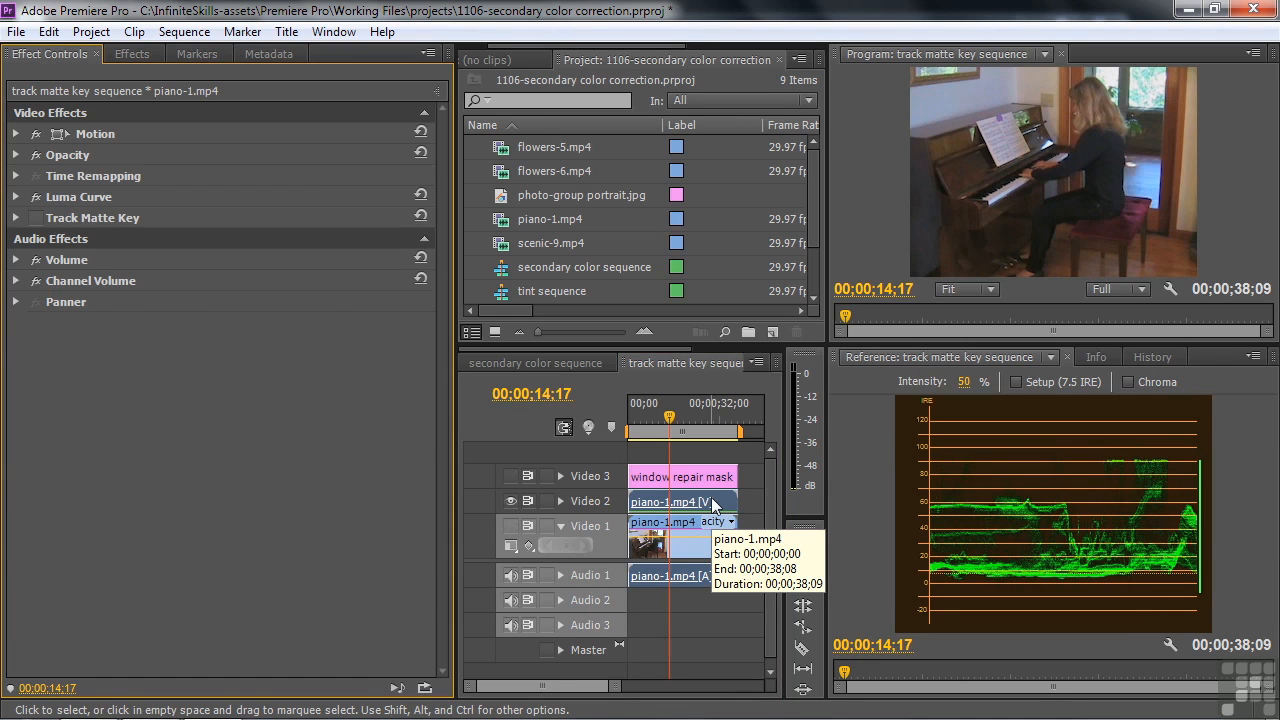
pyautogui.click(17, 197)
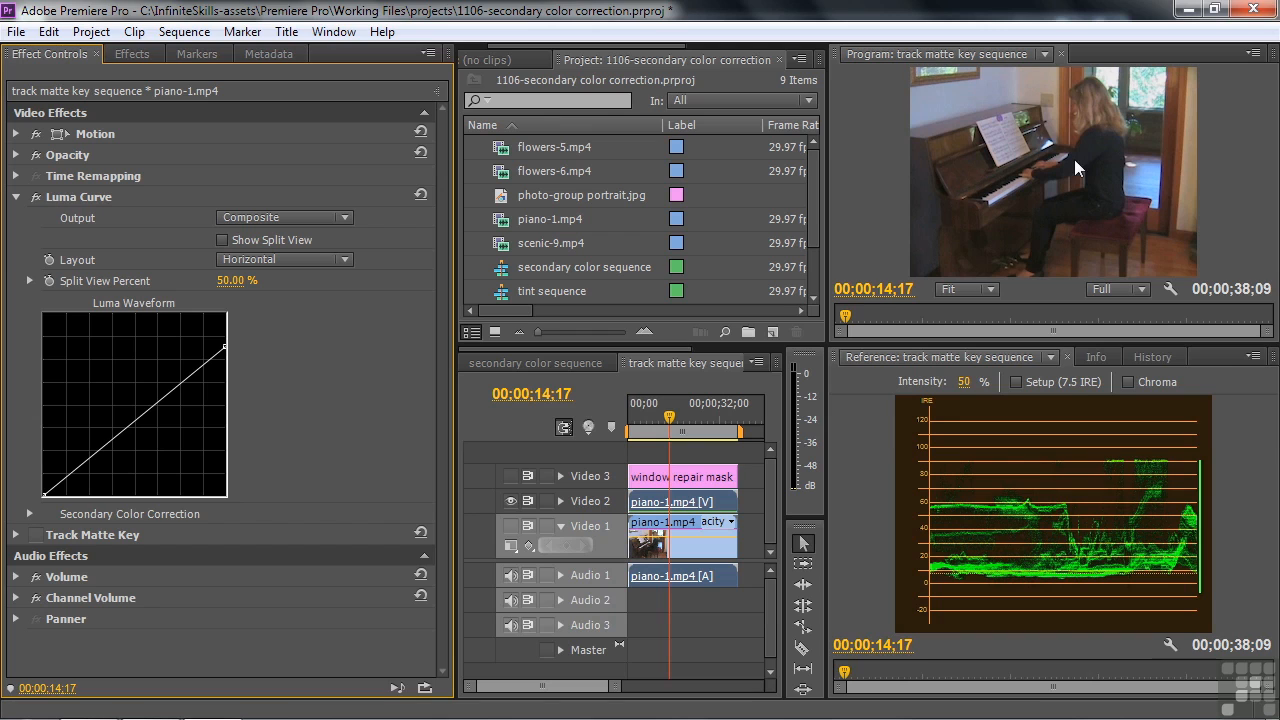
pyautogui.click(35, 197)
pyautogui.click(35, 197)
pyautogui.click(16, 197)
# Step: Show the Track Matte Key settings of the piano-1.mp4 clip on Video 2 and enable the effect
pyautogui.click(117, 219)
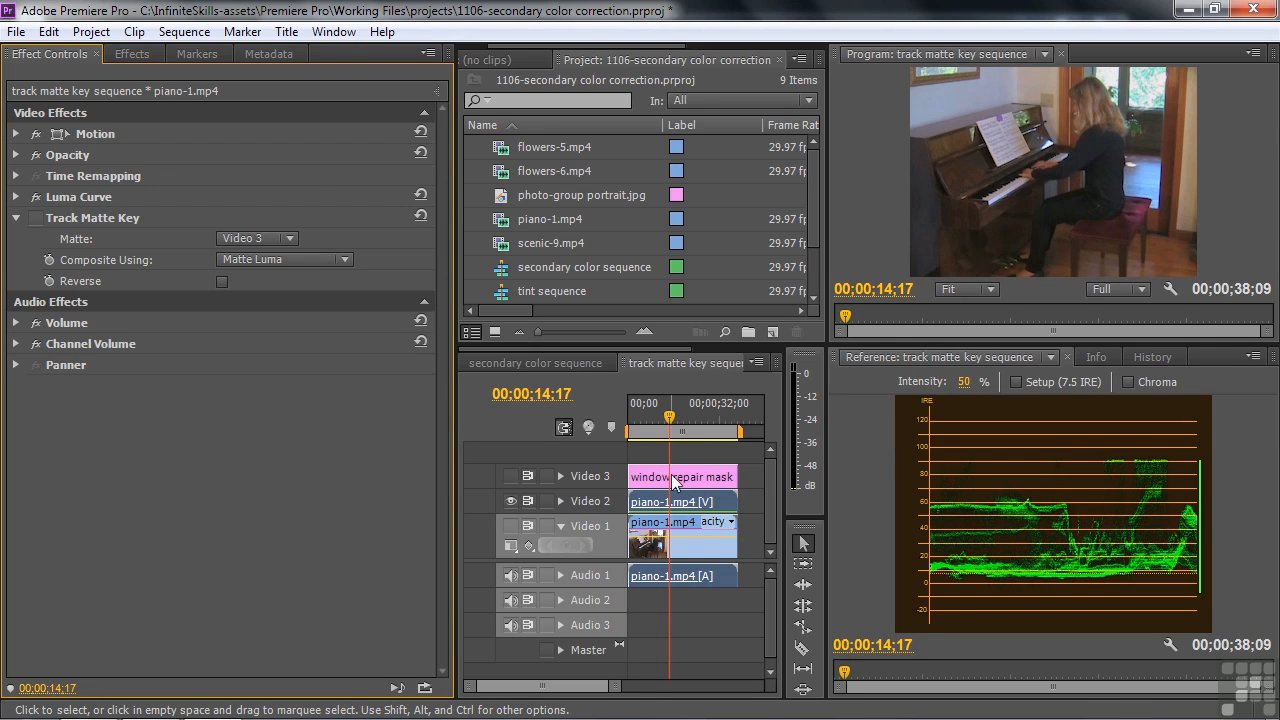
pyautogui.click(37, 218)
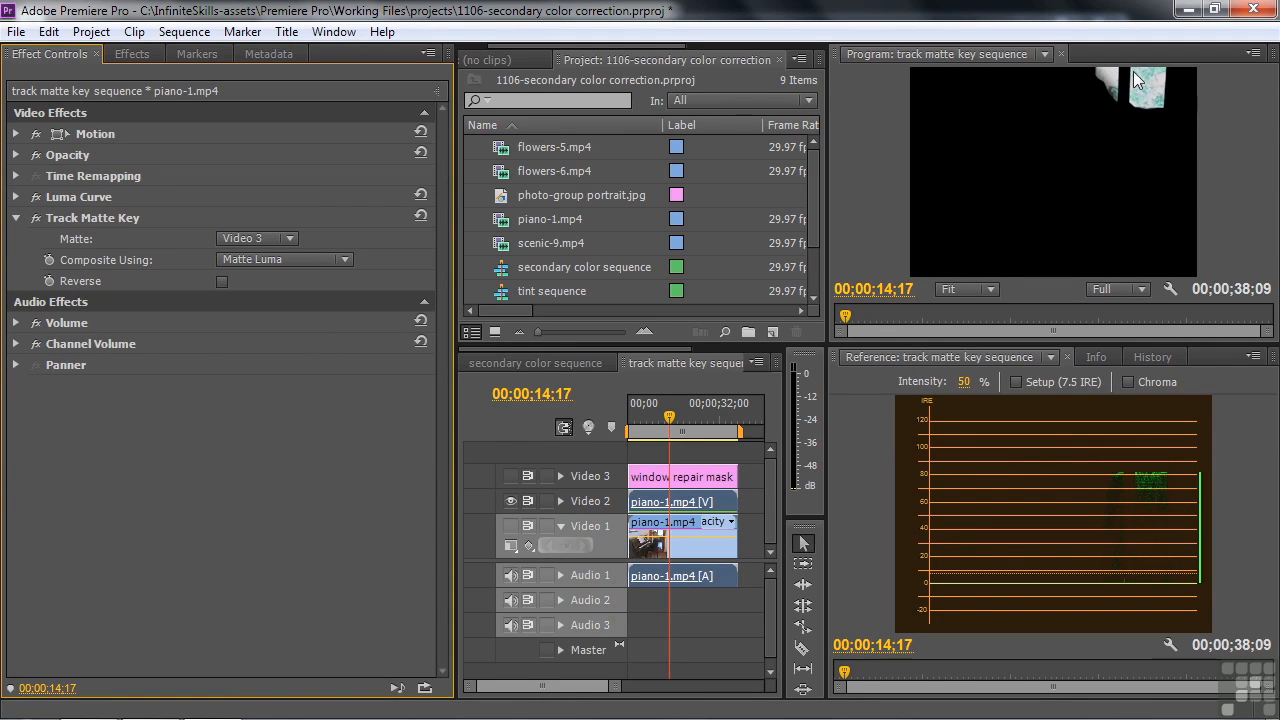
# Step: Display Video 1 beneath the matted piano clip and compare the picture with Video 2 hidden and shown
pyautogui.click(510, 526)
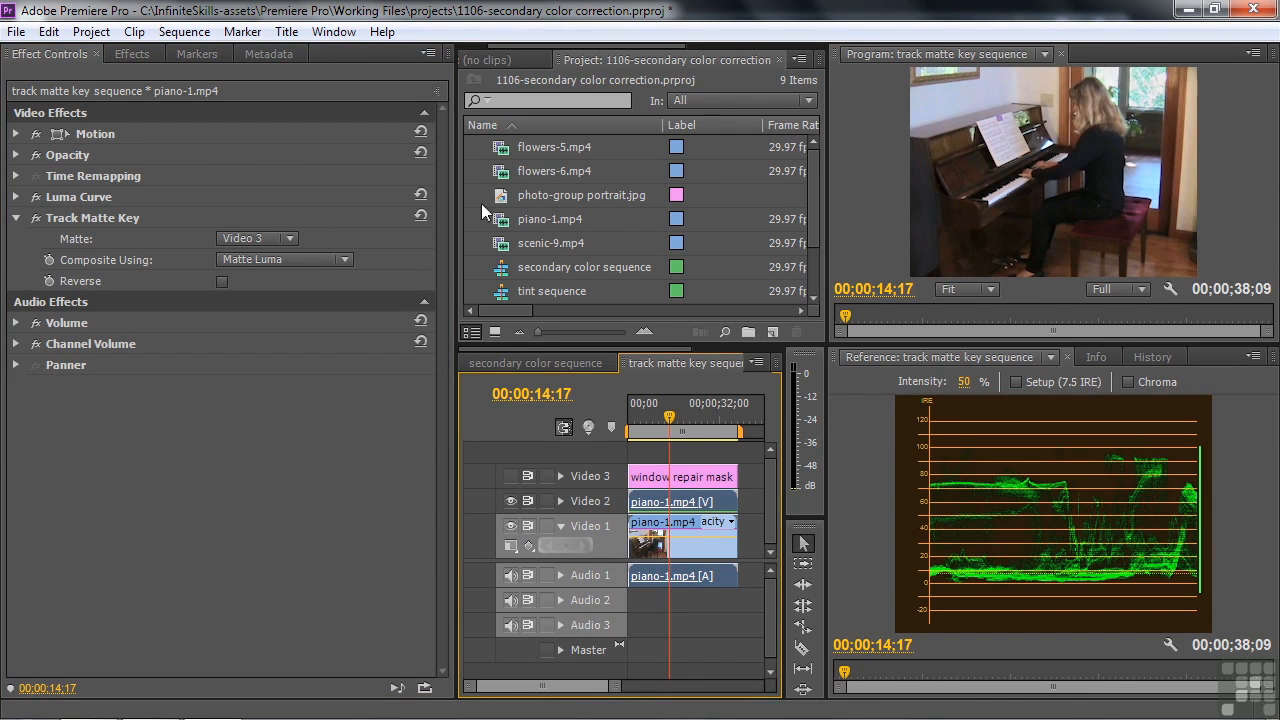
pyautogui.click(511, 500)
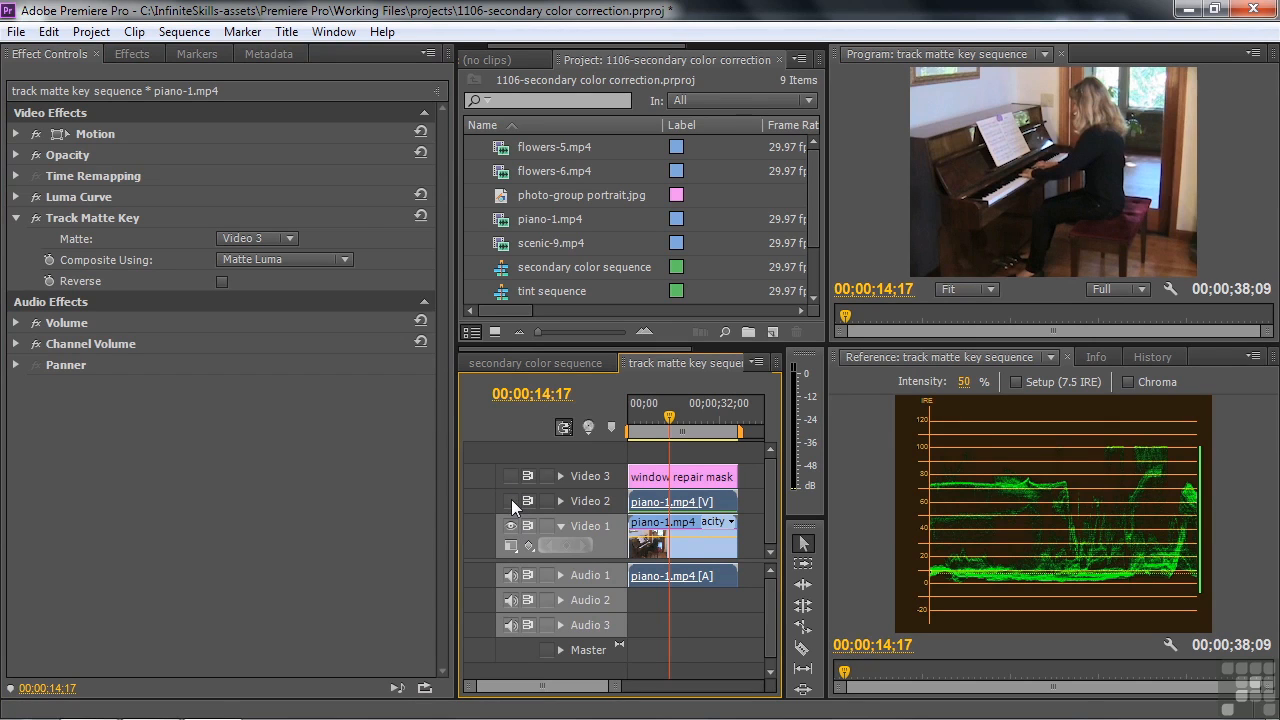
pyautogui.click(511, 499)
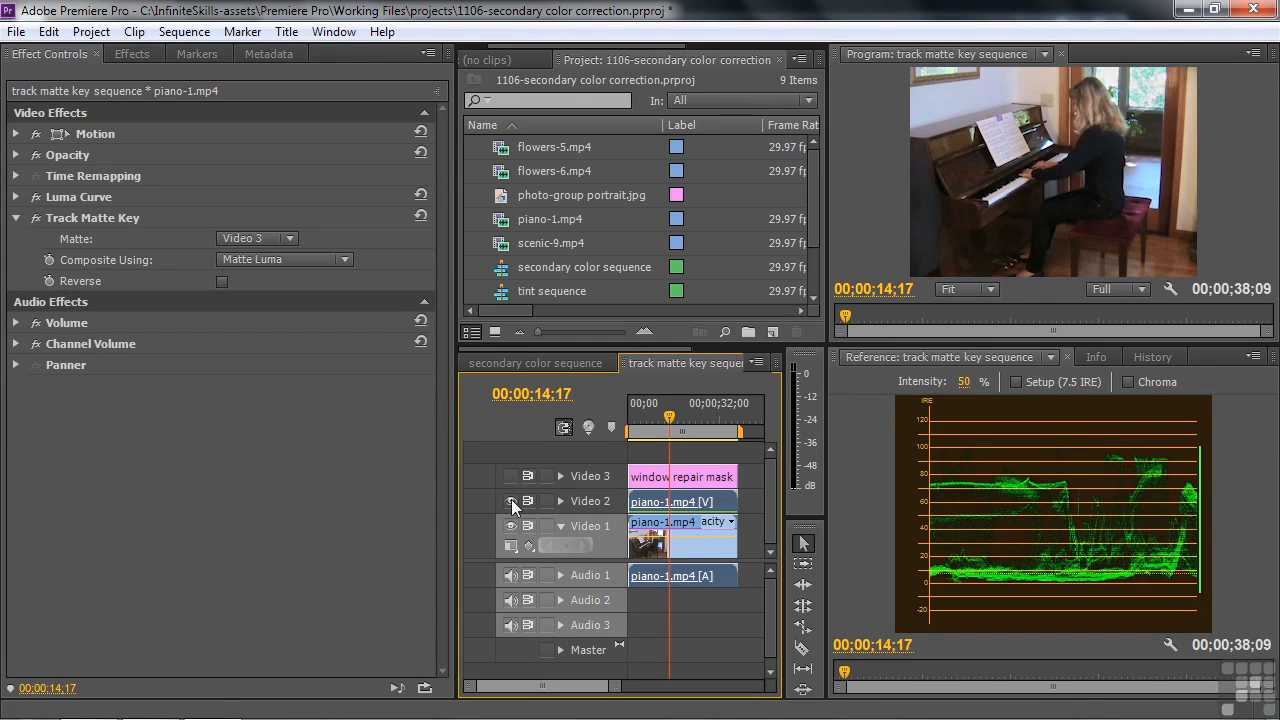
pyautogui.click(510, 500)
pyautogui.click(509, 502)
# Step: Play the track matte key sequence from 00;00;07;20 to 00;00;11;20 to check the corrected window area in motion
pyautogui.moveTo(672, 419); pyautogui.dragTo(653, 426)
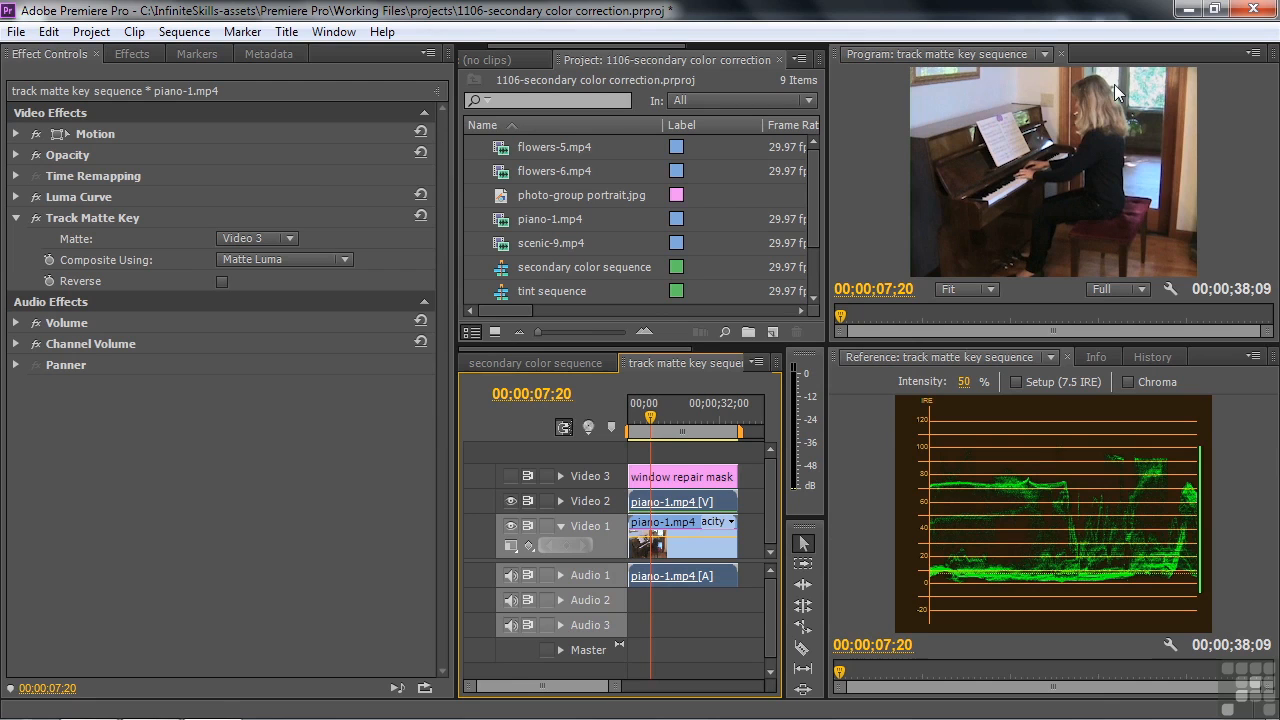
pyautogui.press('space')
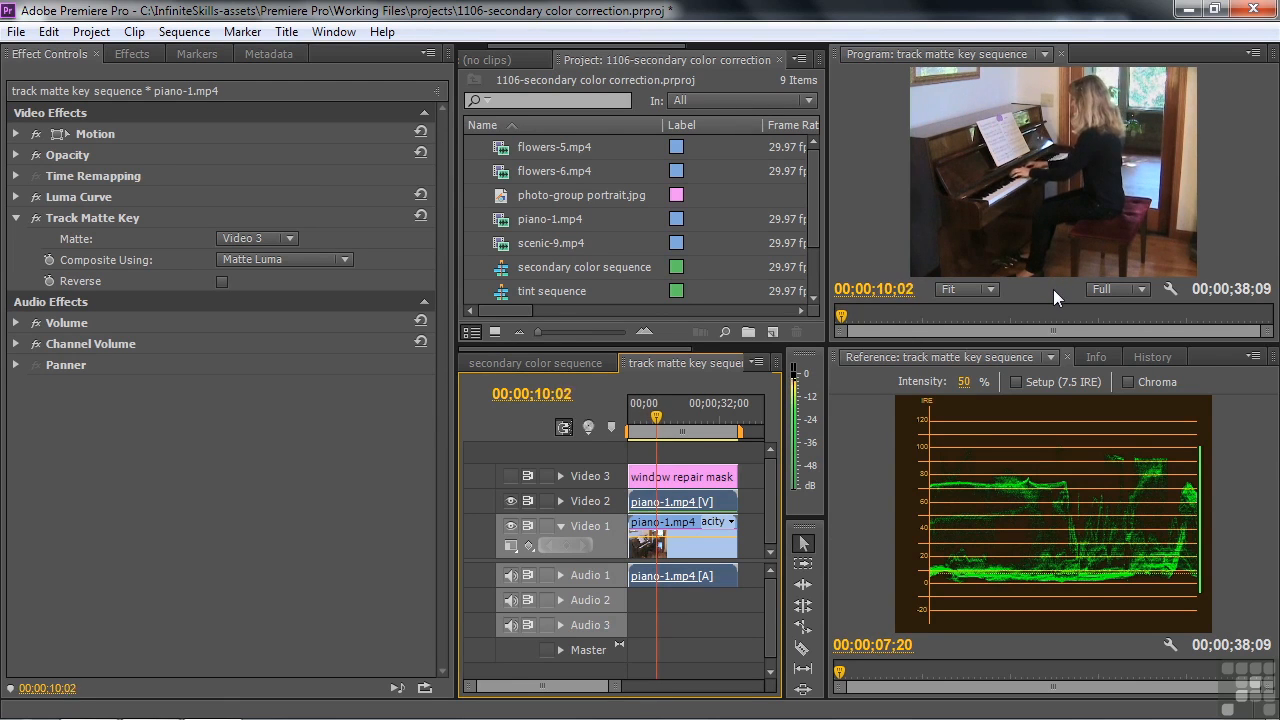
pyautogui.press('space')
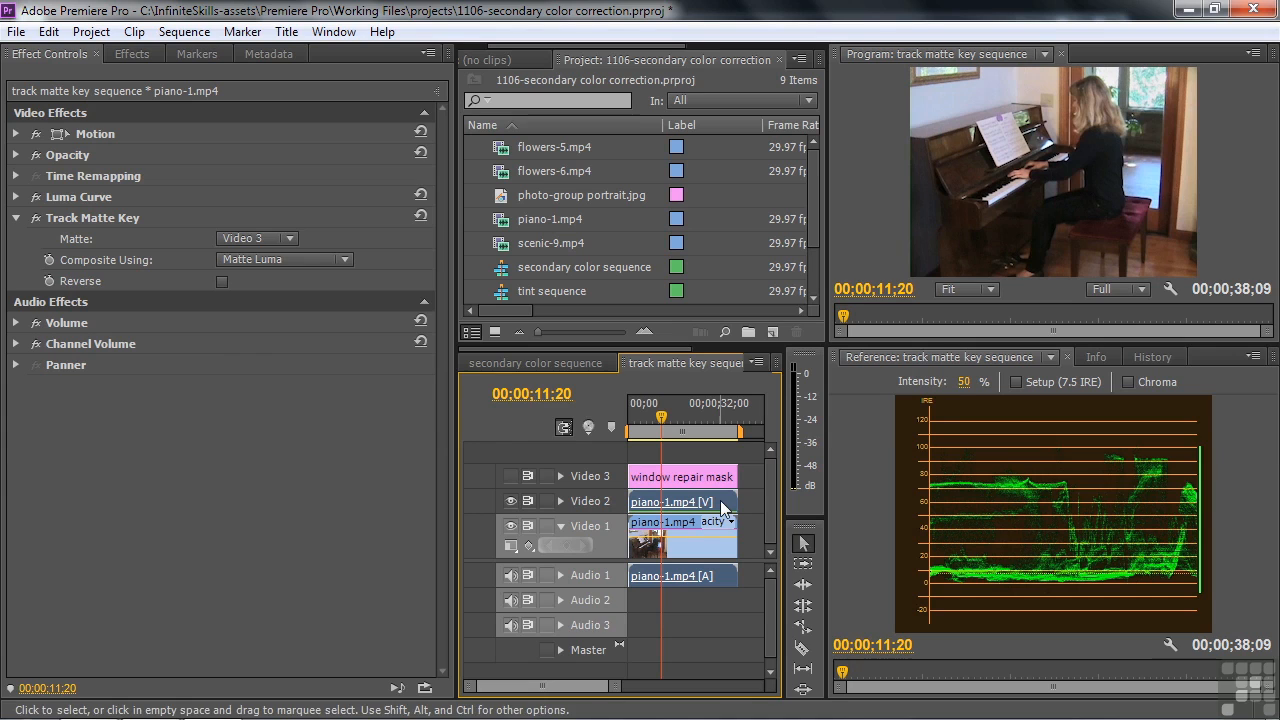
# Step: Show the Luma Curve settings of the Video 2 piano clip and raise the curve's highlight endpoint slightly
pyautogui.click(15, 197)
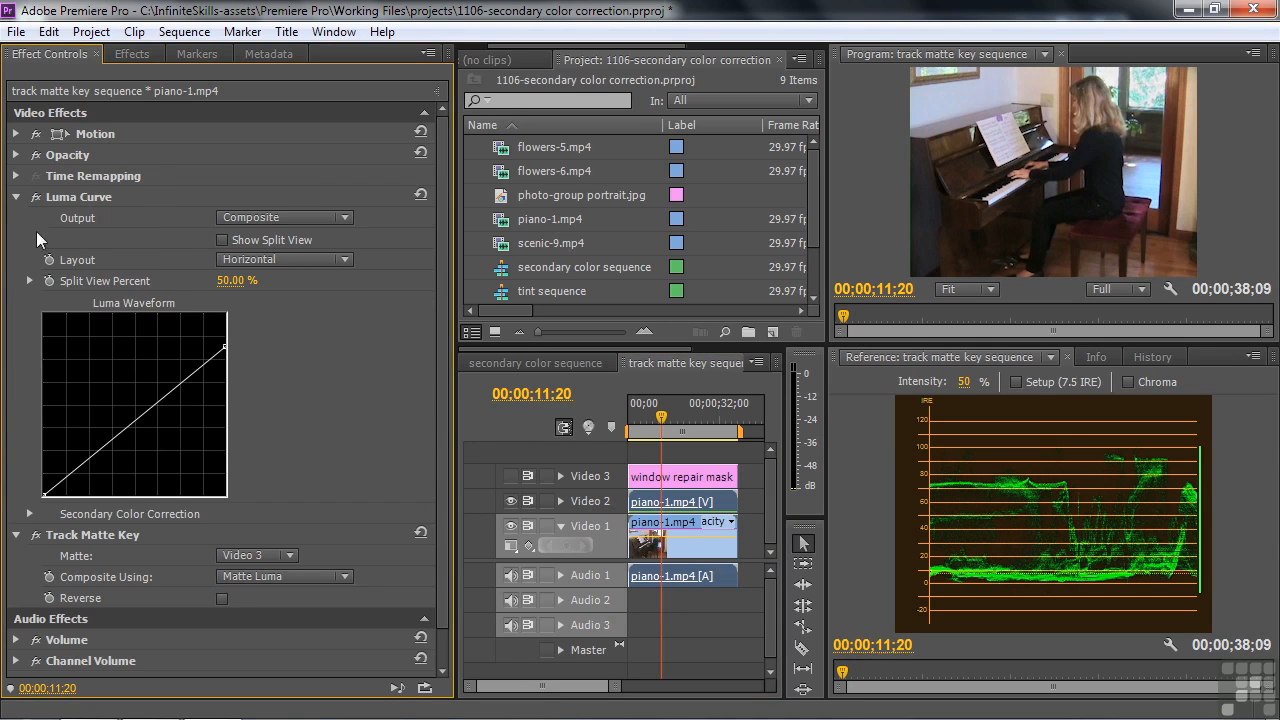
pyautogui.moveTo(224, 347)
pyautogui.mouseDown()
pyautogui.moveTo(225, 402)
pyautogui.moveTo(227, 344)
pyautogui.mouseUp()
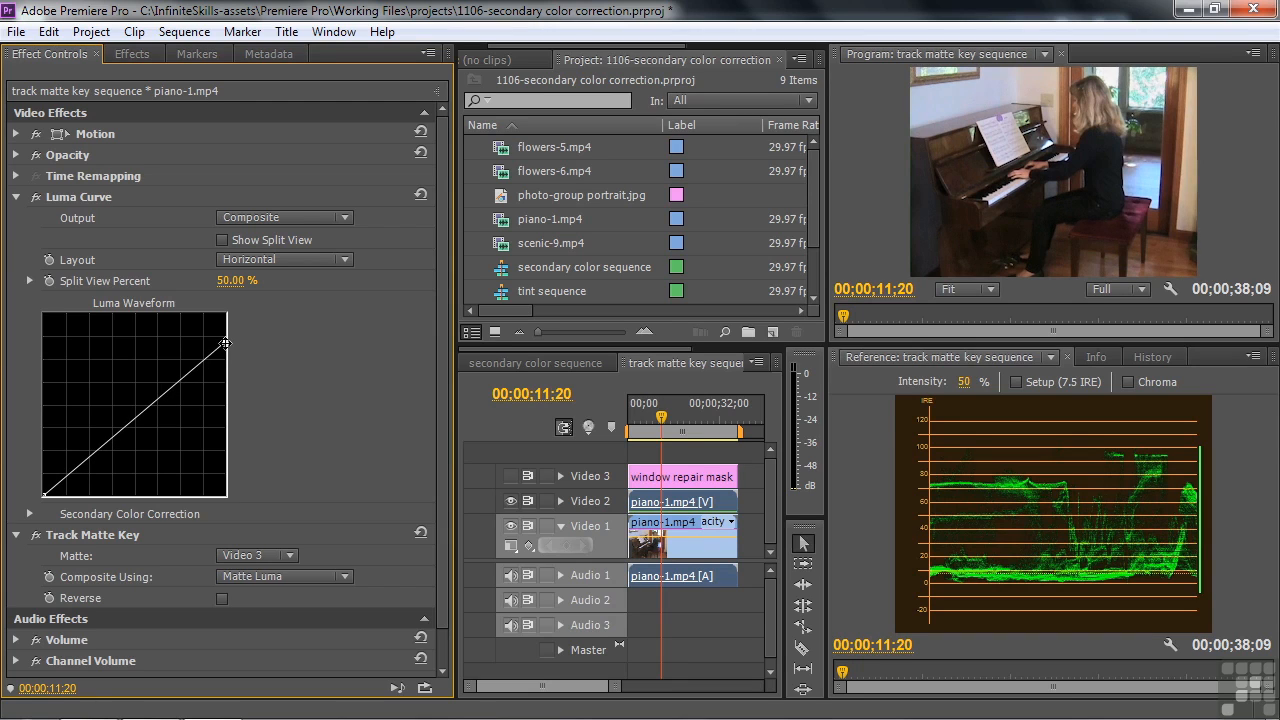